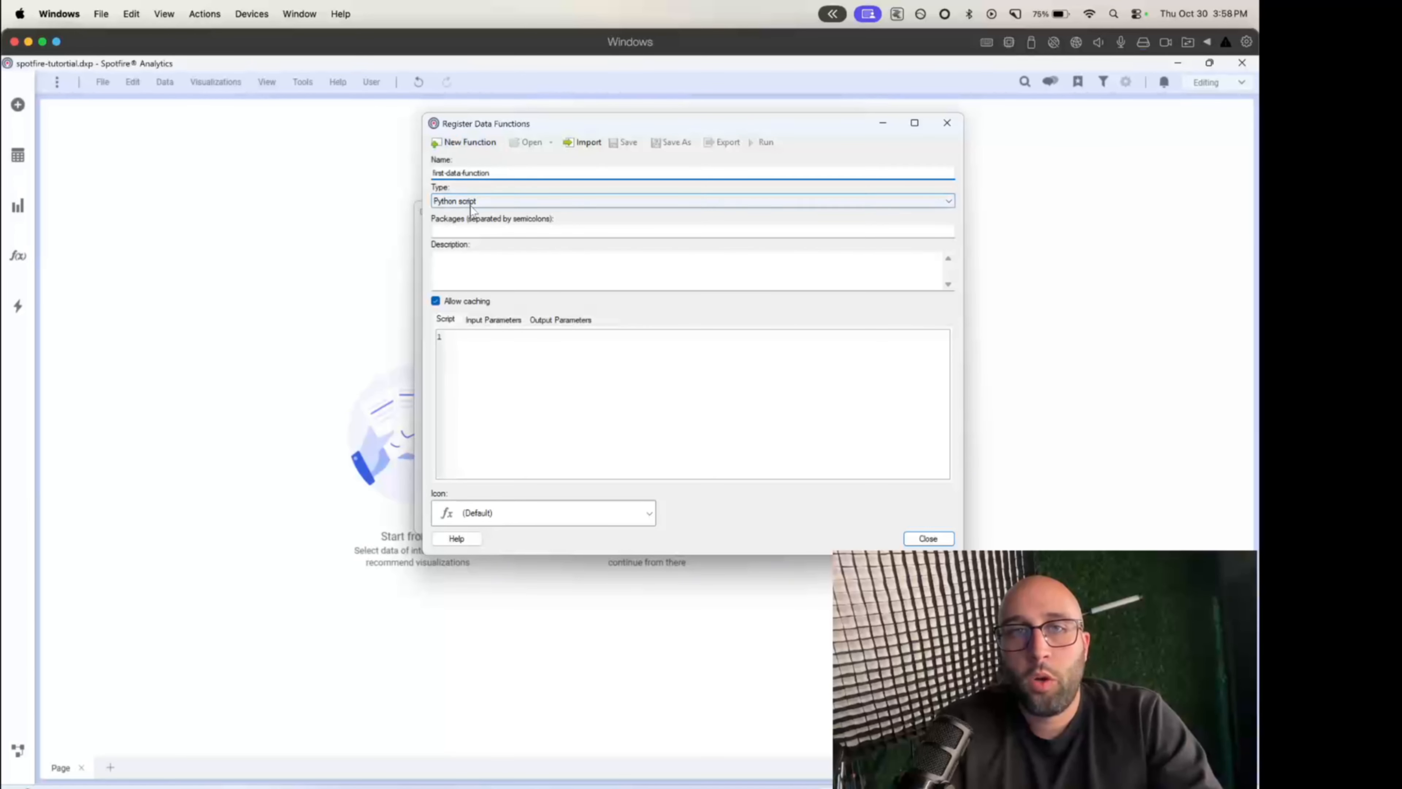
- Choose Python script as the type of the first-data-function data function and leave its packages empty
click(480, 201)
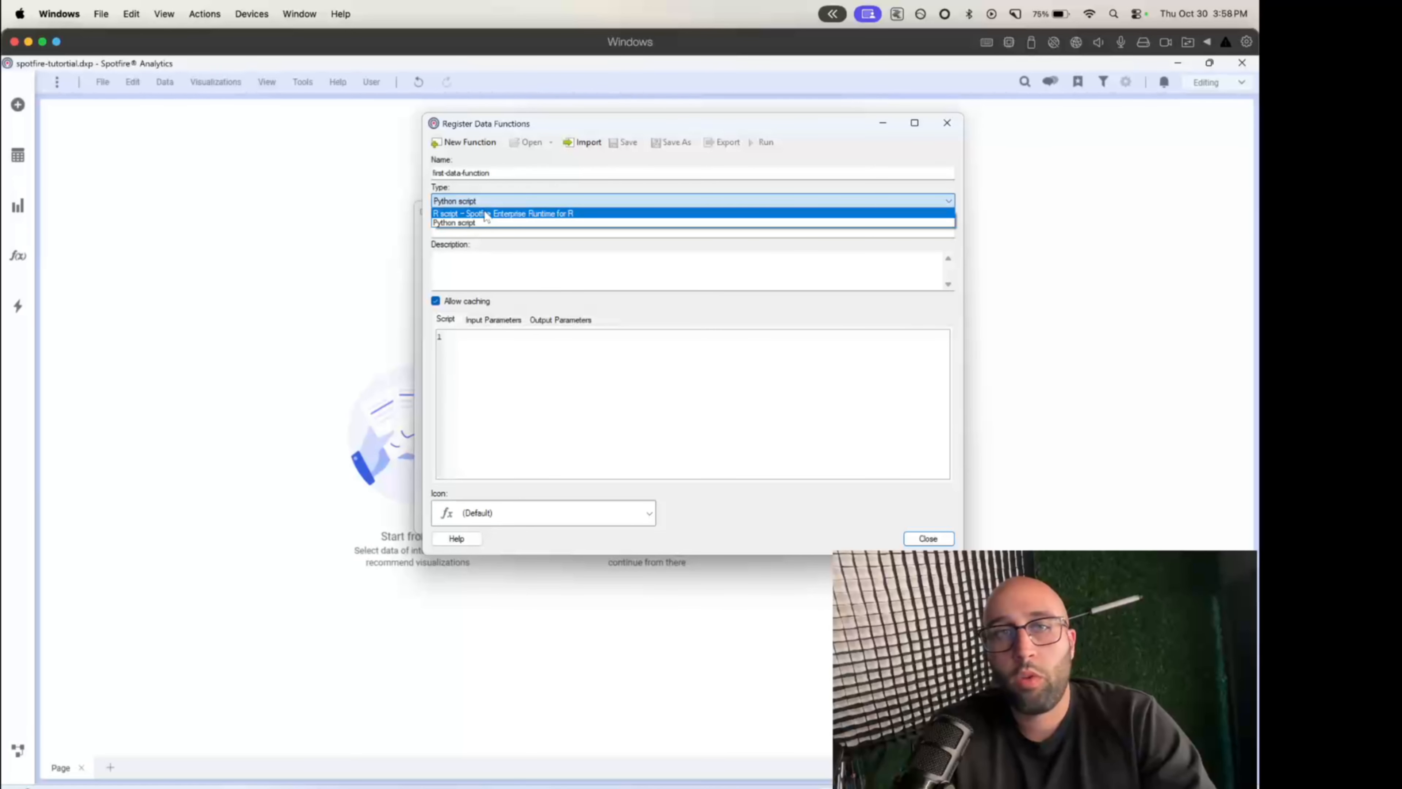
click(462, 222)
click(463, 229)
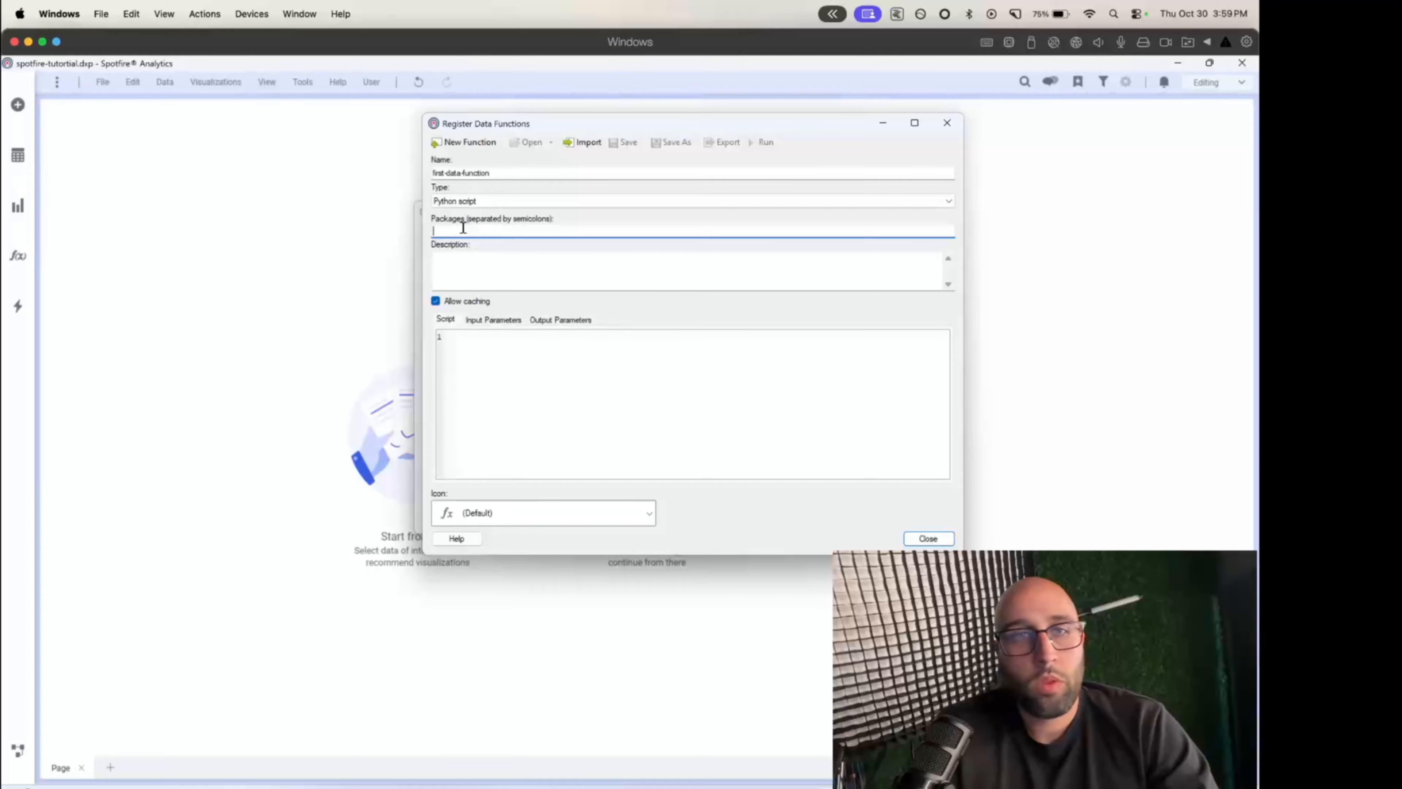
- Enter the description "This is just showcasing data functions 101" for the data function
click(455, 265)
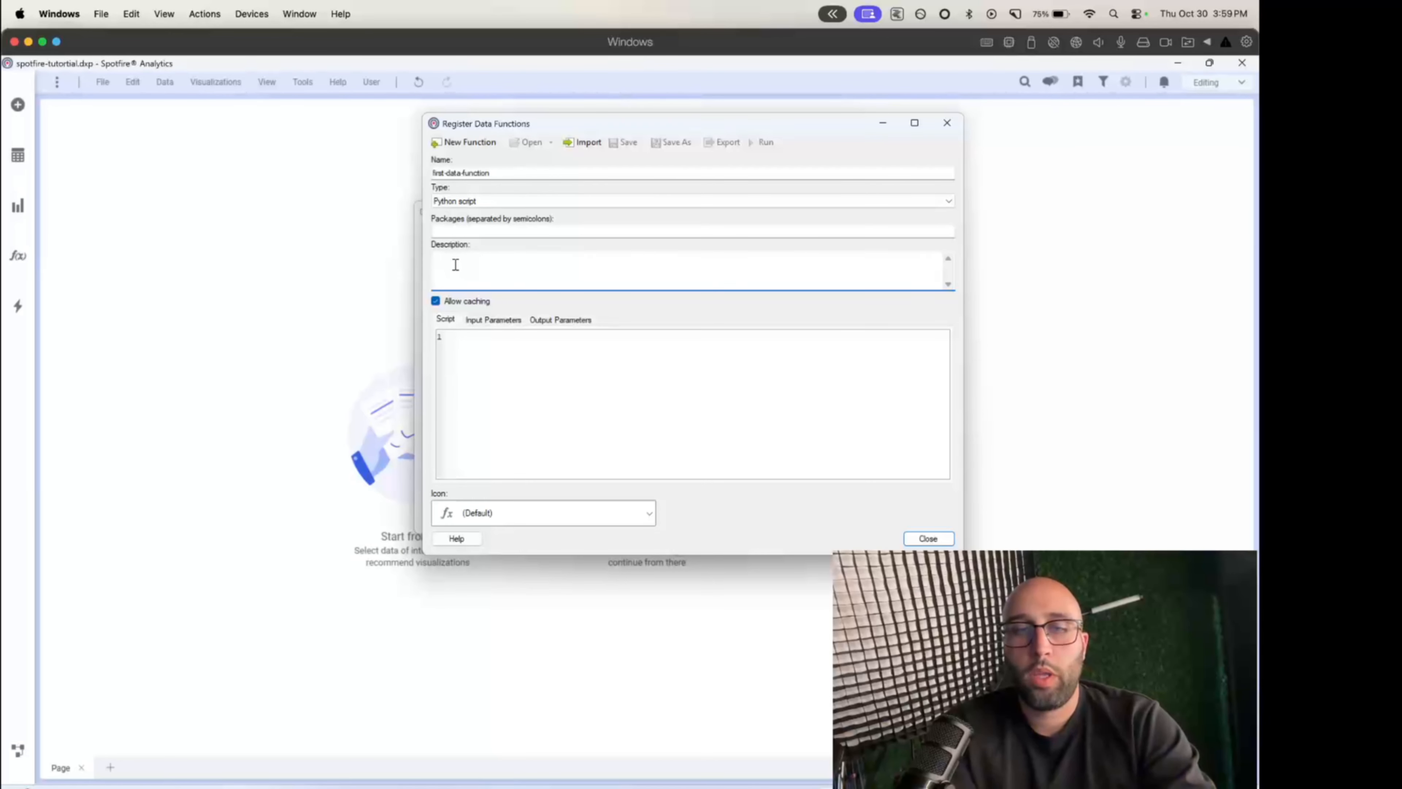
text(This is j)
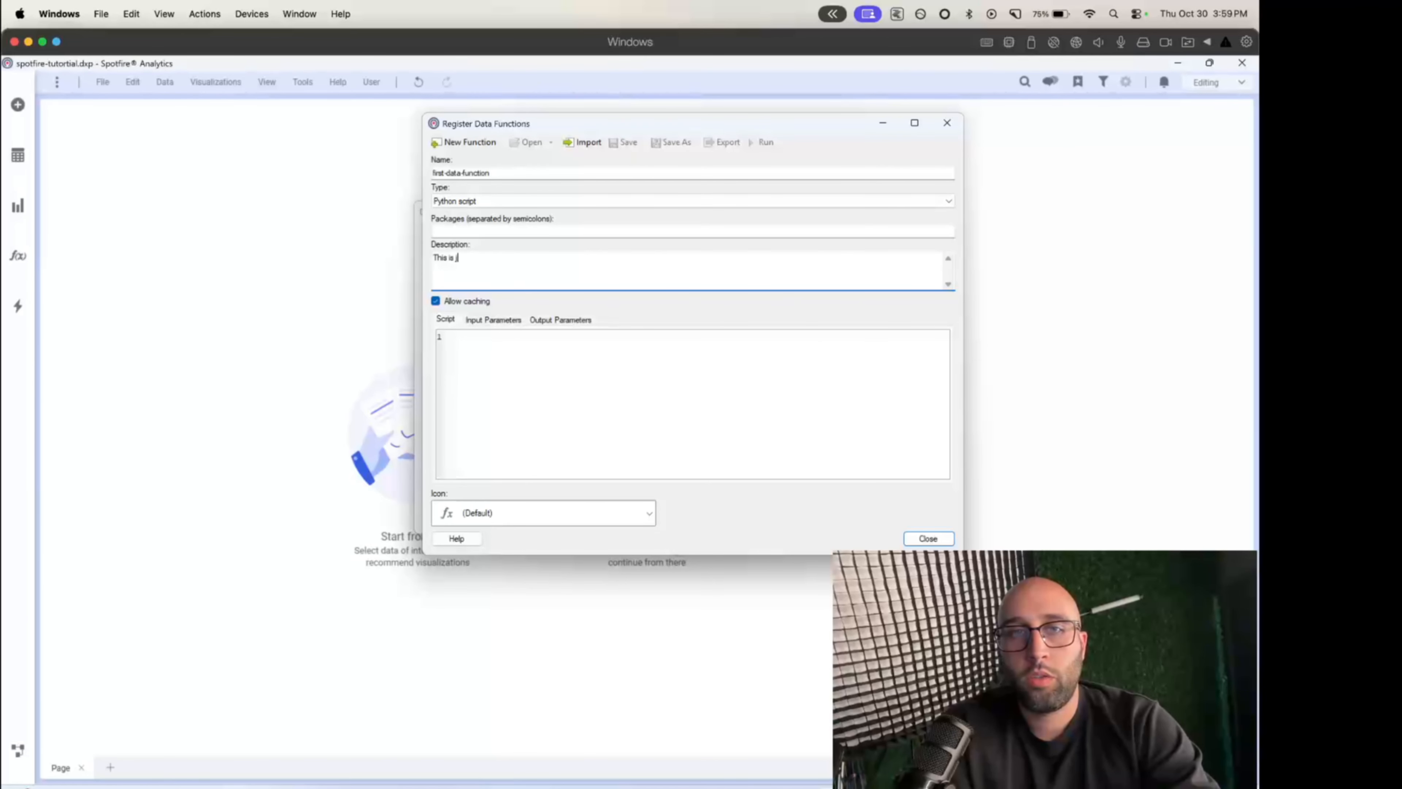
text(ust showcasing docum)
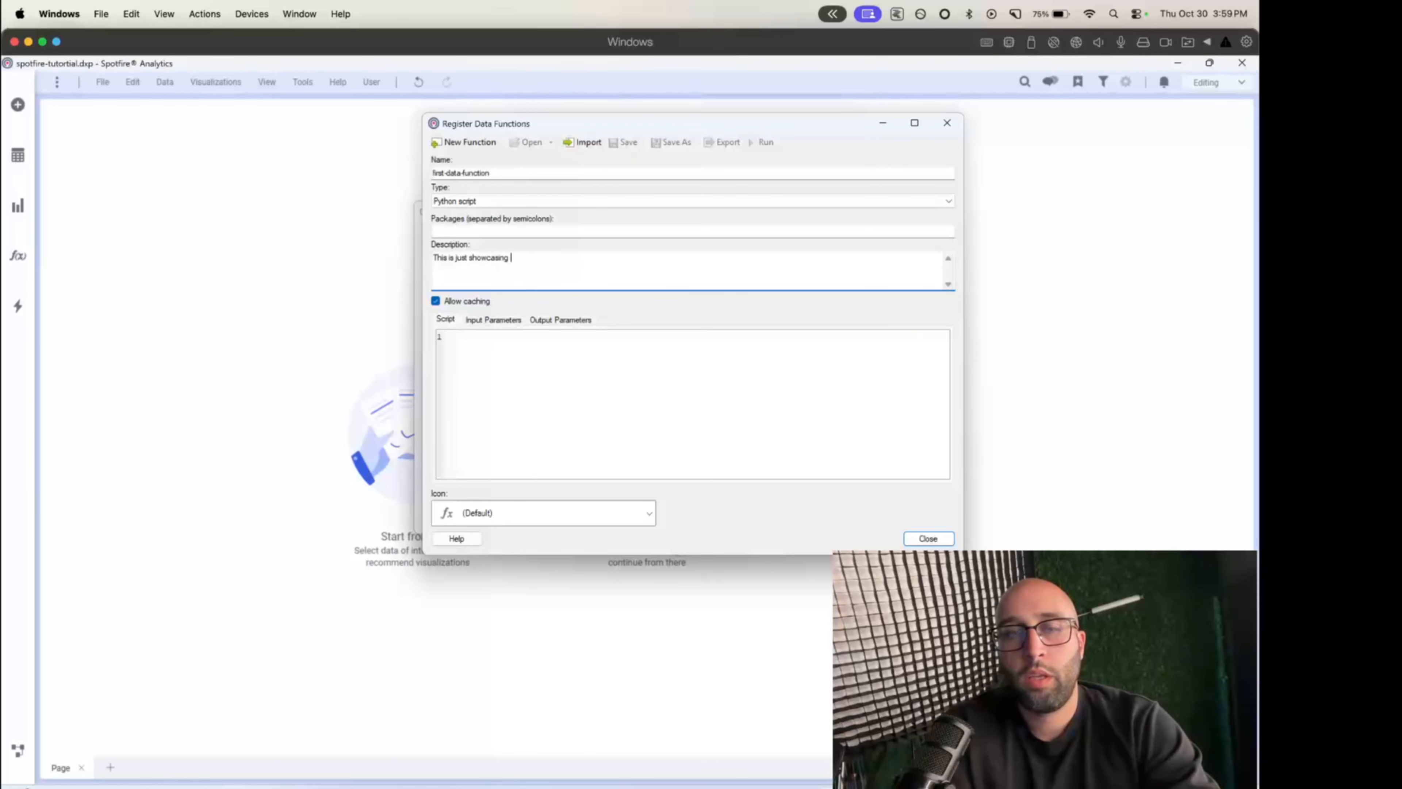
key(BackSpace)
key(BackSpace)
key(BackSpace)
key(BackSpace)
key(BackSpace)
text(data functions 101)
- Look through the available icons for the data function and keep the default one
click(532, 393)
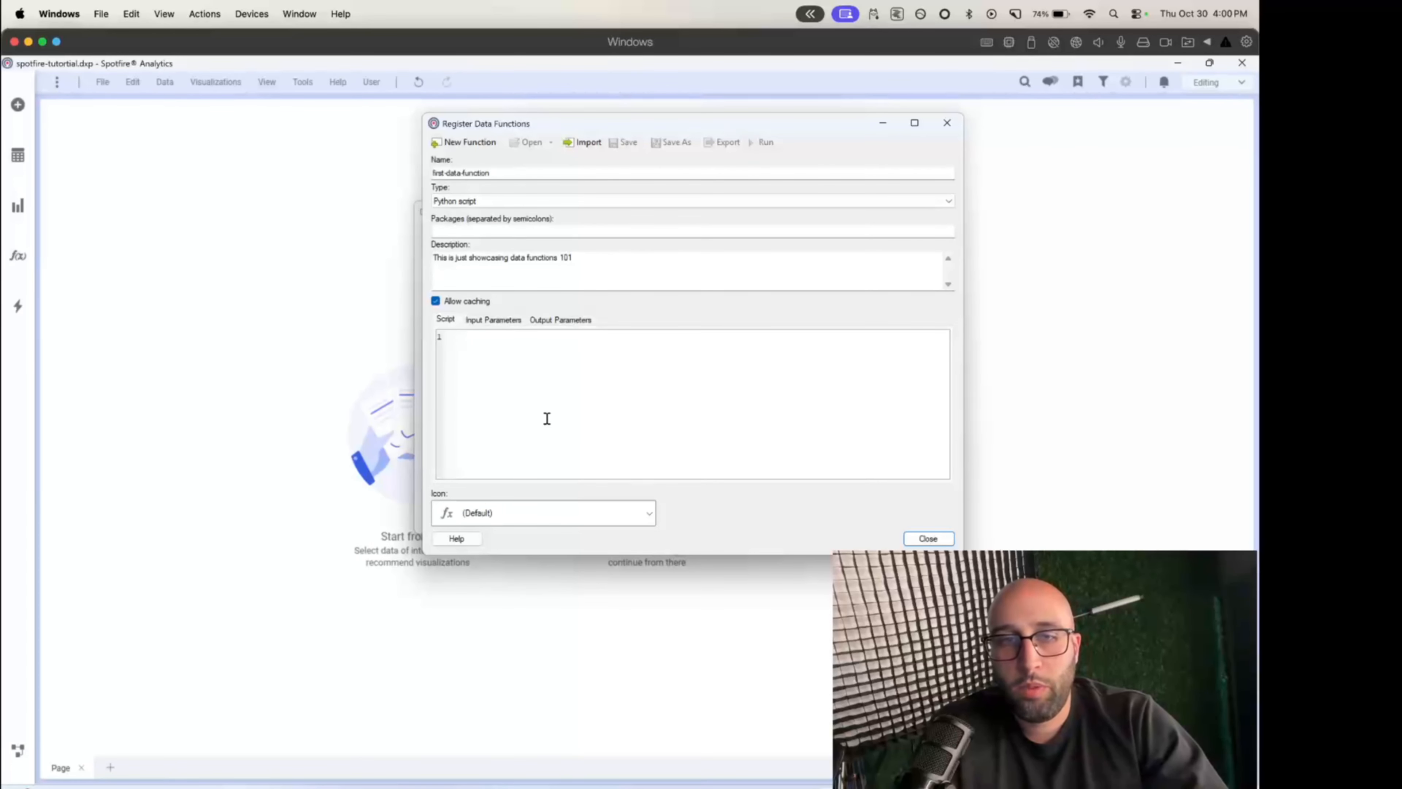
click(579, 514)
scroll(569, 621, down, 4)
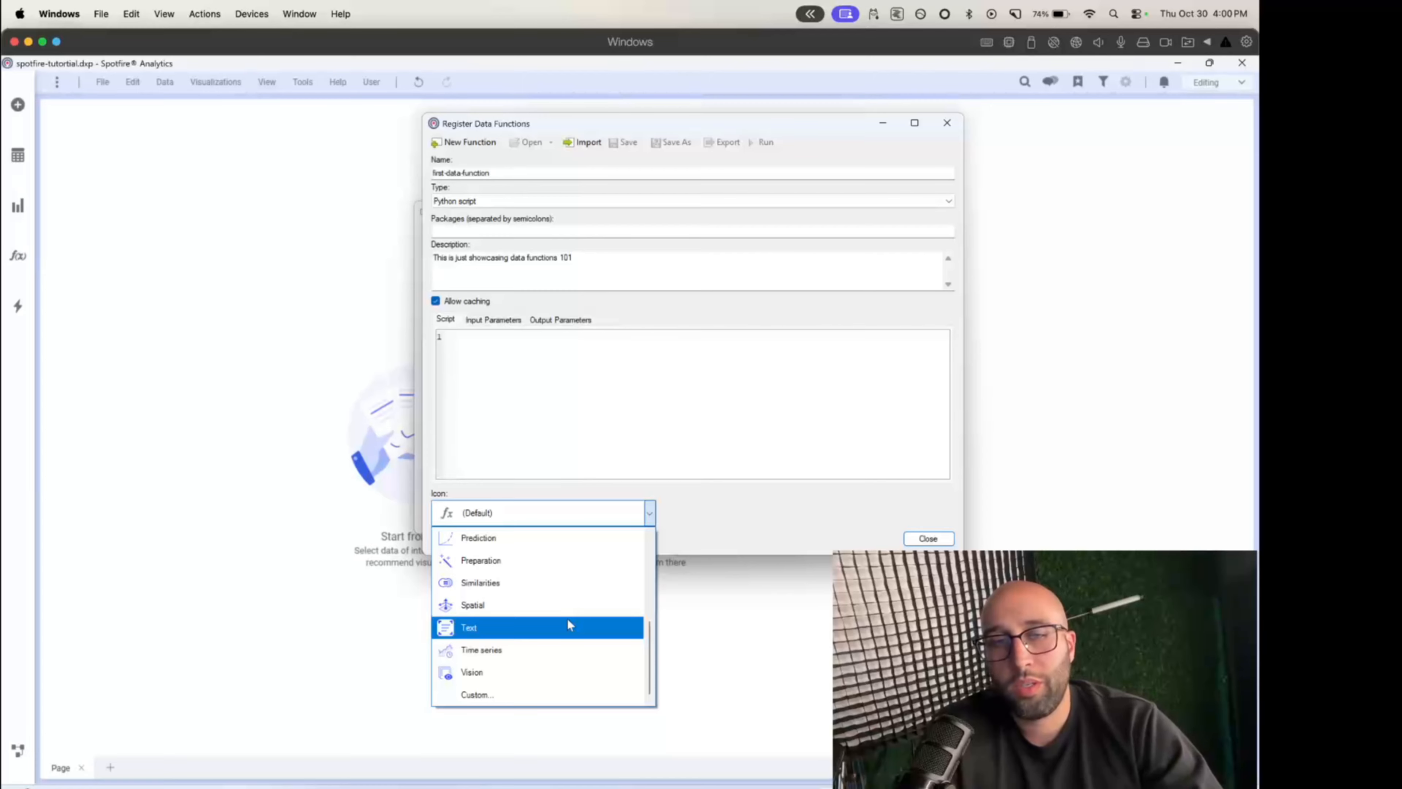
scroll(568, 619, up, 1)
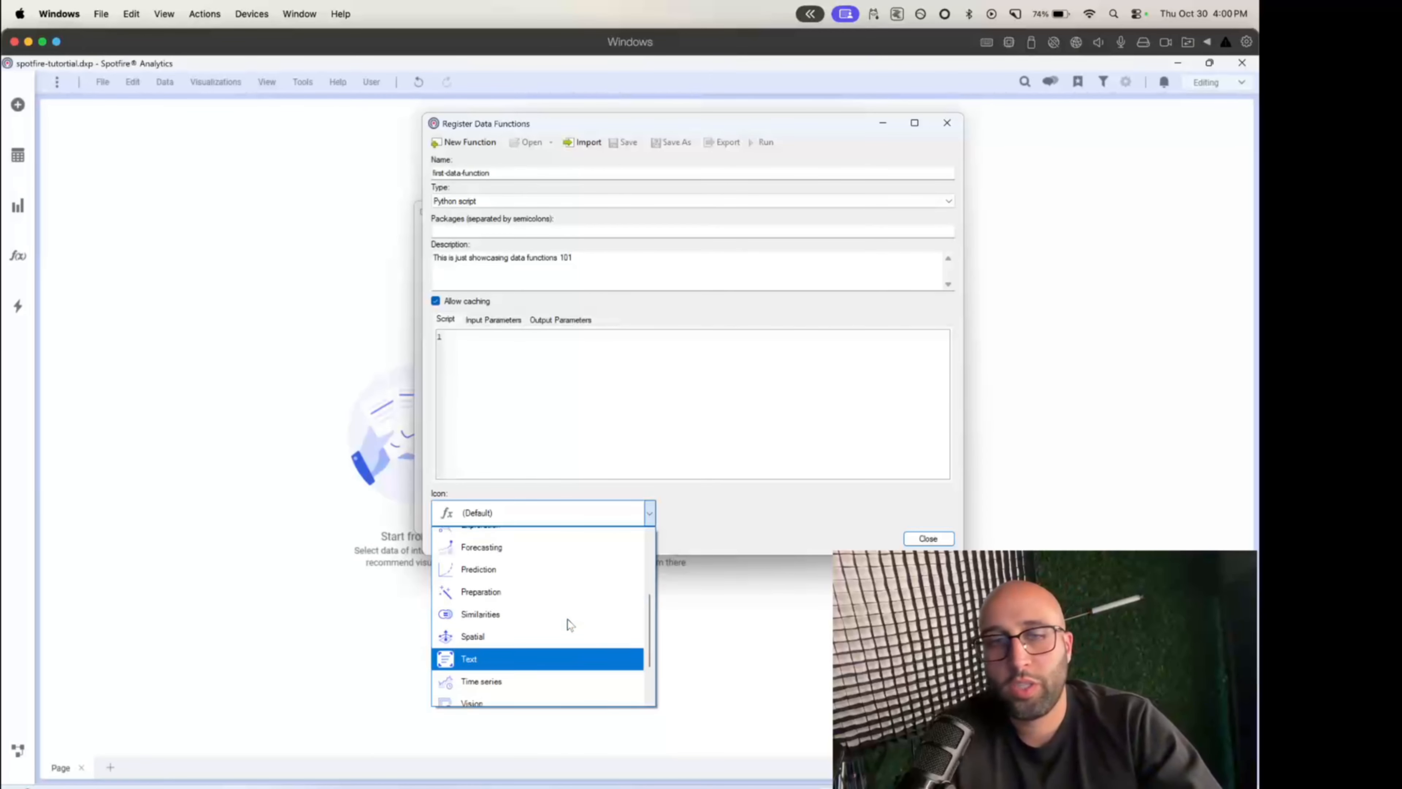
scroll(567, 619, up, 3)
click(517, 535)
- Write the script's first line as test_property = 'test'
click(500, 379)
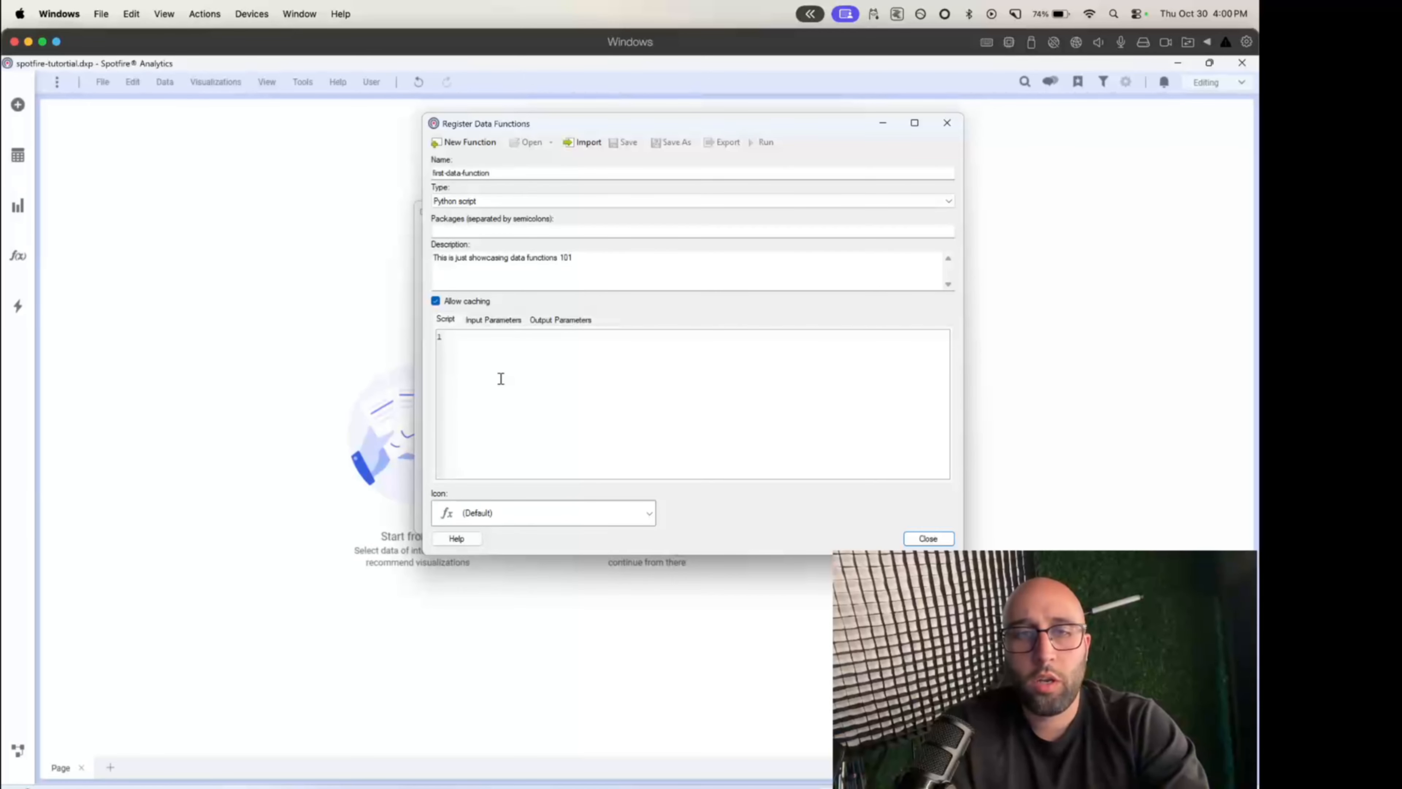
text(test_docume)
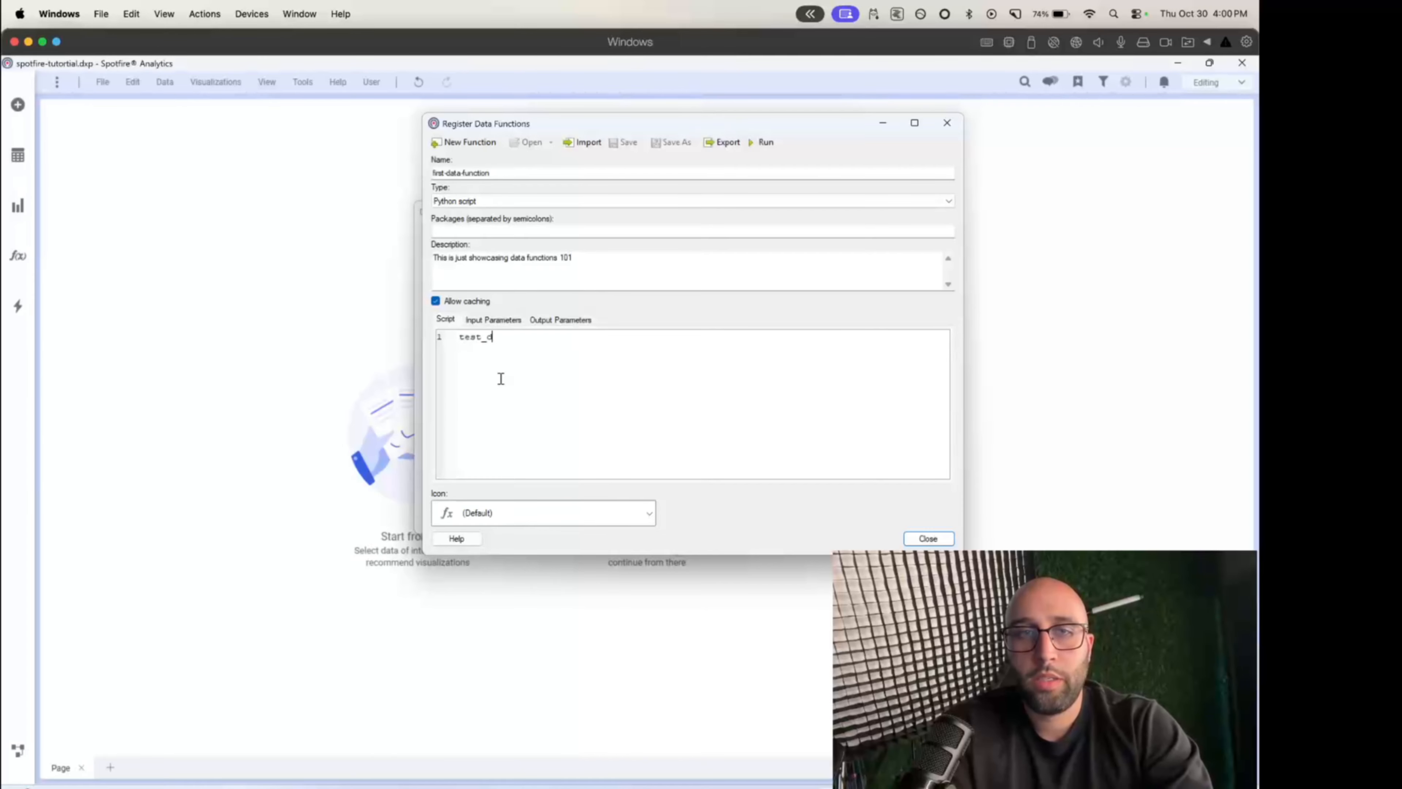
key(BackSpace)
key(BackSpace)
key(BackSpace)
key(BackSpace)
key(BackSpace)
key(BackSpace)
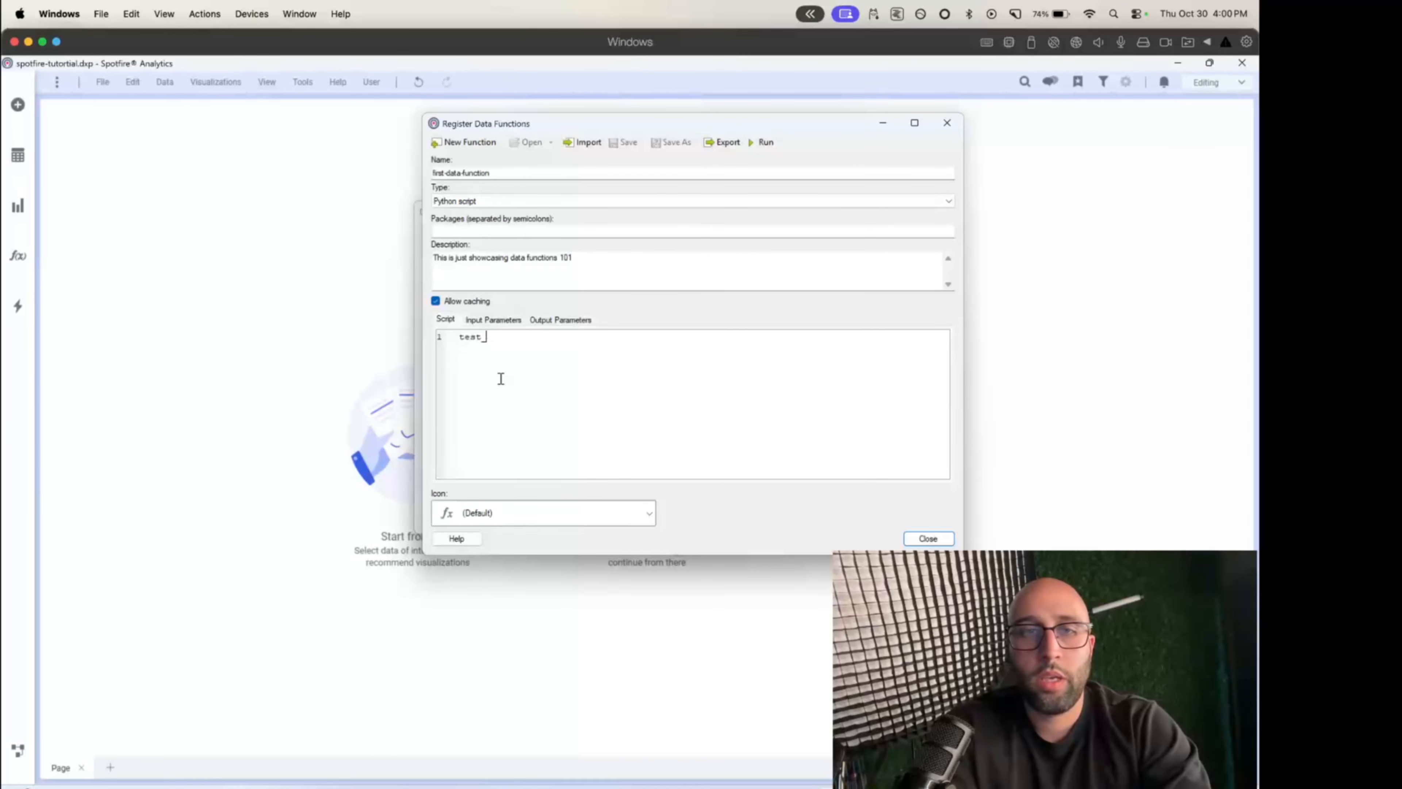
text(p)
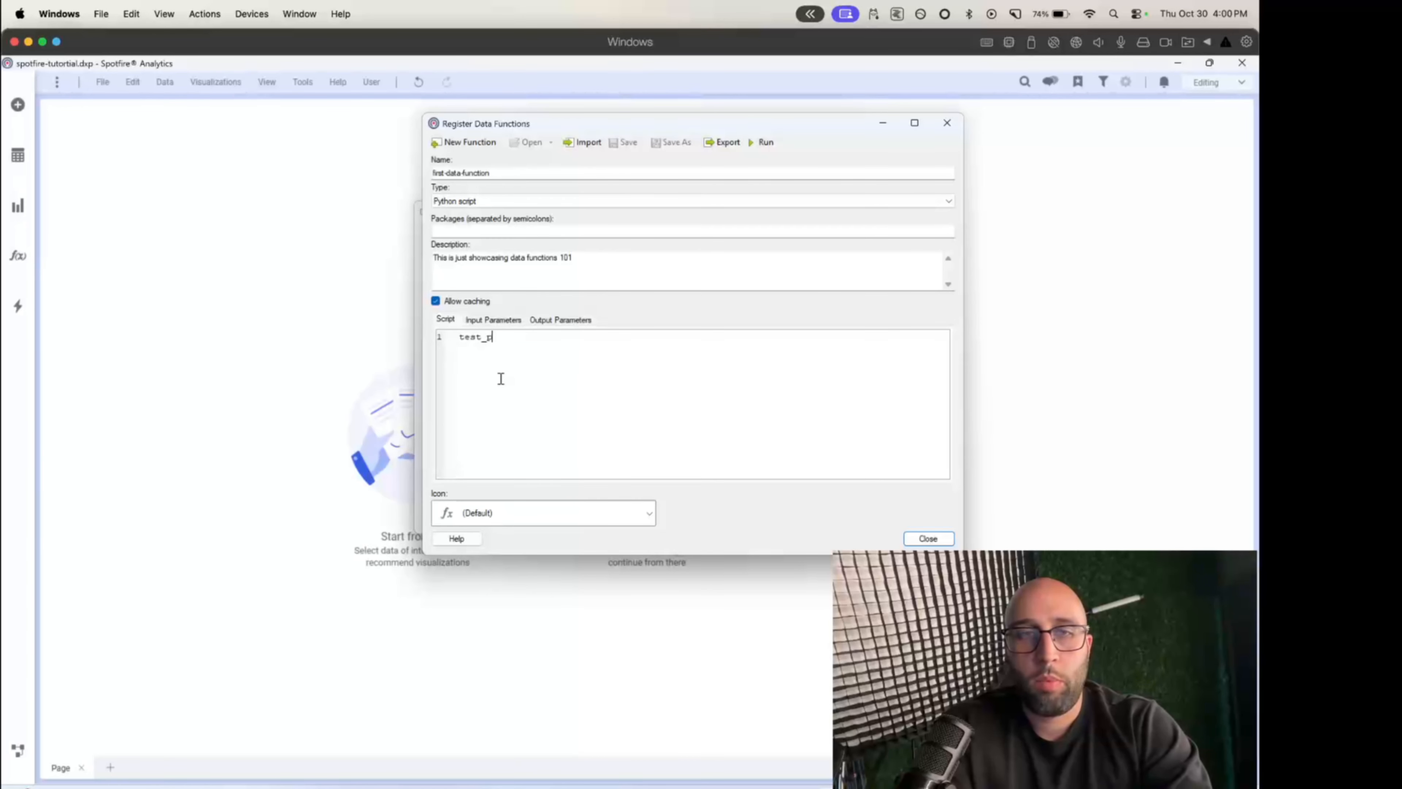
text(roperty )
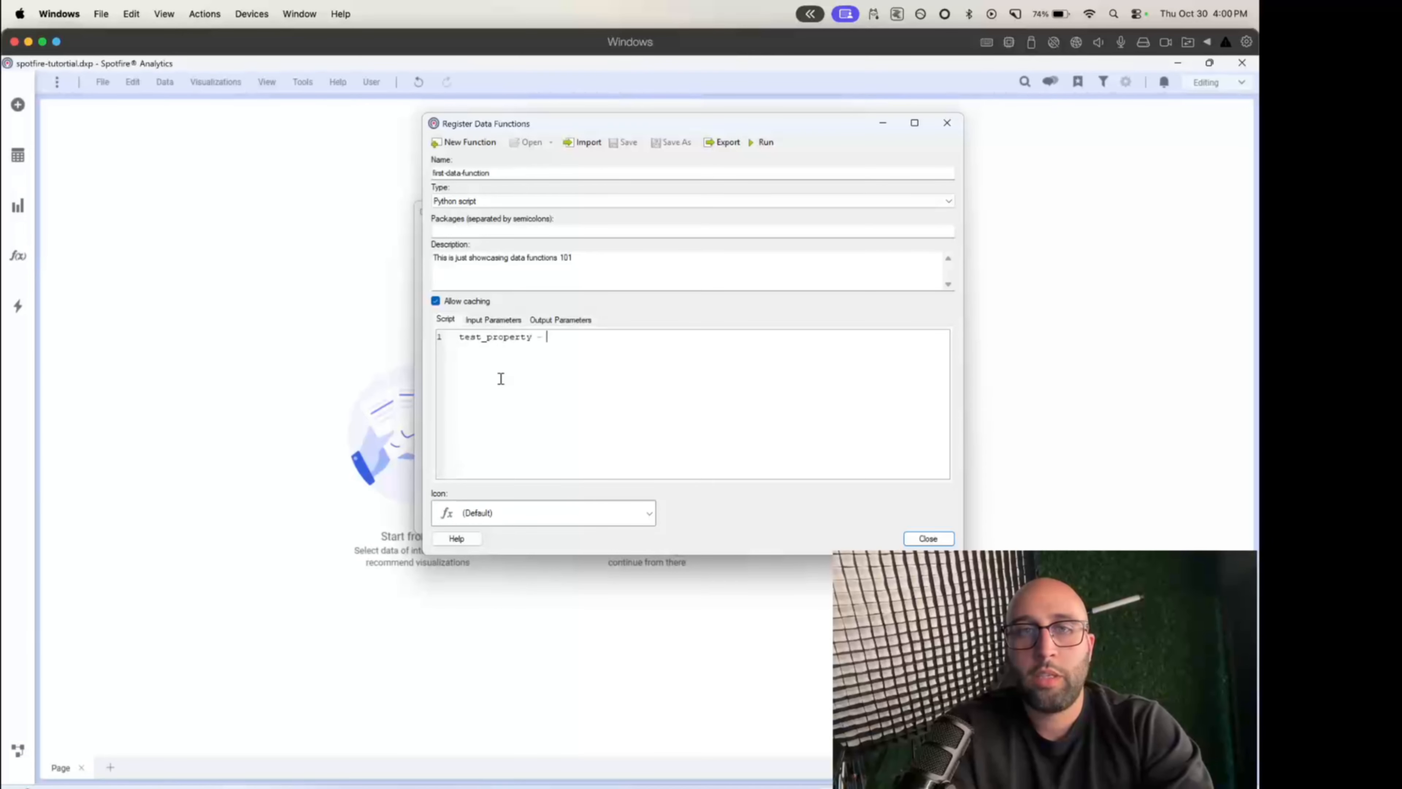
text(= 'test')
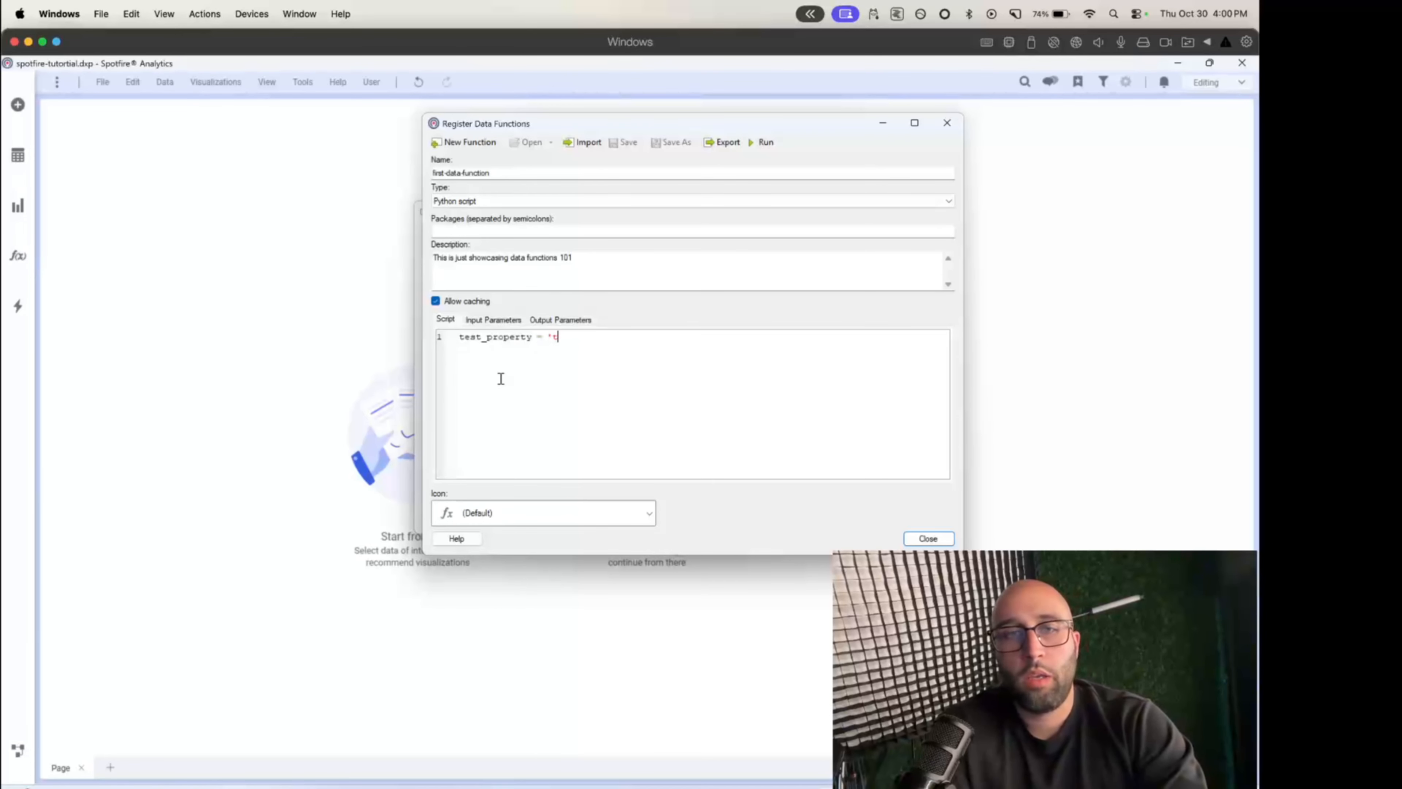
key(BackSpace)
key(BackSpace)
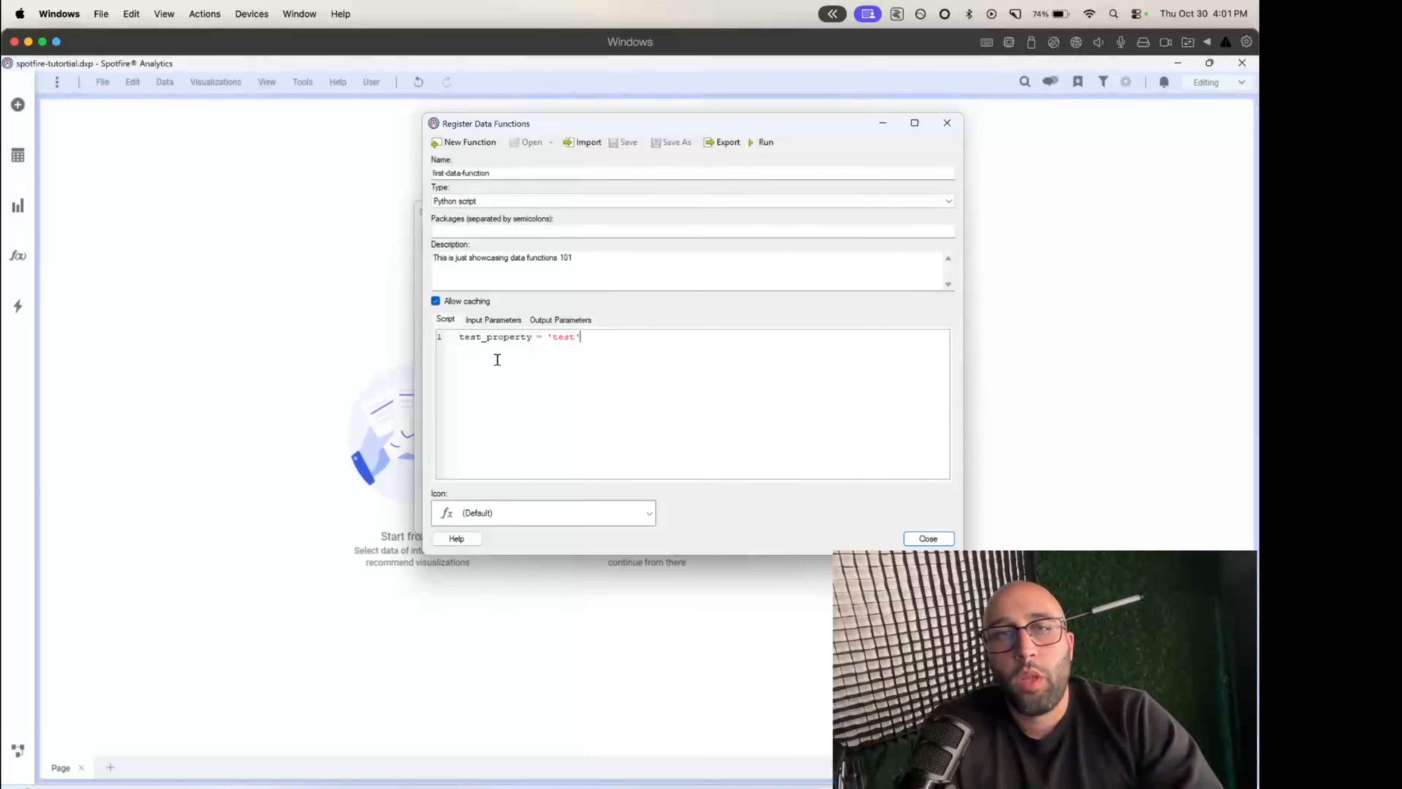
- Check the inputs in the Arc whiteboard diagram and start a new input parameter with both name and display name set to data
click(483, 322)
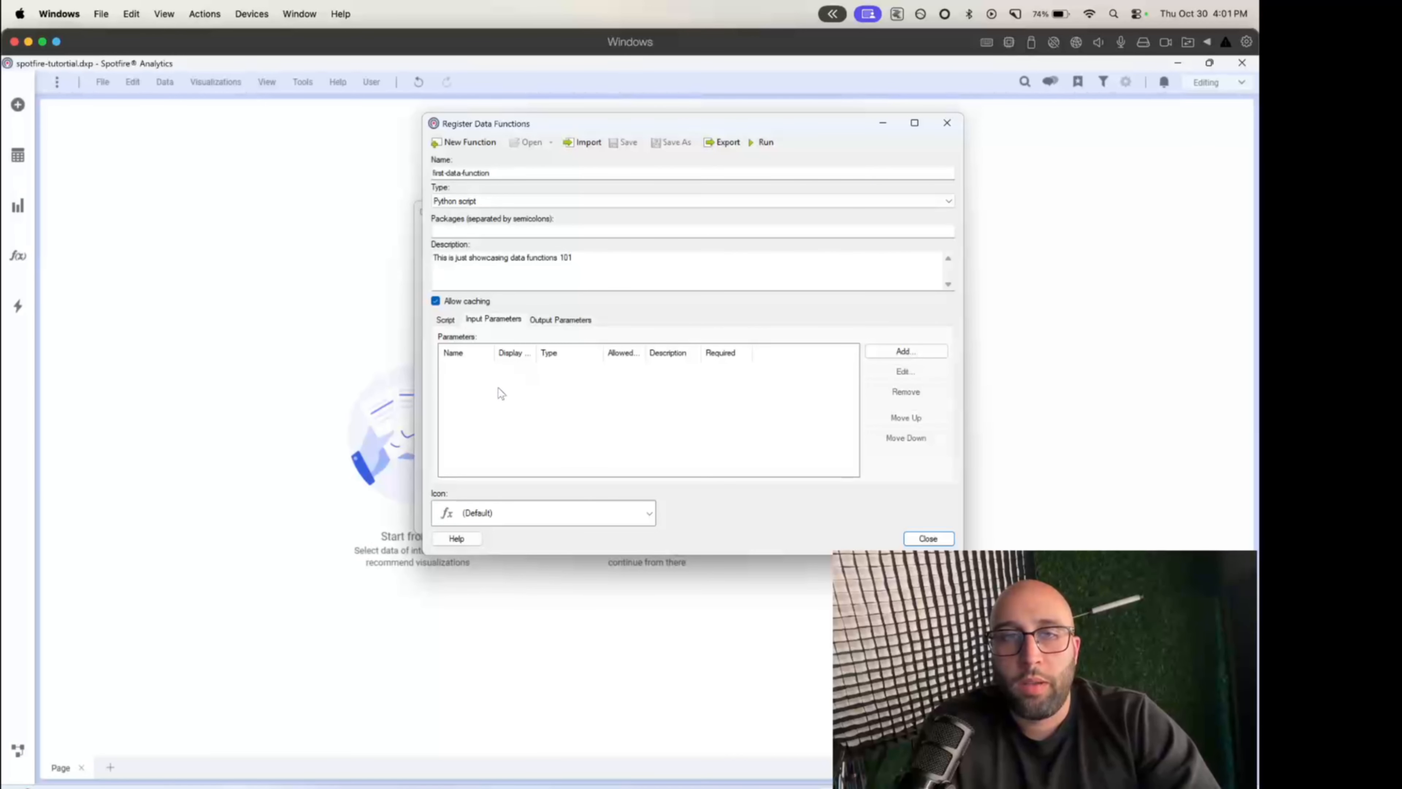
key(ctrl+Left)
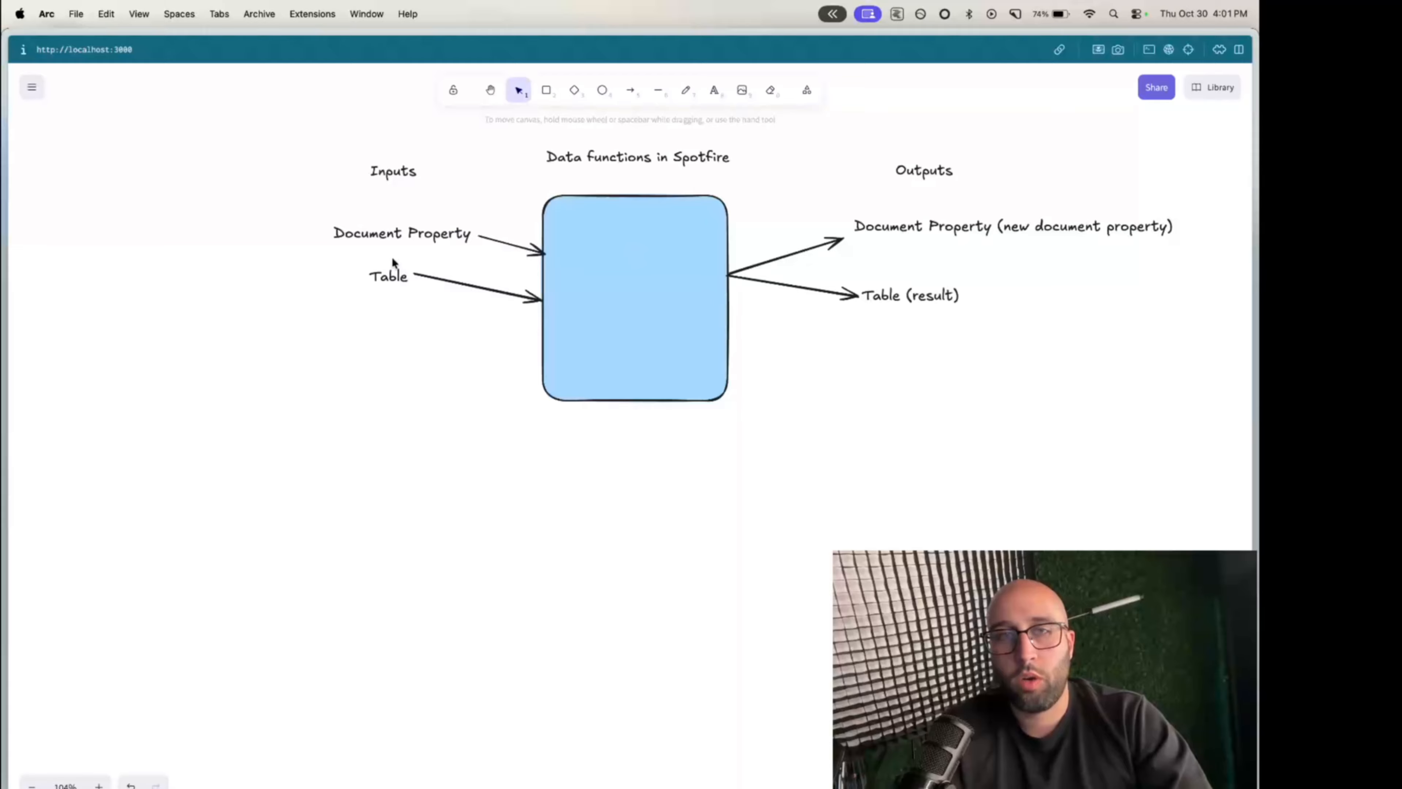
key(ctrl+Right)
click(905, 352)
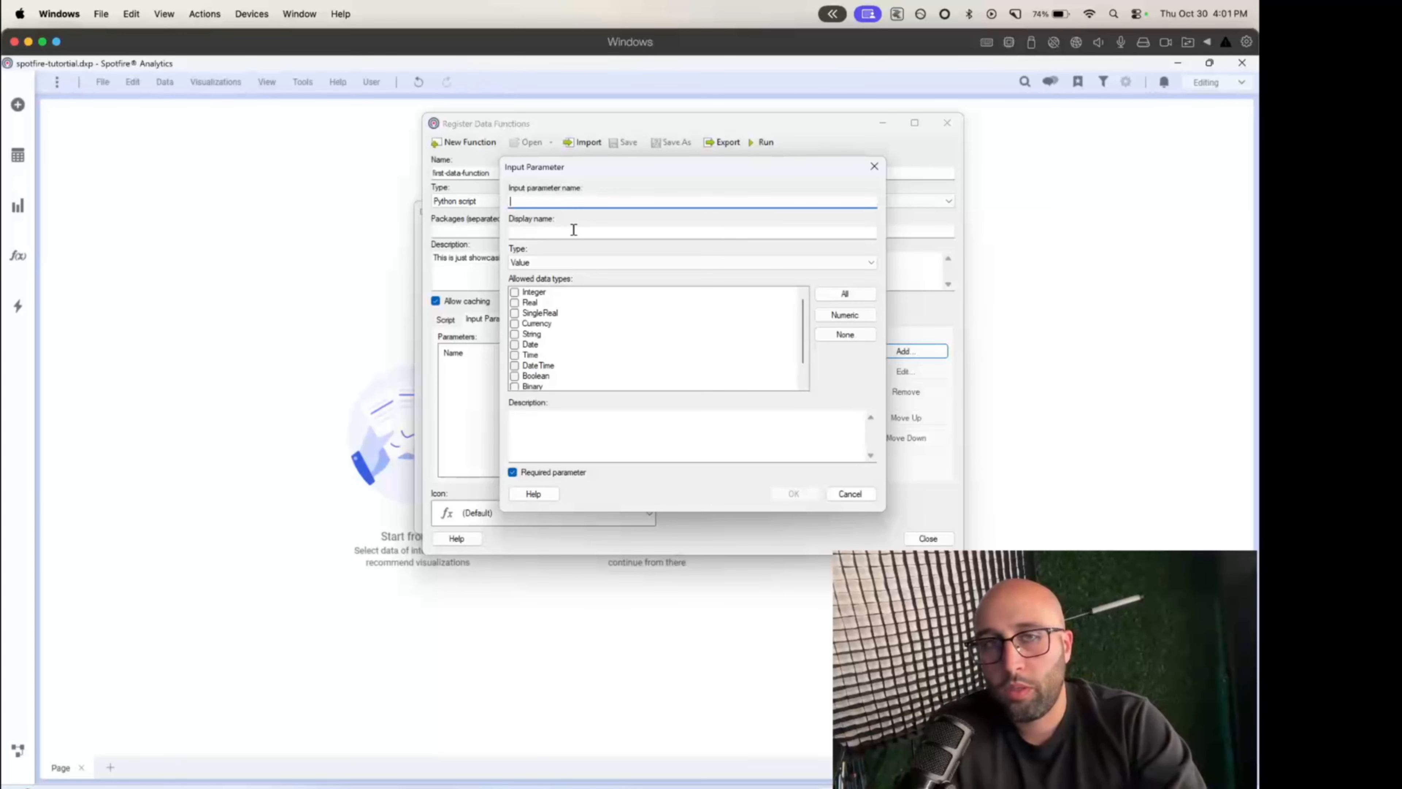
text(data)
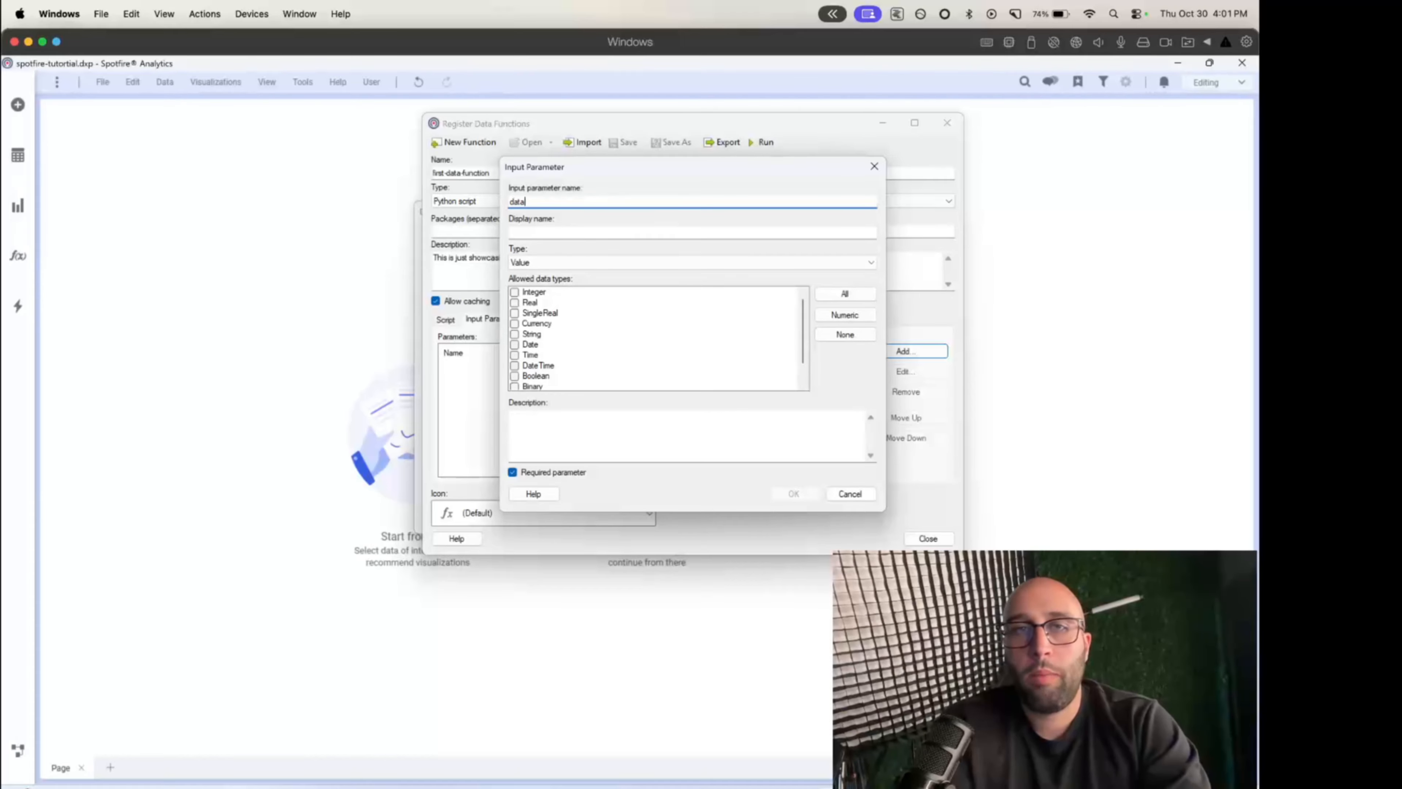
key(Tab)
text(datra)
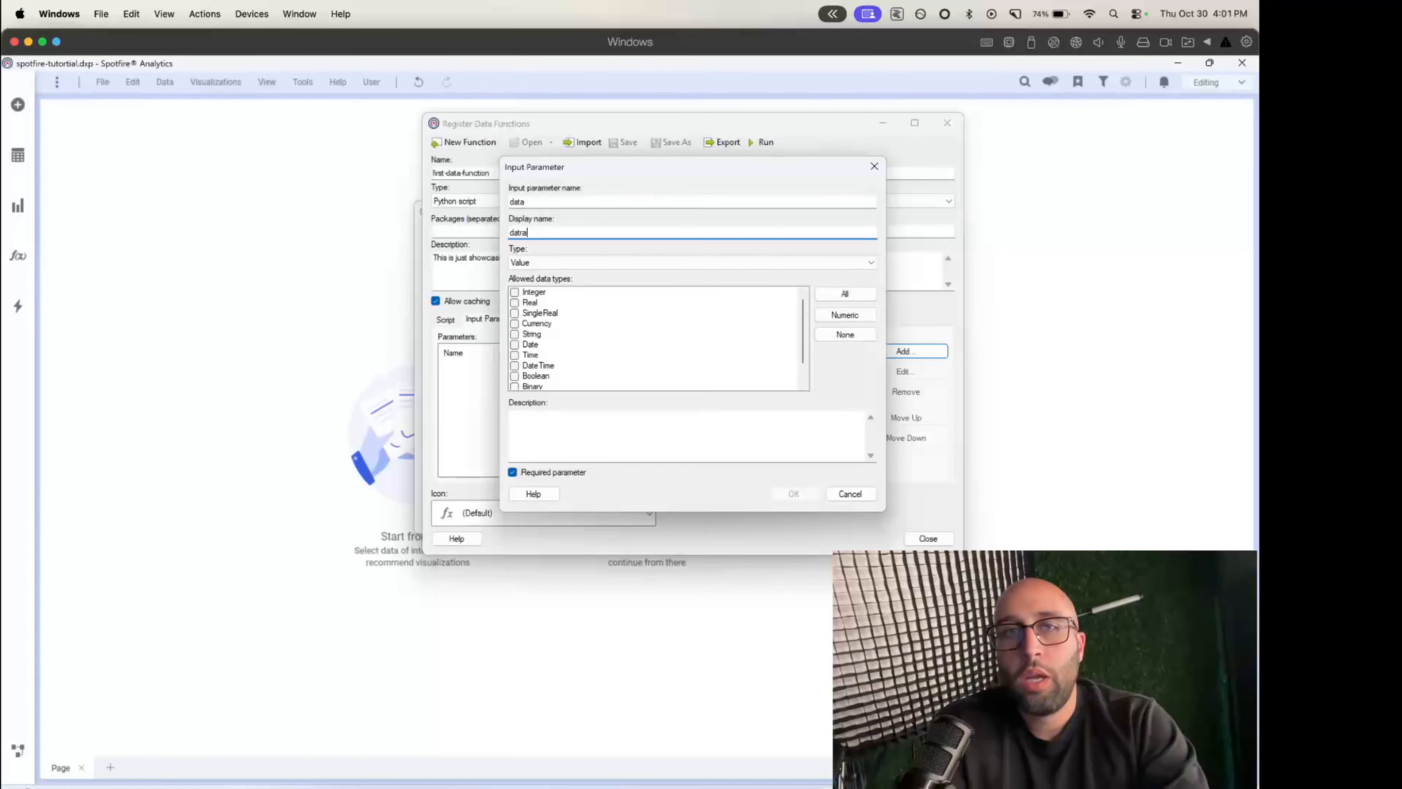
key(BackSpace)
key(BackSpace)
text(a)
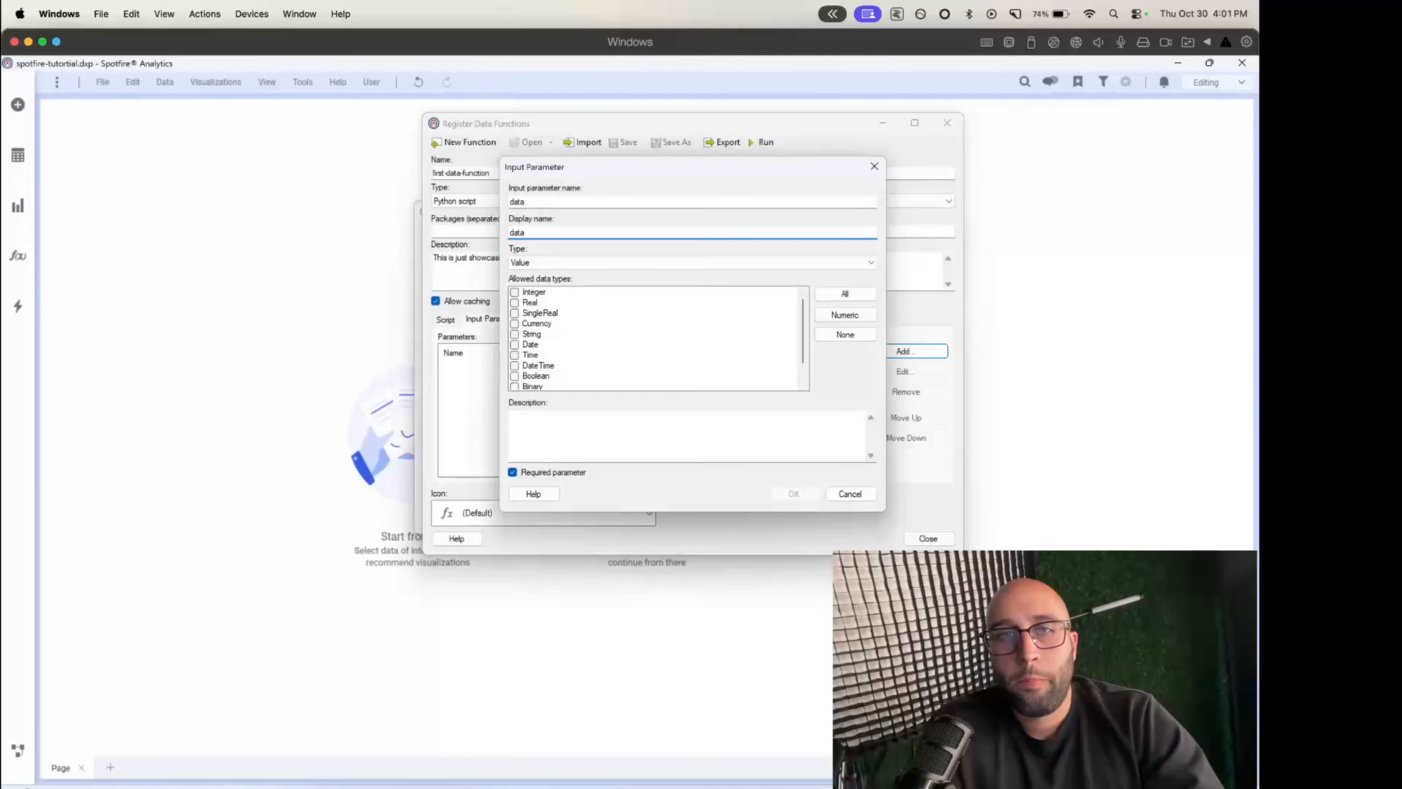
- Set the data input parameter's type to Table, allow all data types, and add it as a required parameter without a description
click(542, 263)
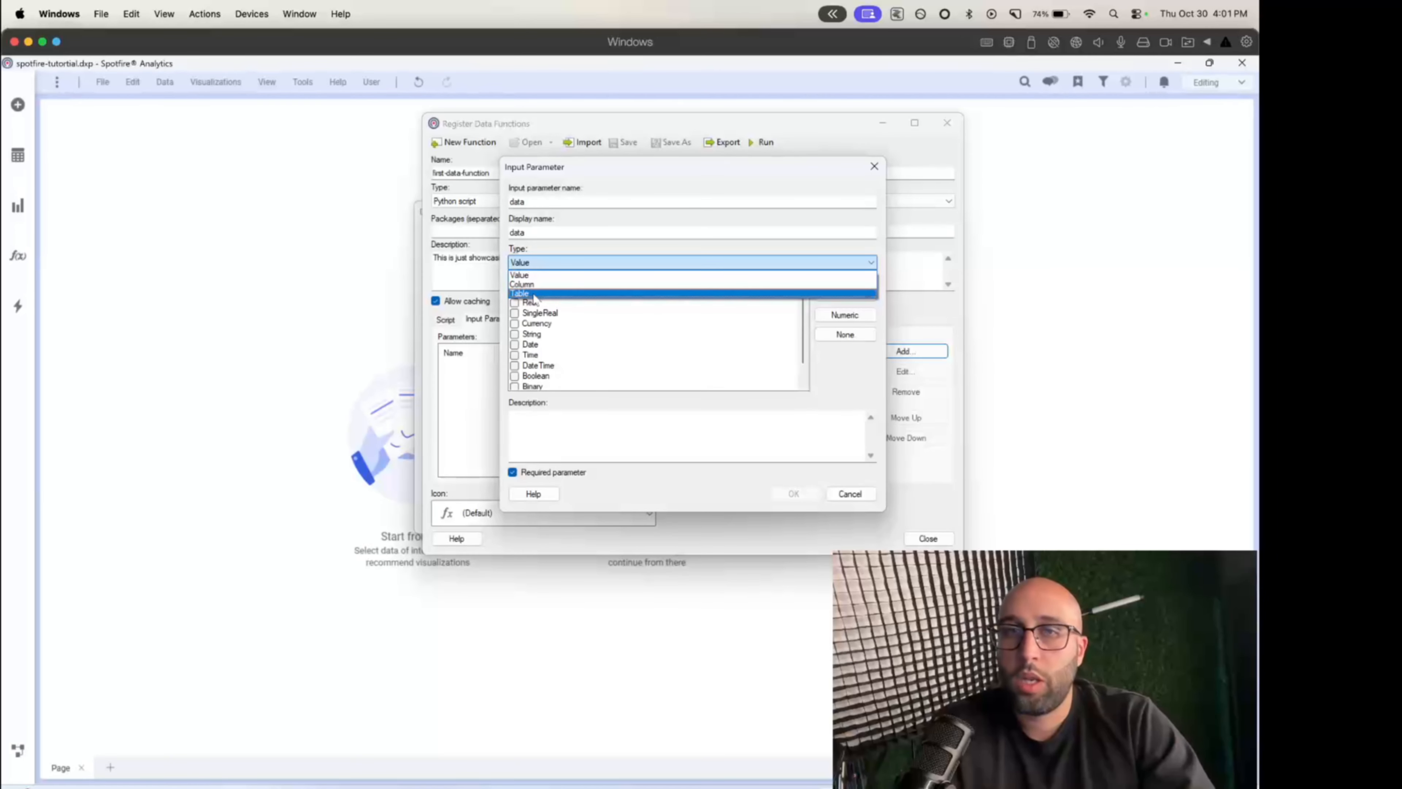
click(529, 294)
click(844, 294)
scroll(521, 372, down, 1)
scroll(521, 374, up, 1)
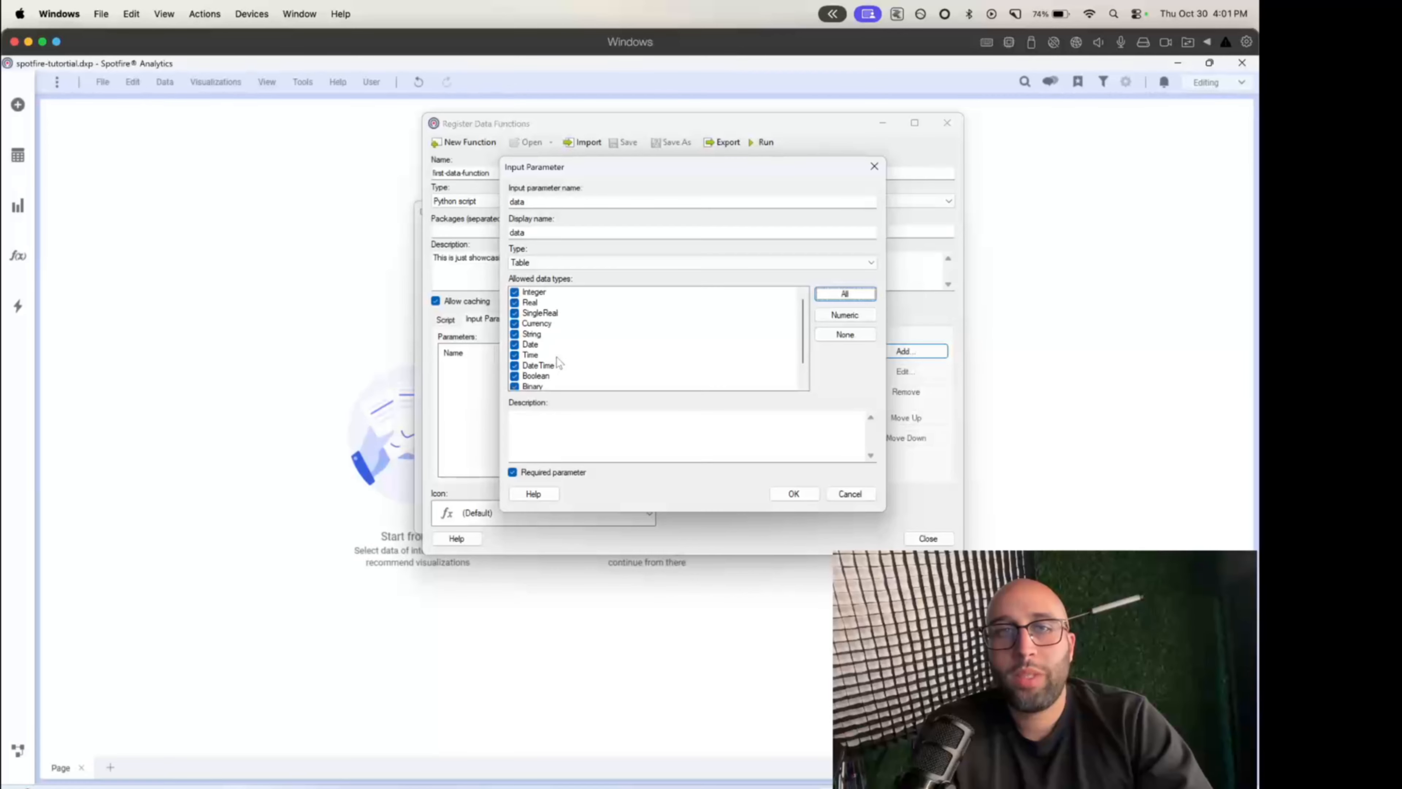
click(549, 263)
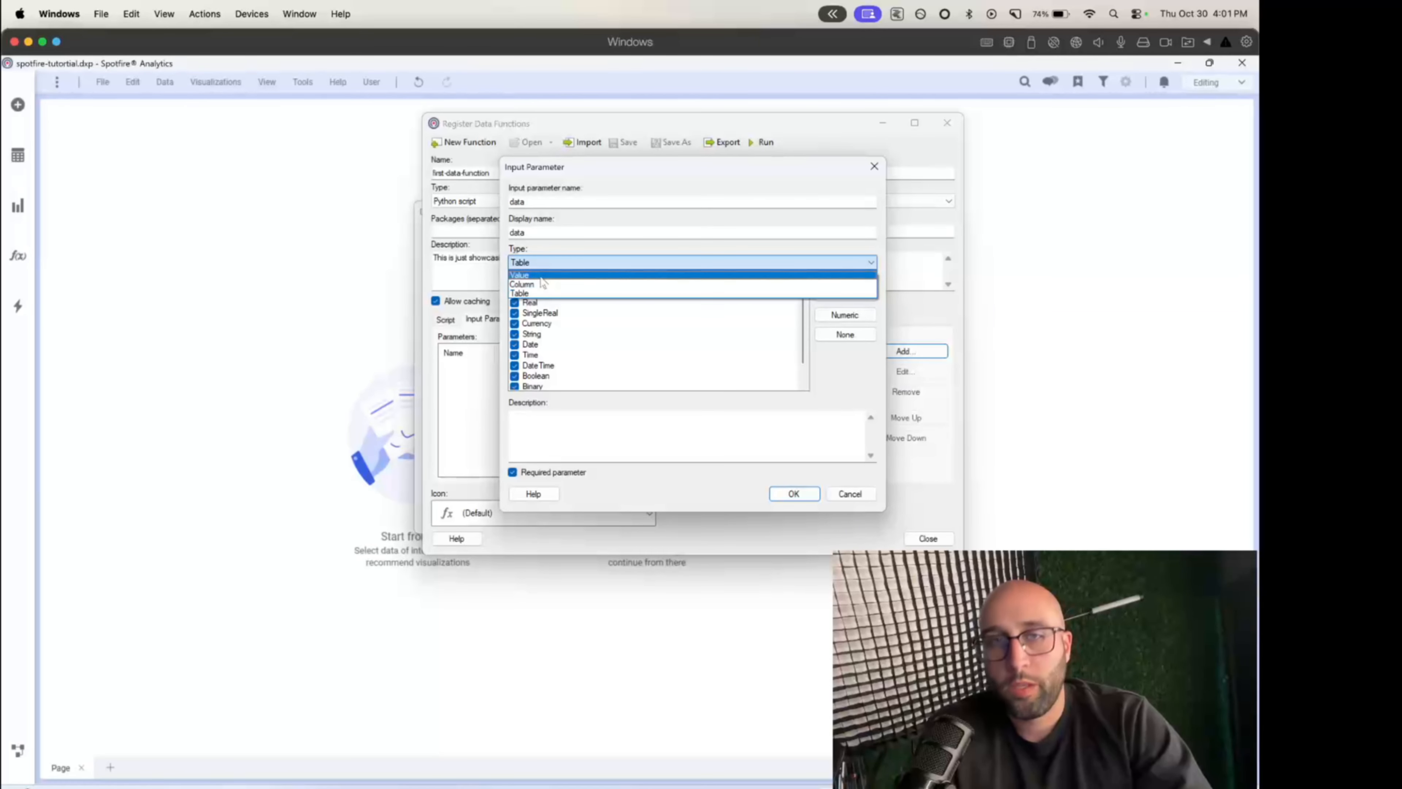
click(566, 434)
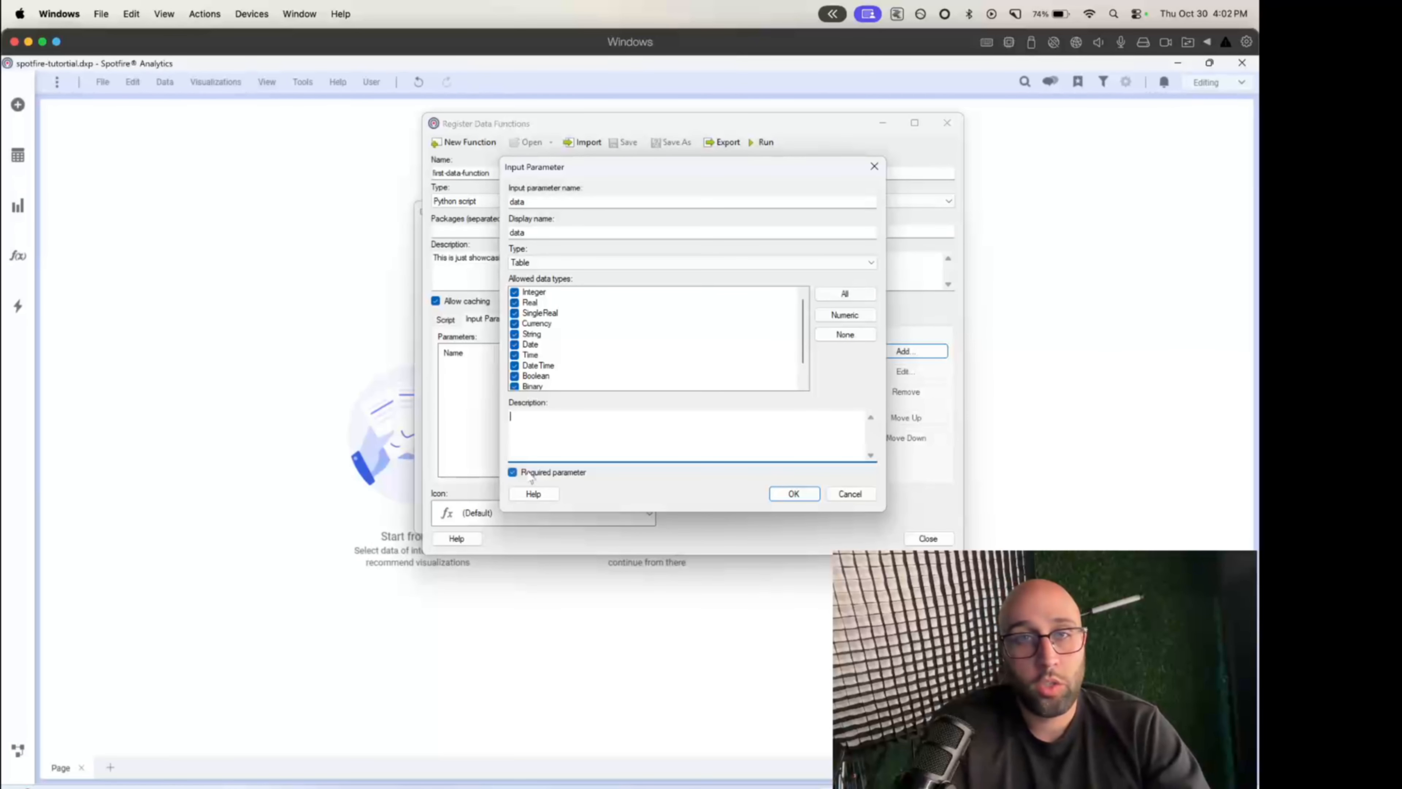
click(780, 499)
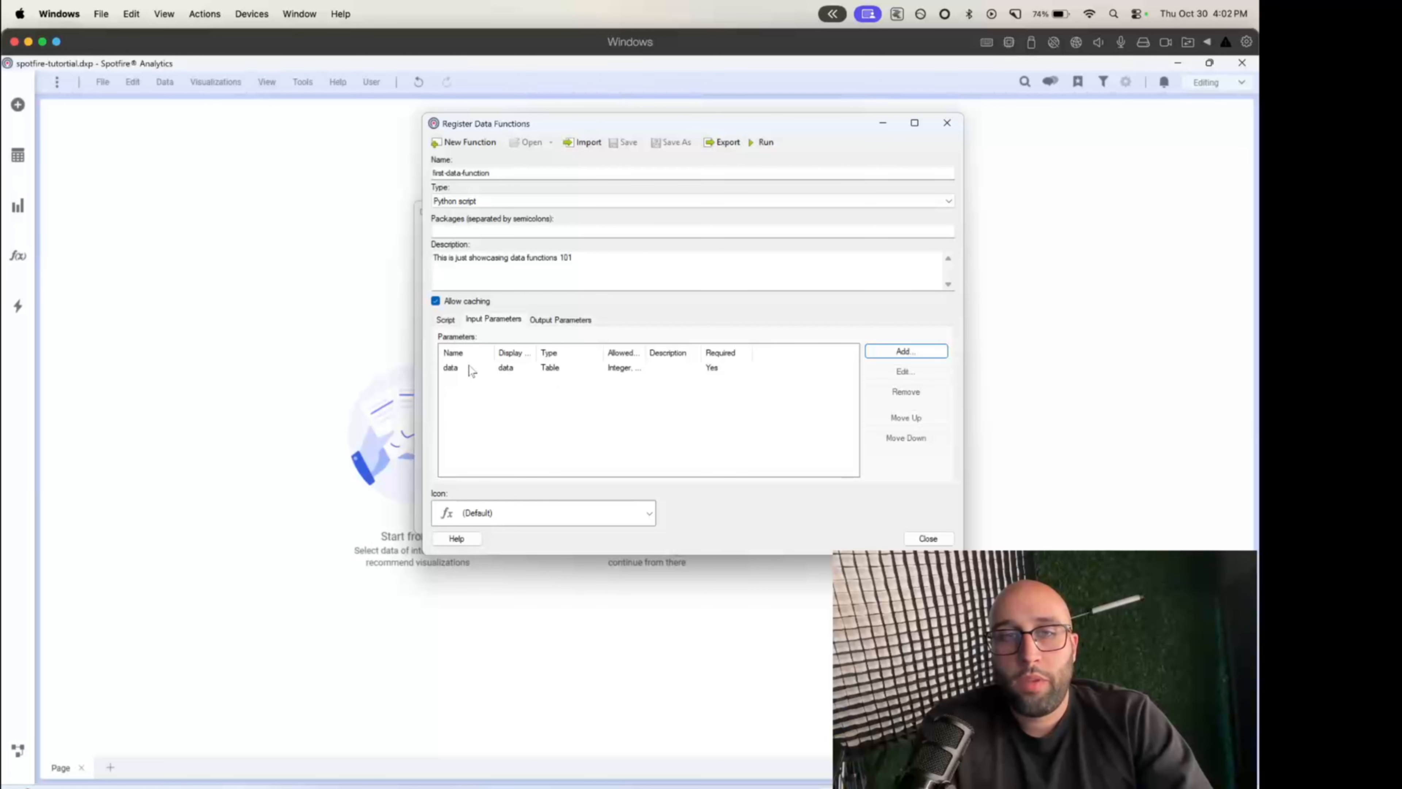
- Widen the Display Name and Allowed Data Types columns in the input parameter list
drag(536, 353, 566, 353)
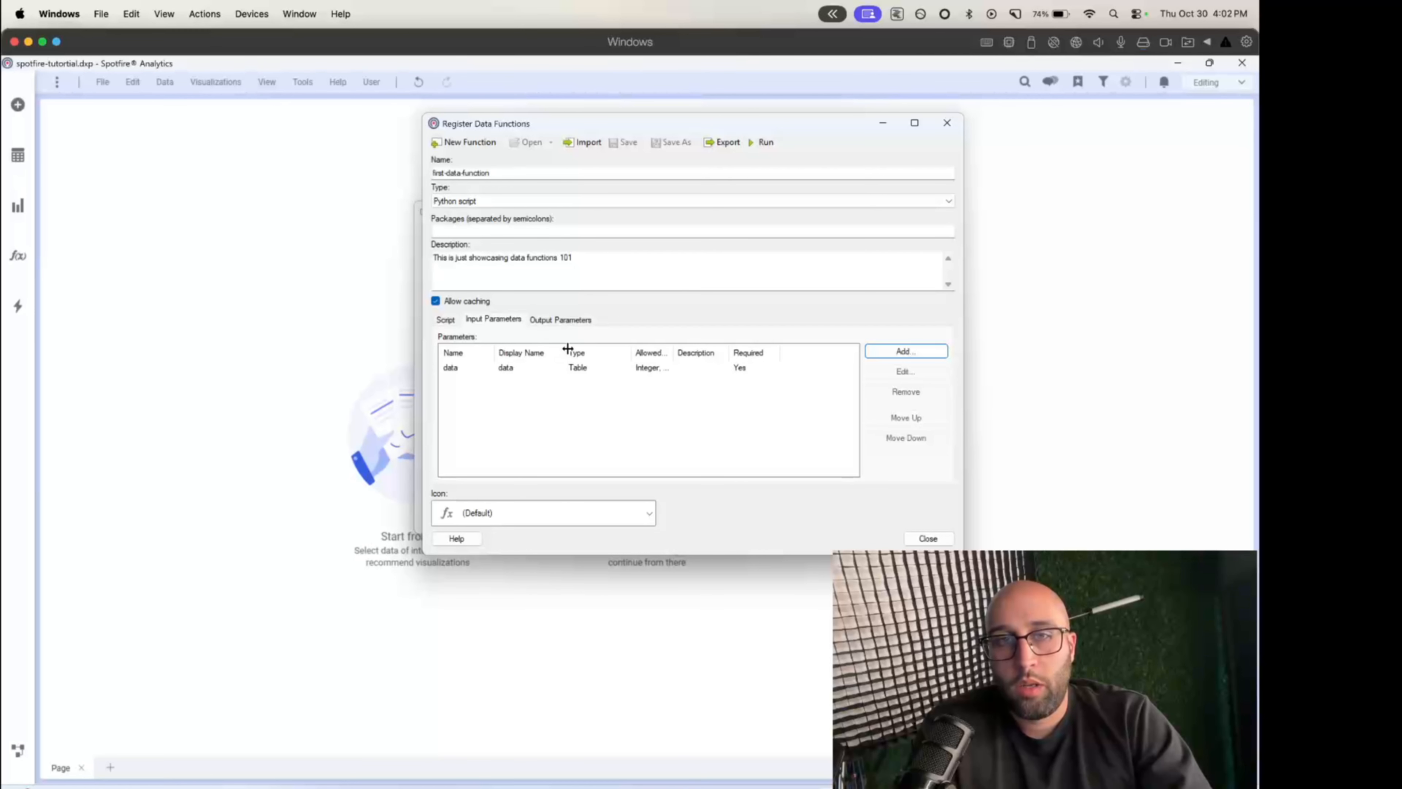
click(596, 372)
drag(674, 353, 705, 352)
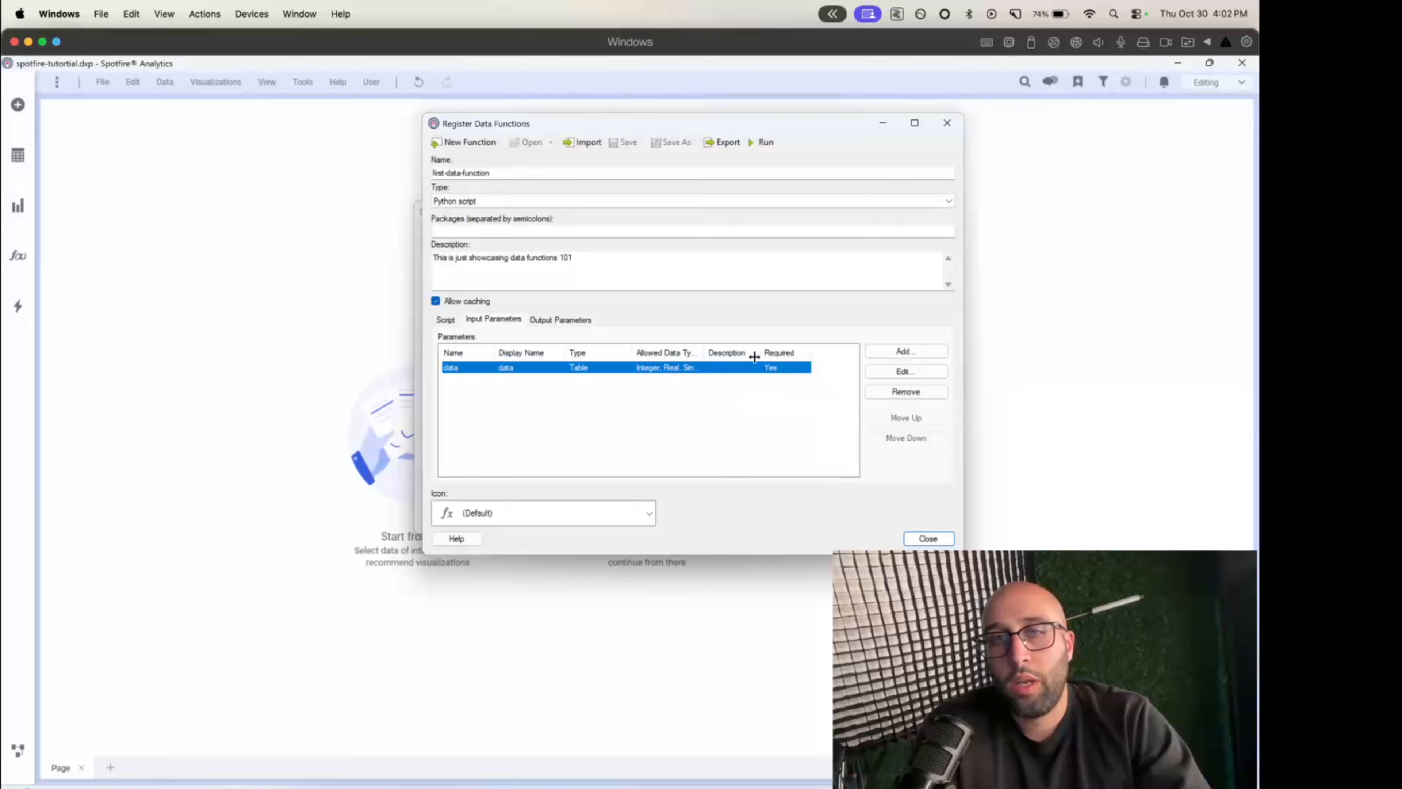
- Add the line data['new_column'] = 1 to the script, separated by a blank line from the test_property assignment
click(445, 319)
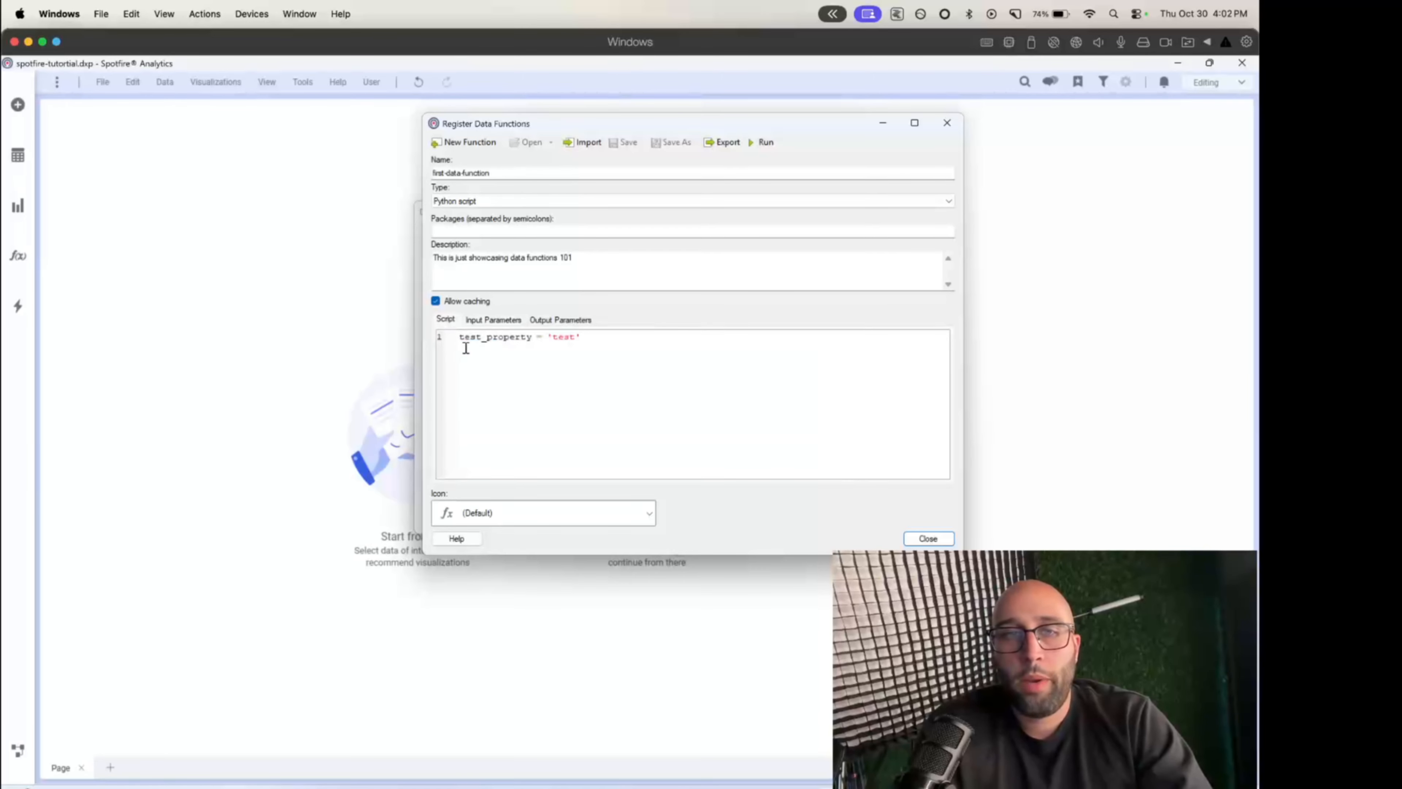
key(Return)
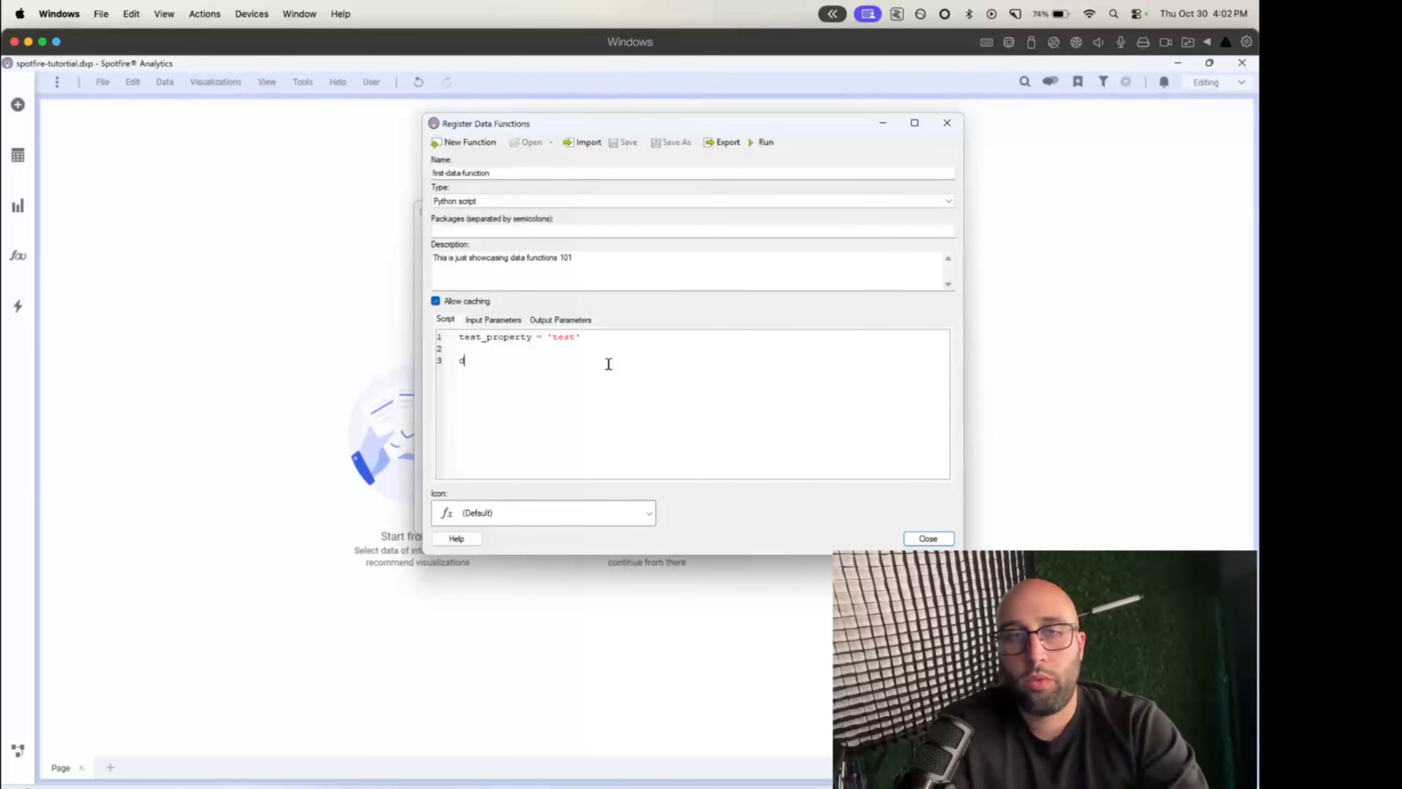
text(data[)
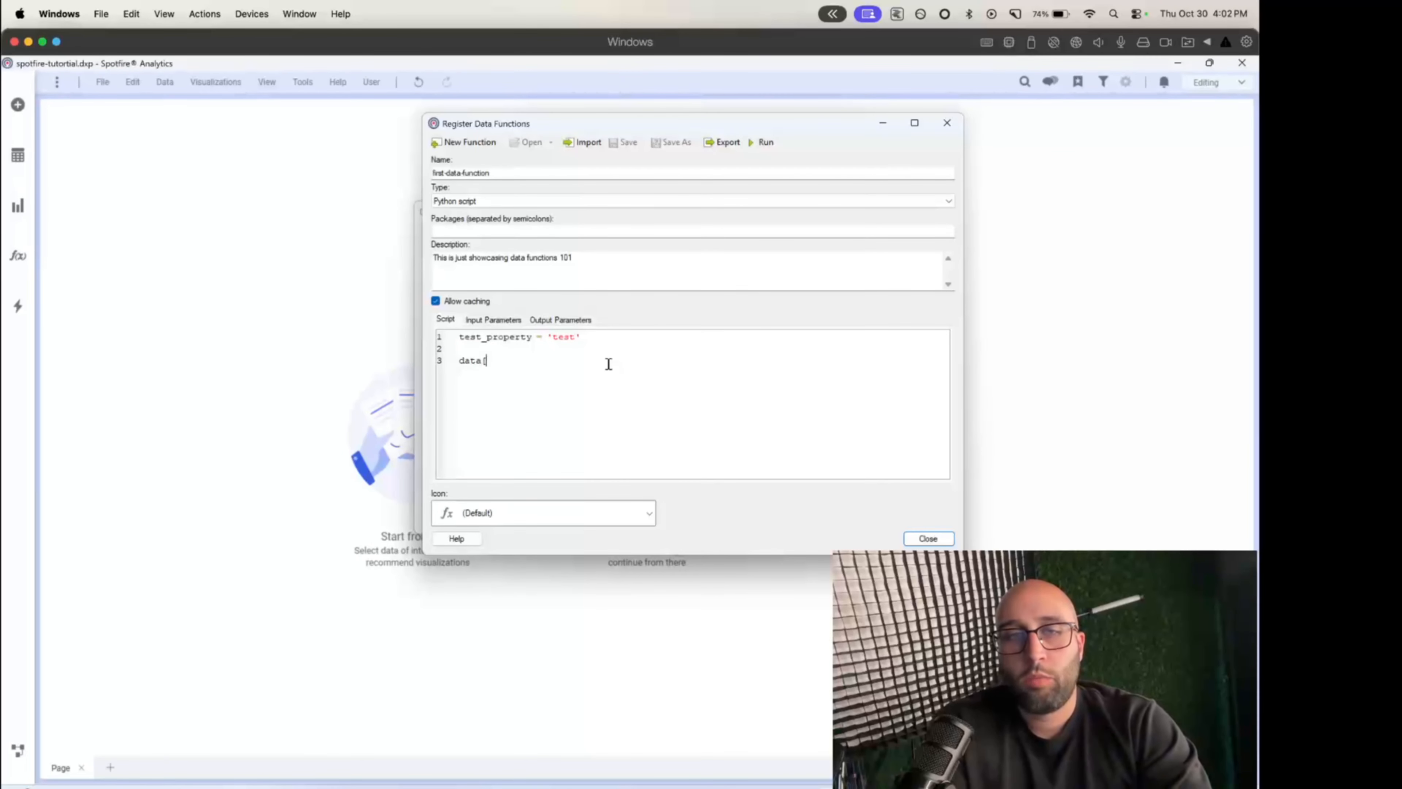
text('new_colu)
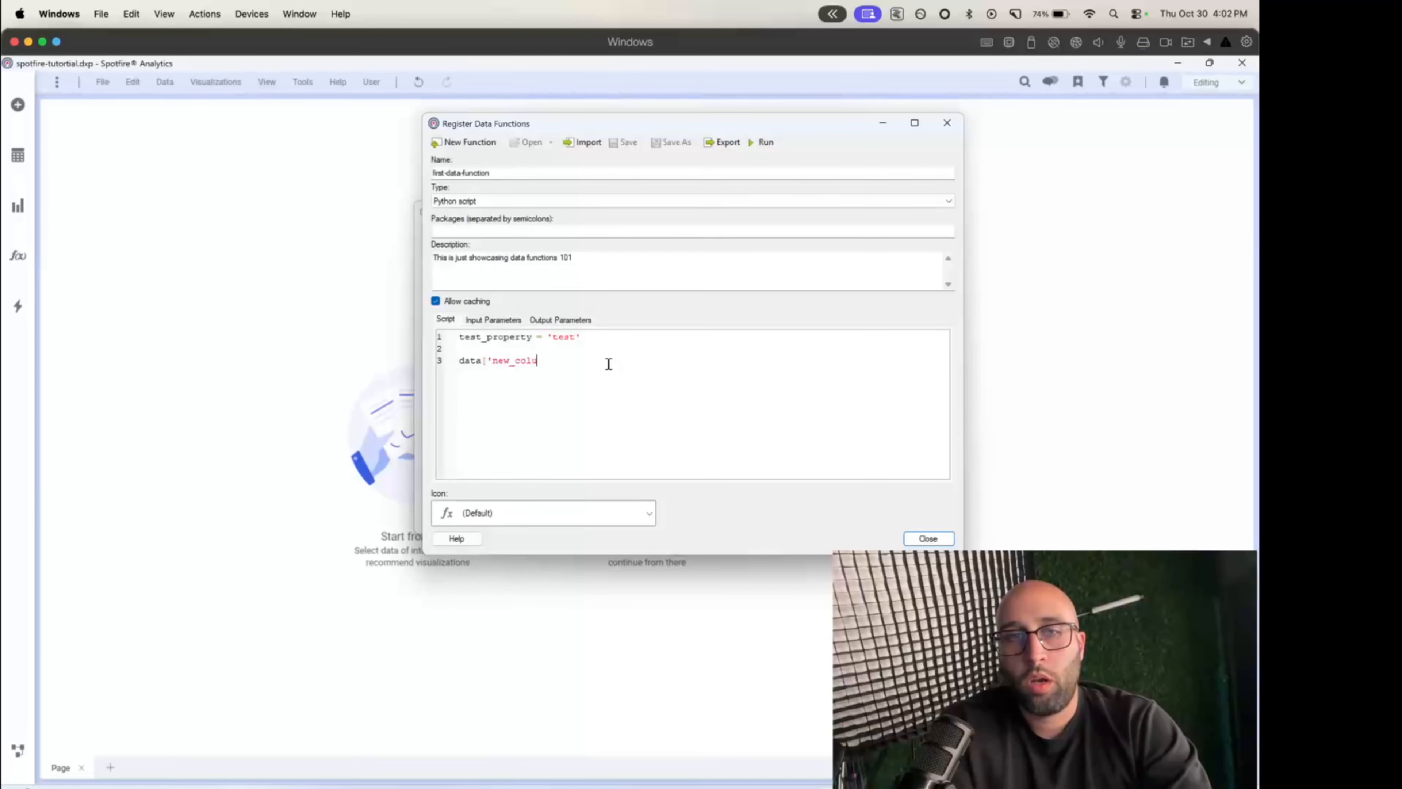
text(mn'] = 1)
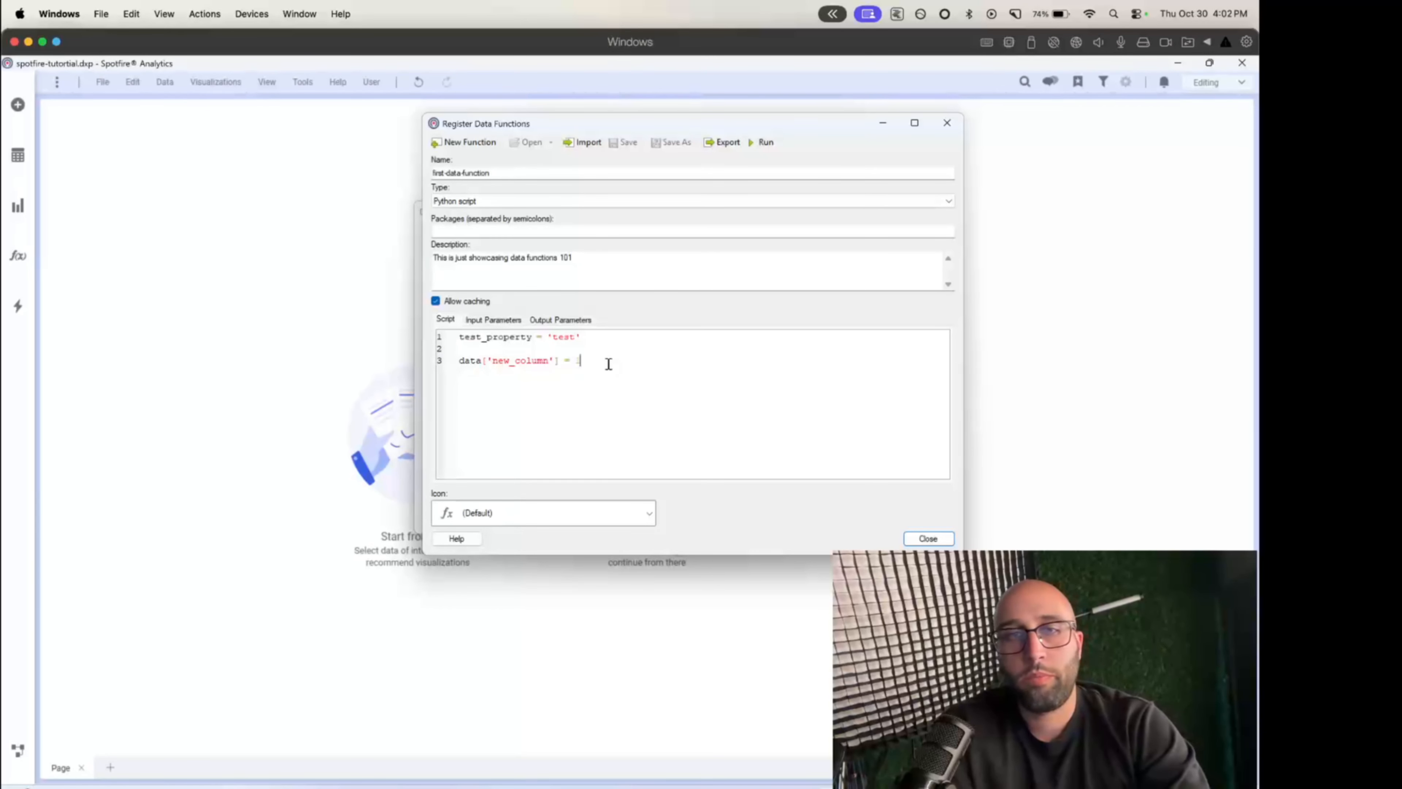
- Check the outputs in the Arc whiteboard diagram and copy the variable name test_property from the data function's script
click(569, 320)
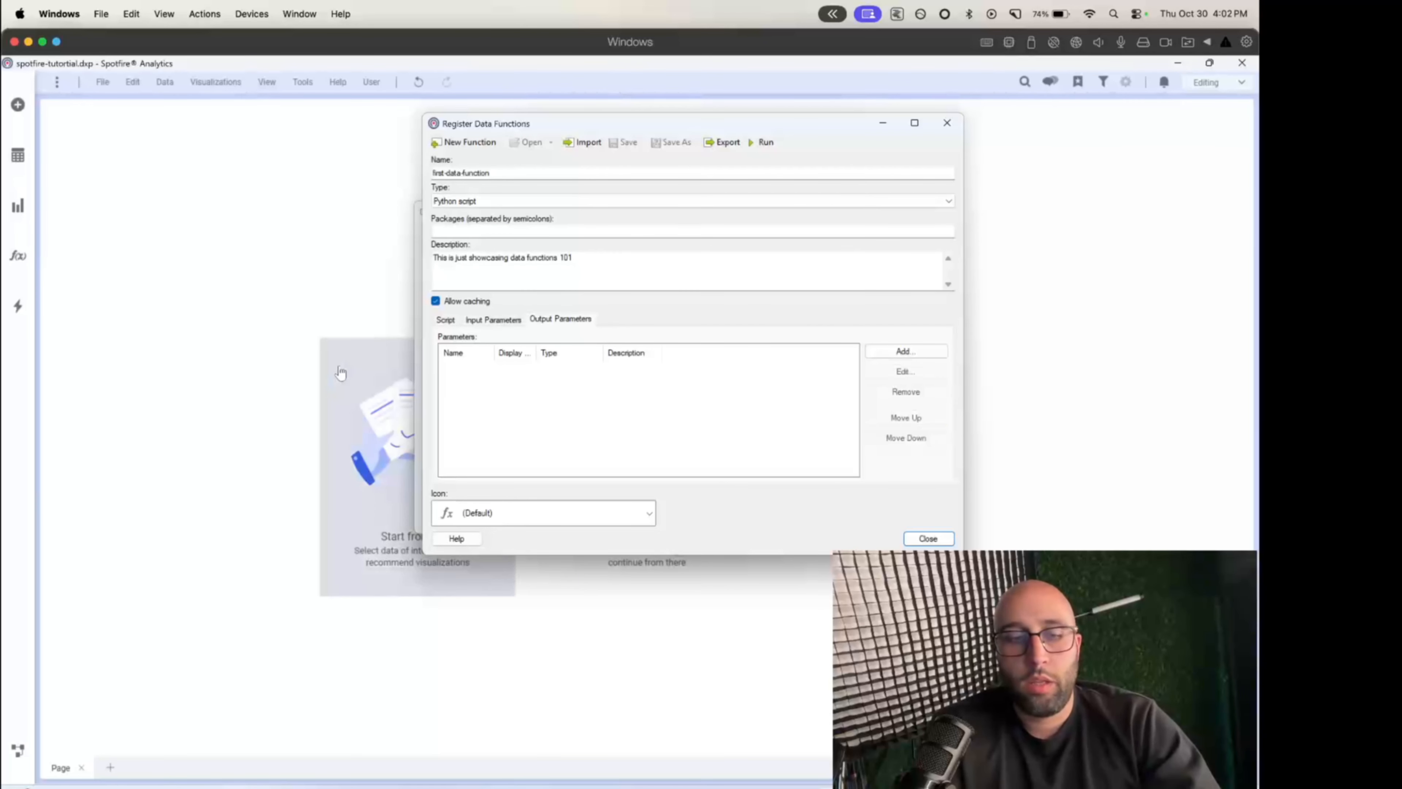
key(ctrl+Left)
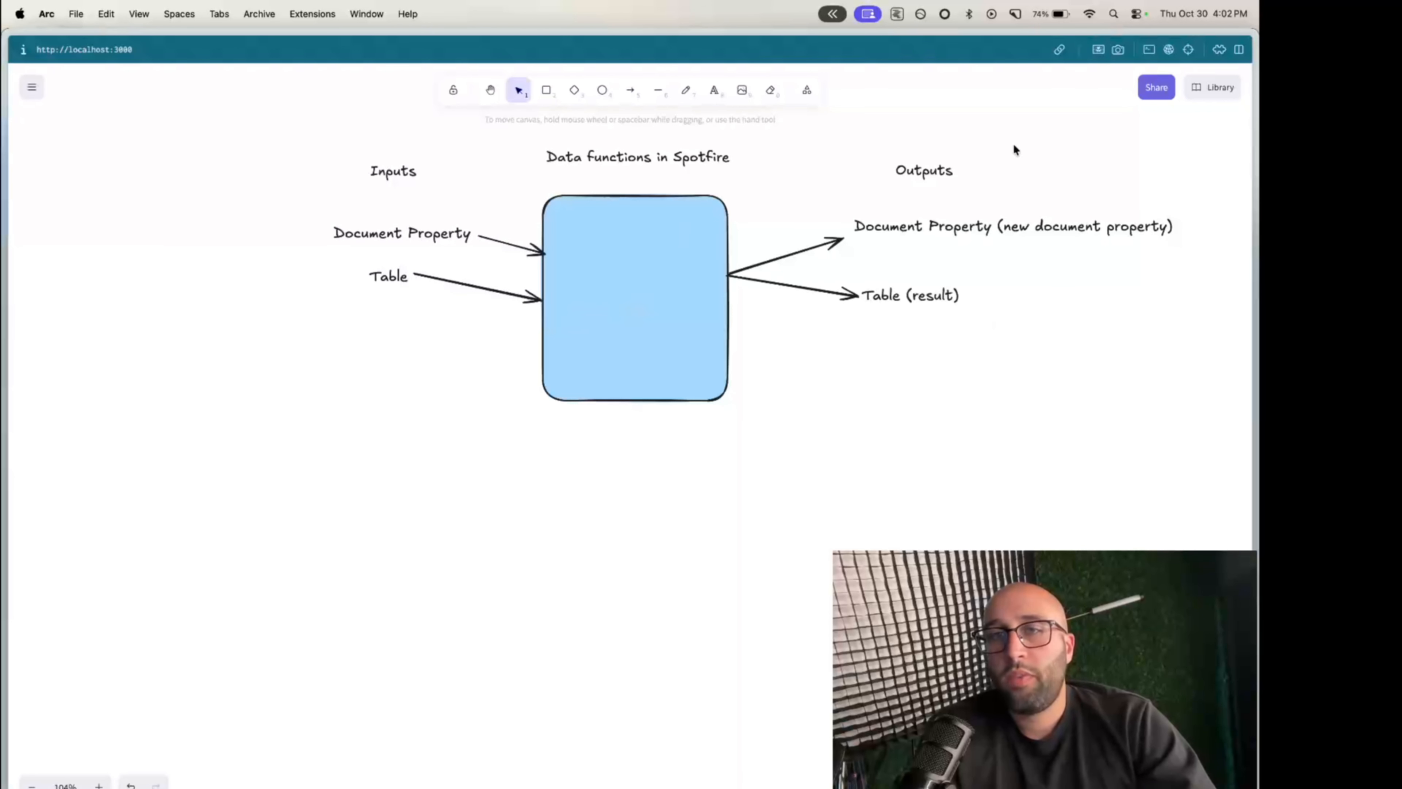
key(ctrl+Right)
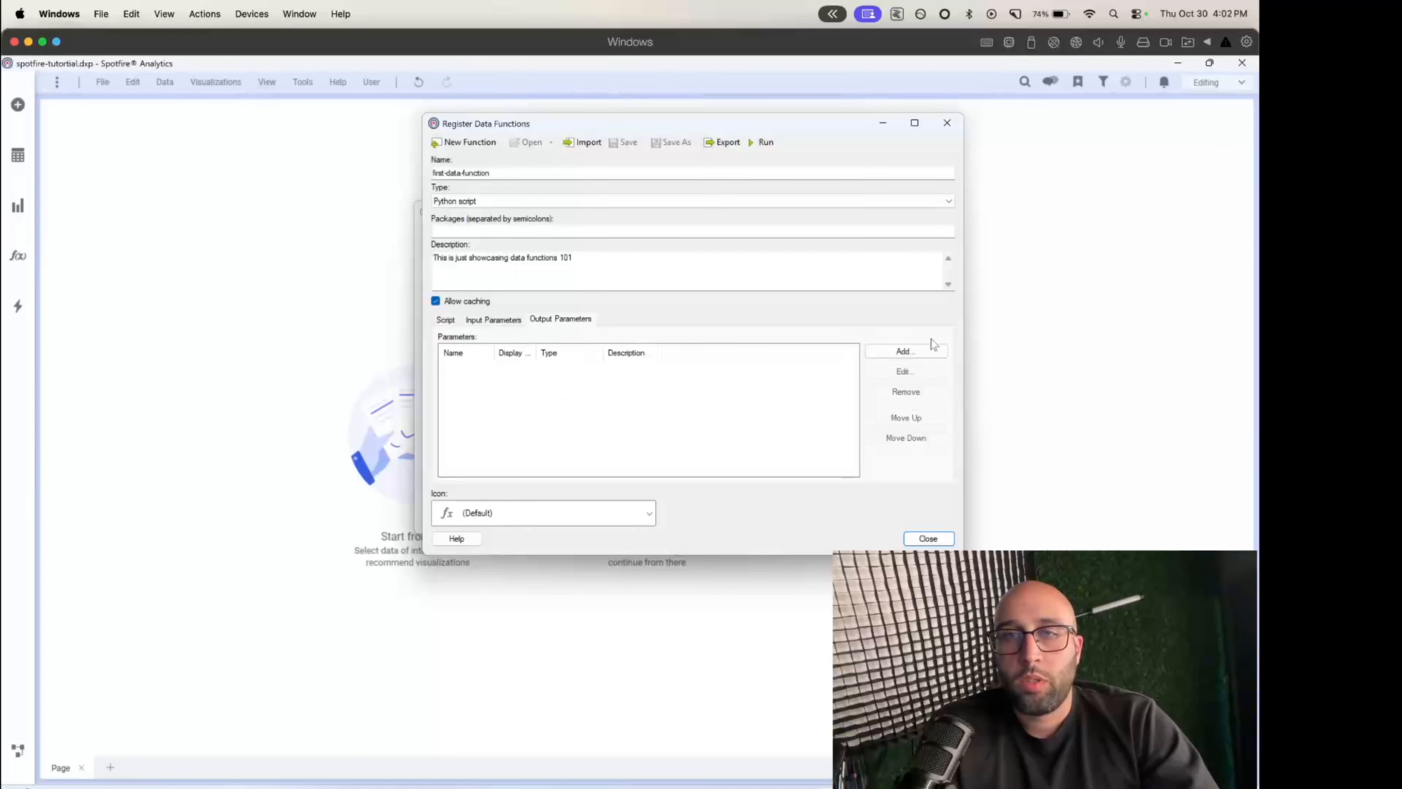
click(445, 319)
double_click(492, 338)
click(572, 349)
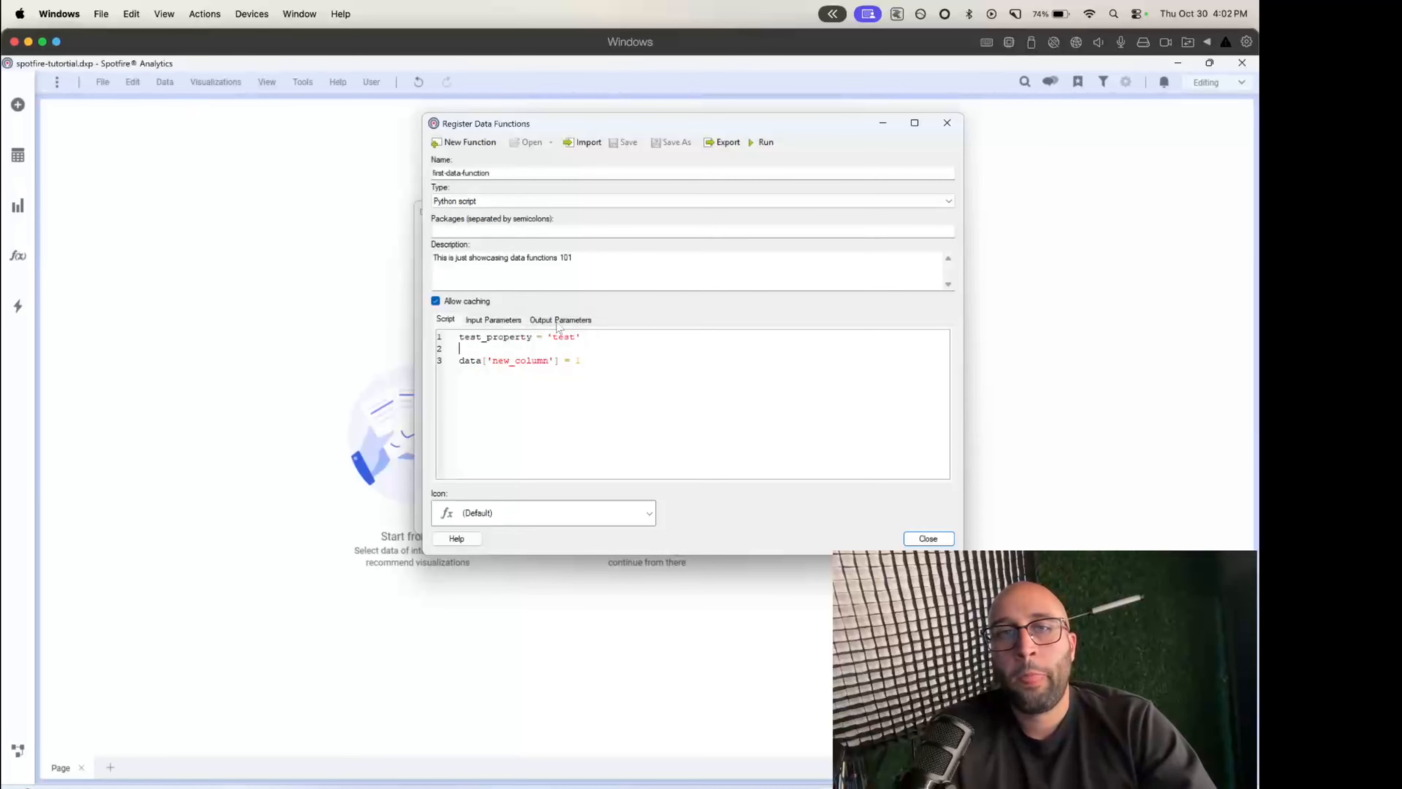
double_click(468, 338)
key(ctrl+c)
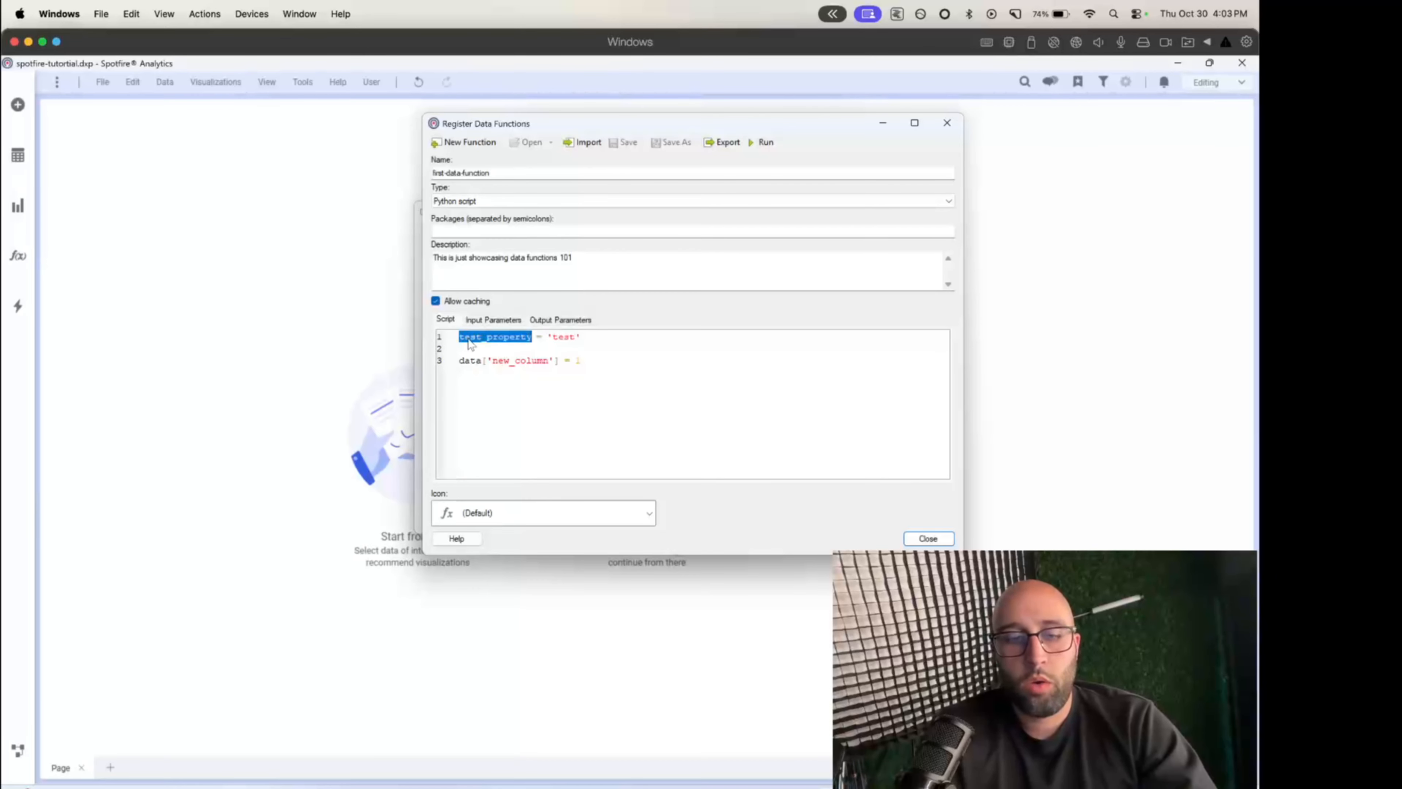
- Add an output parameter of type Value with both result parameter name and display name set to test_property
click(560, 320)
click(905, 351)
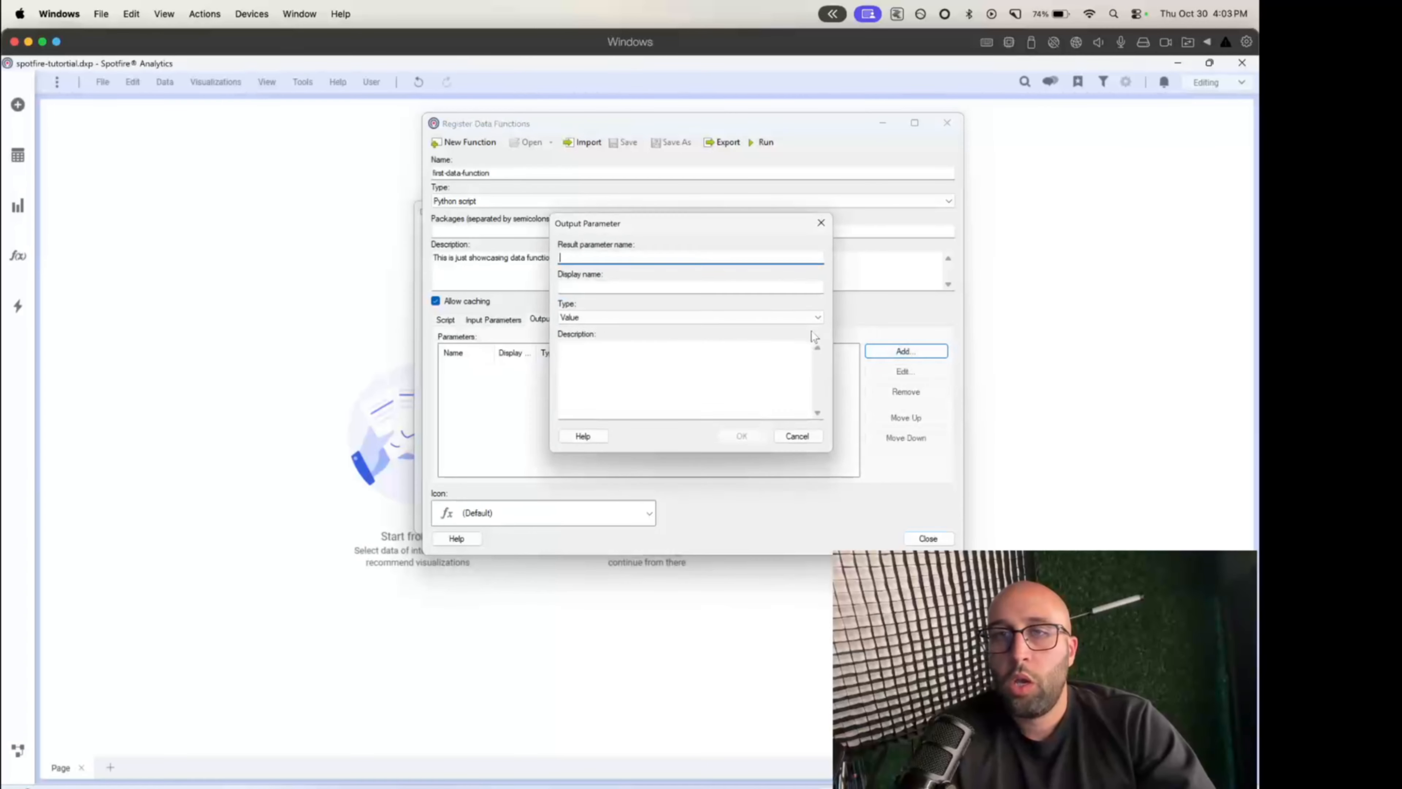
key(ctrl+v)
click(609, 292)
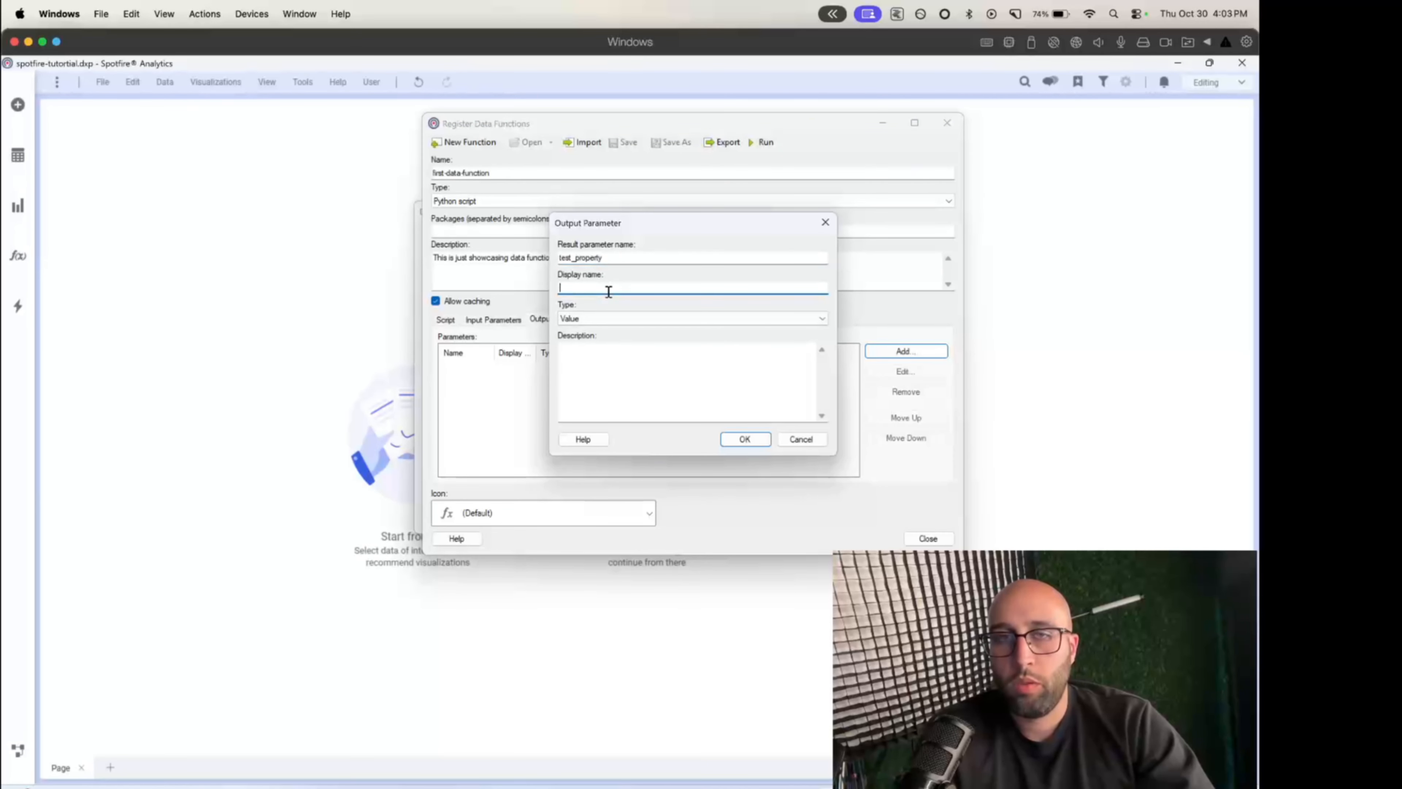
key(ctrl+v)
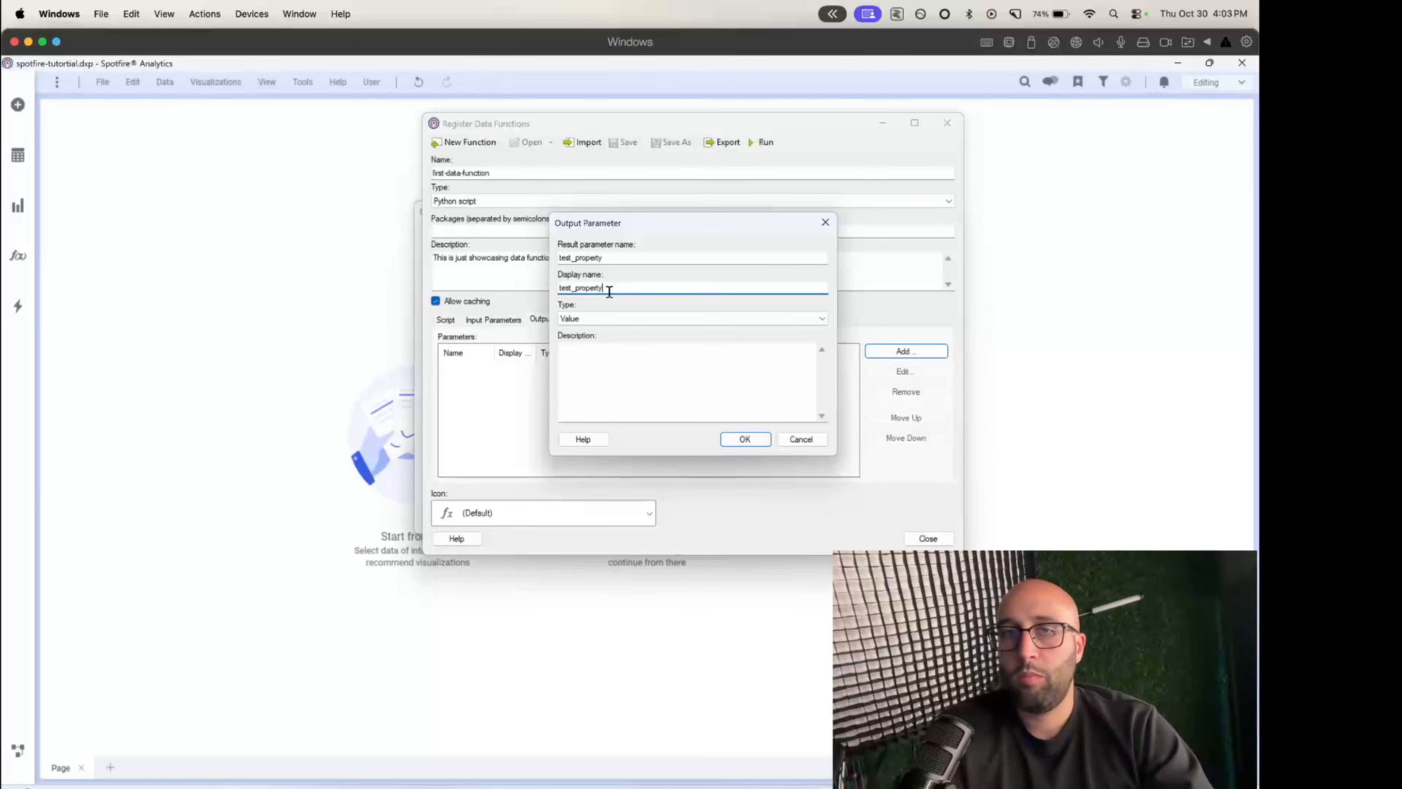
click(609, 318)
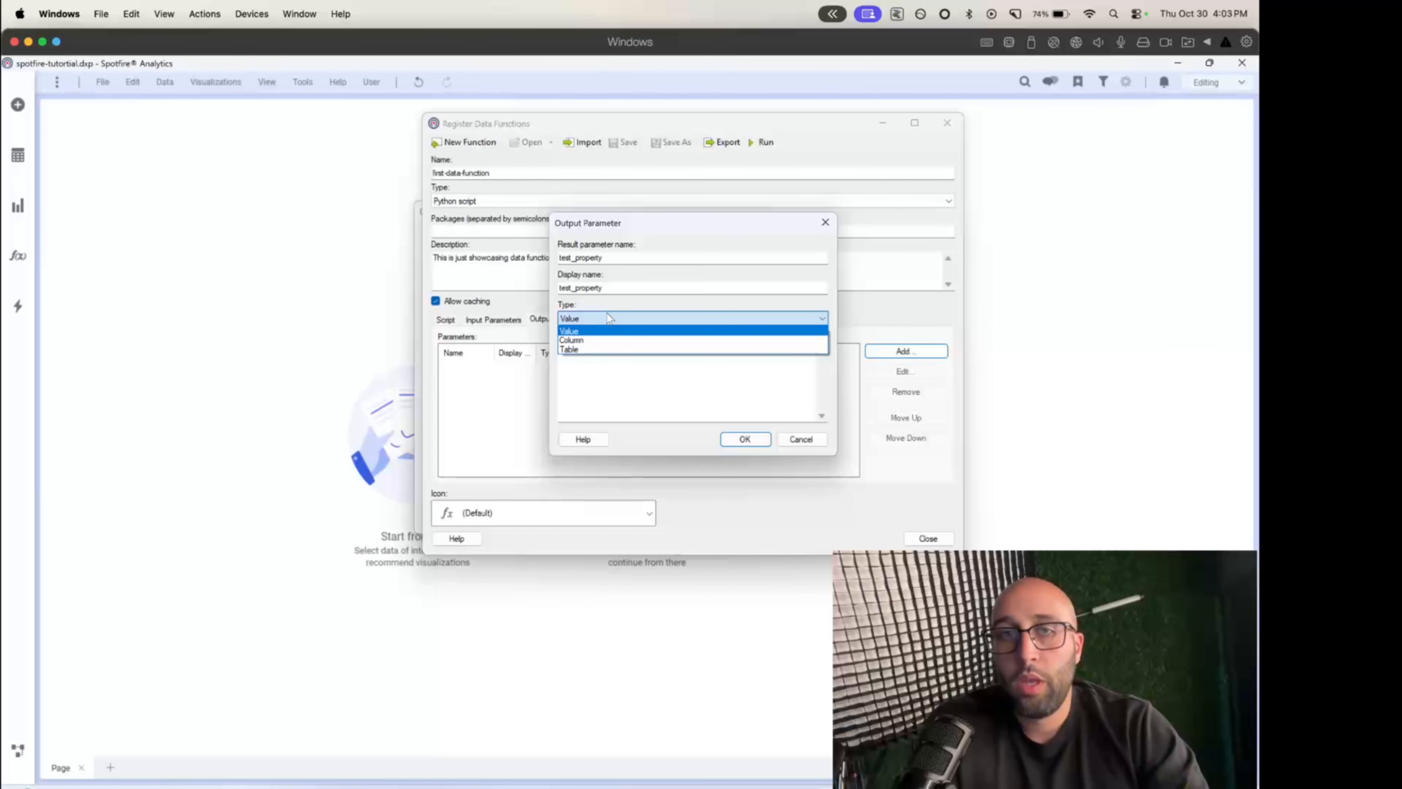
click(604, 332)
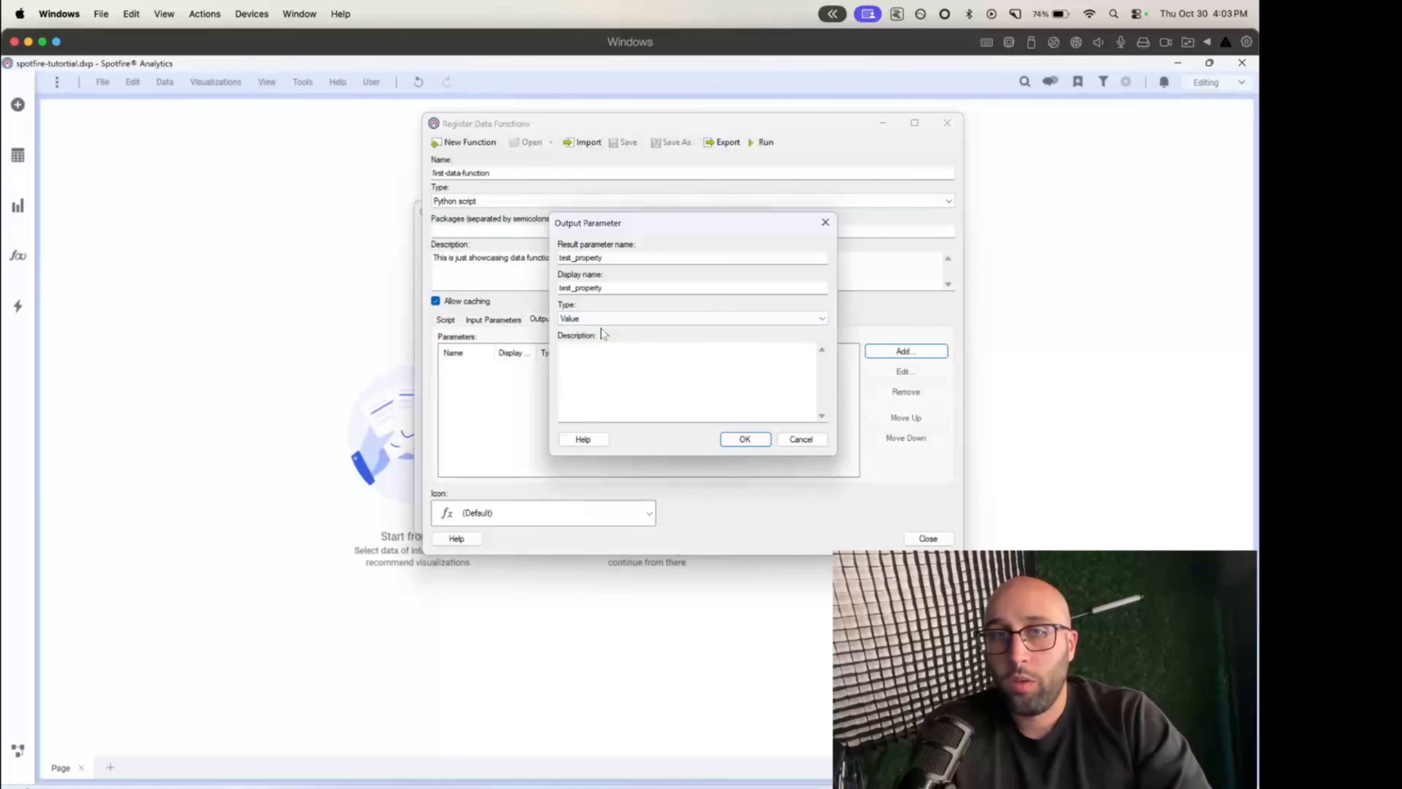
click(743, 439)
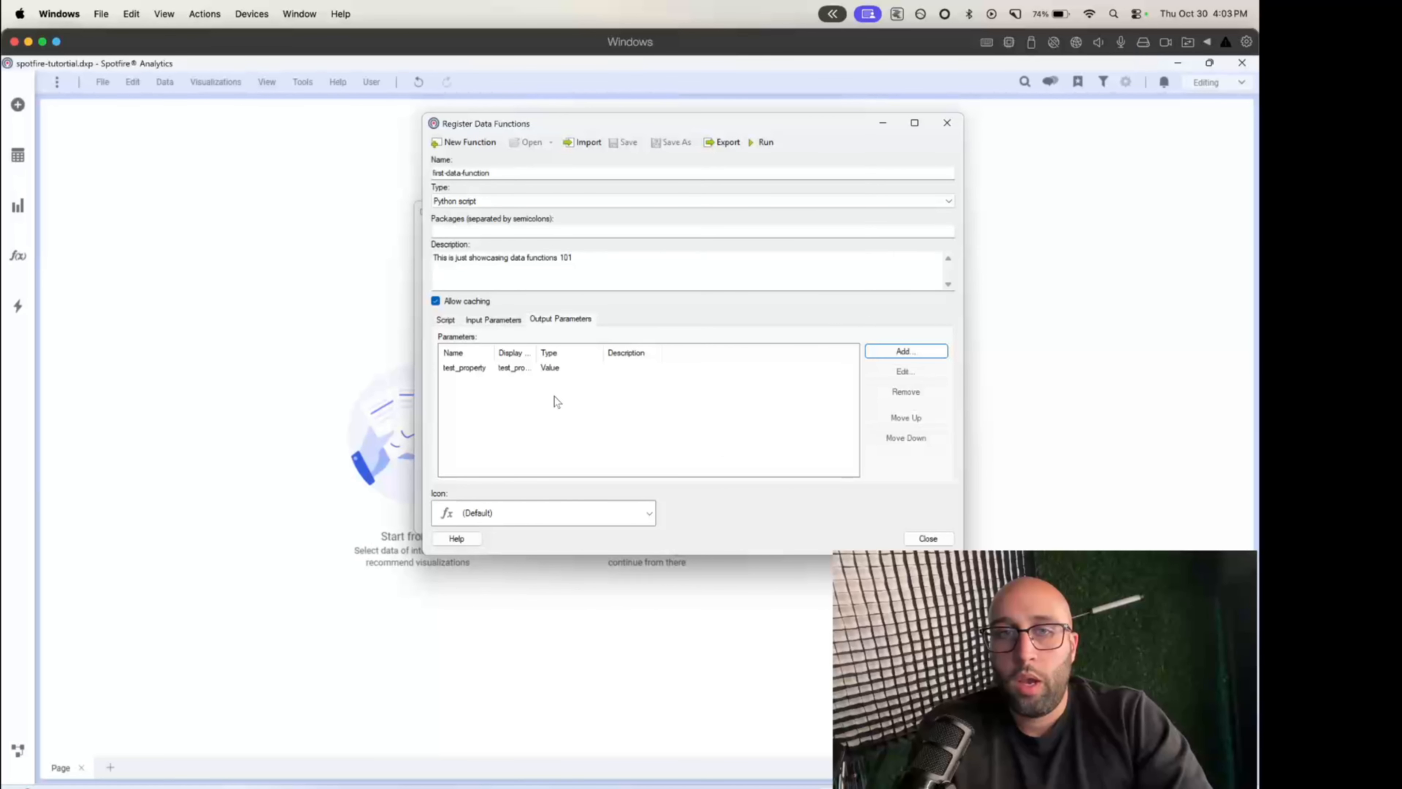
- Widen the Name and Display Name columns in the output parameter list and select the test_property row
drag(527, 354, 586, 354)
drag(497, 353, 531, 354)
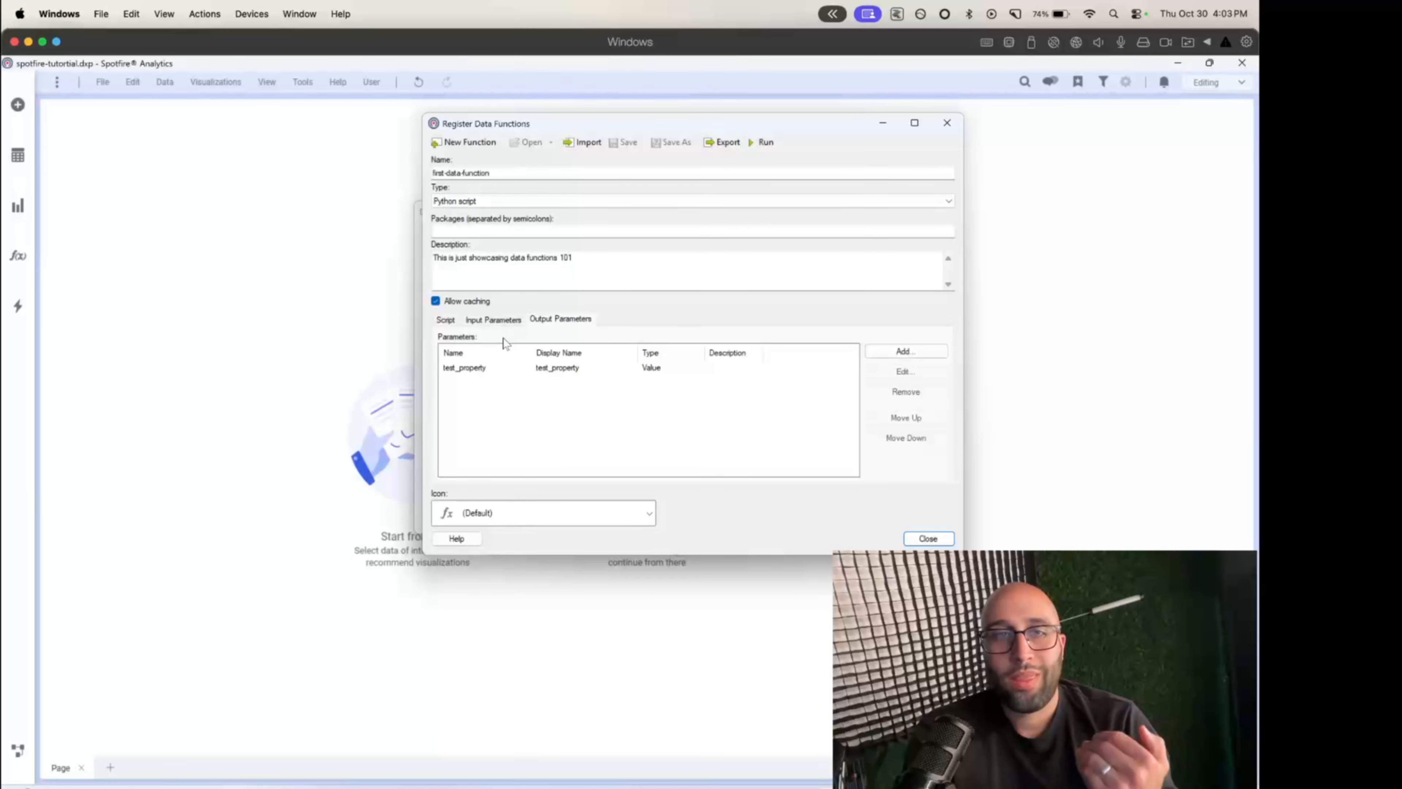
click(507, 371)
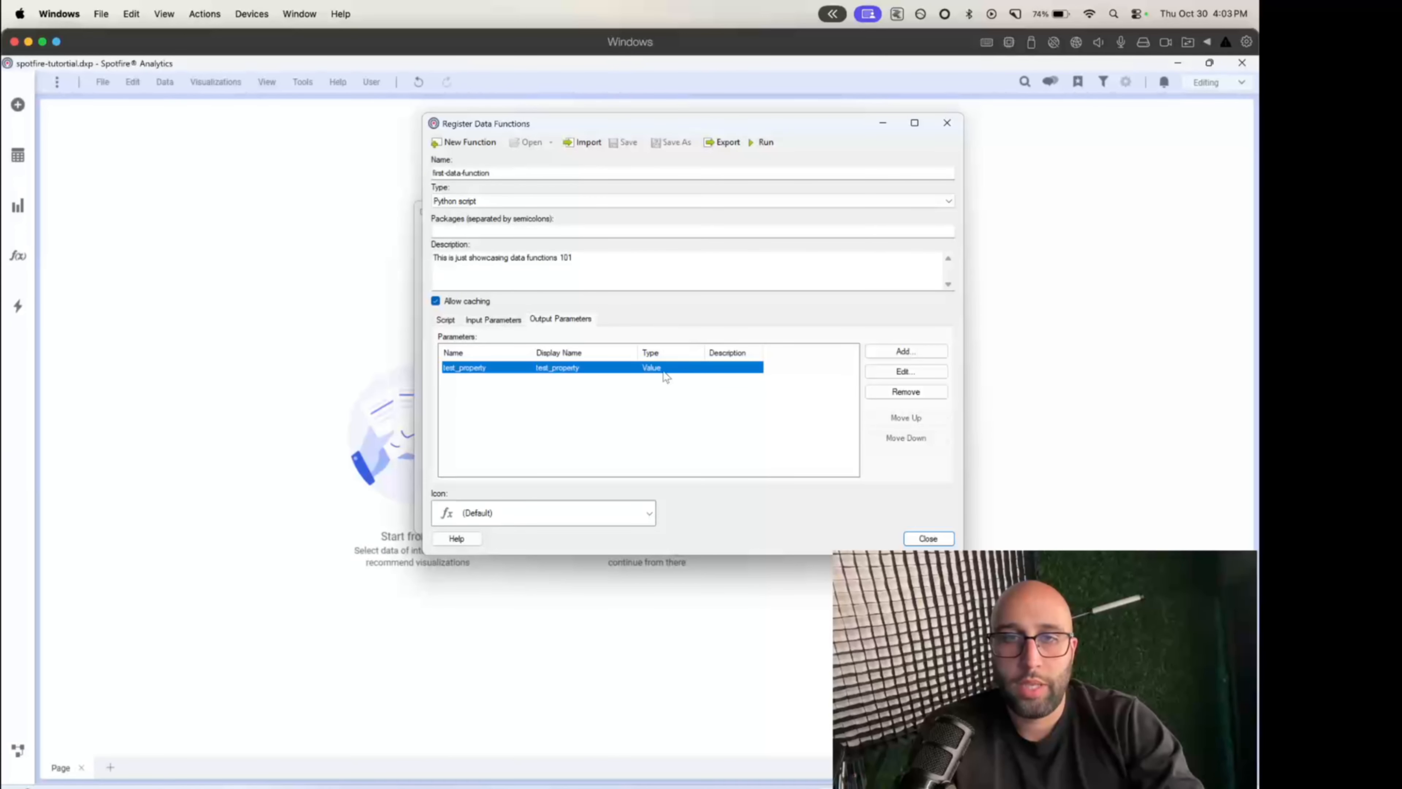
- Add a second output parameter of type Table with both result parameter name and display name set to data
click(890, 351)
text(data)
key(Tab)
click(577, 319)
click(579, 337)
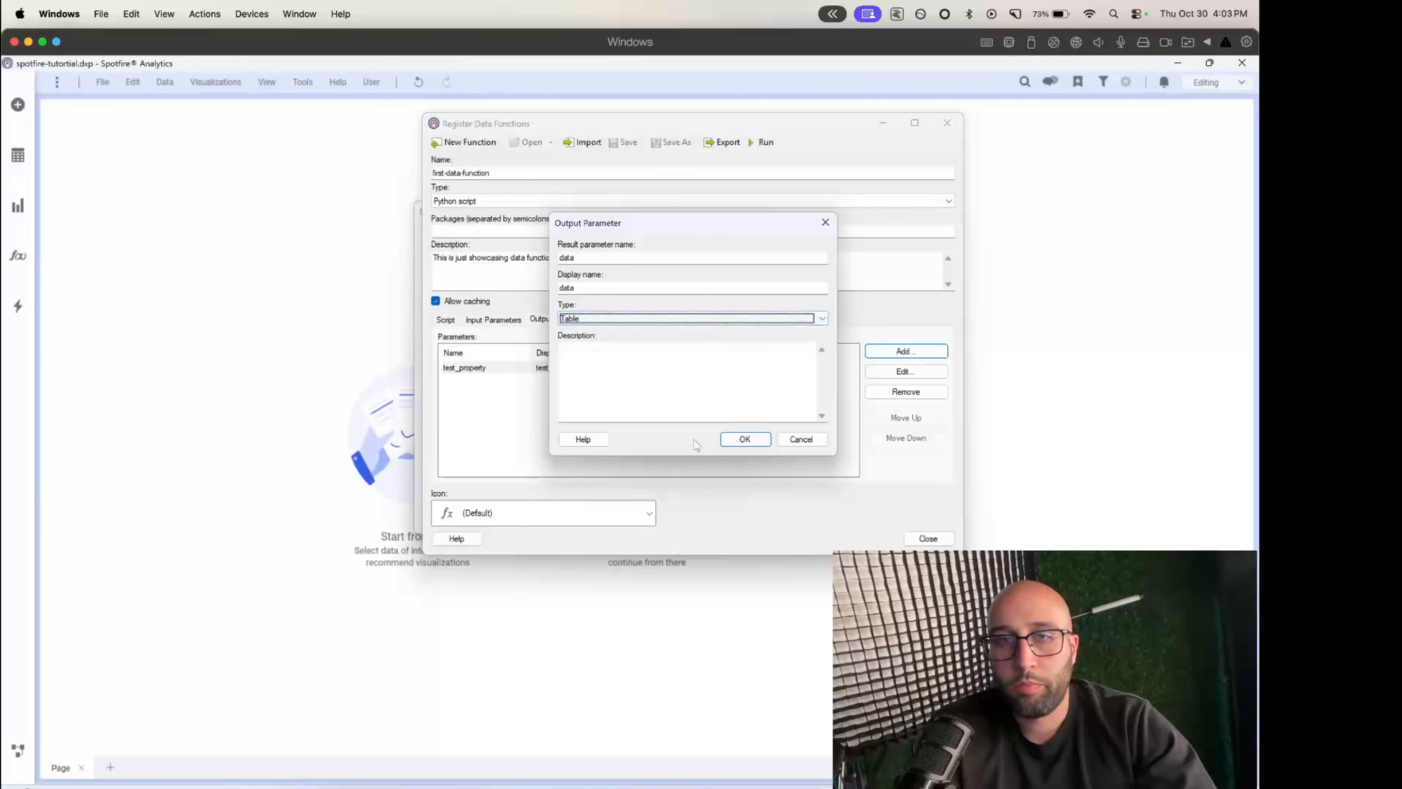
click(745, 439)
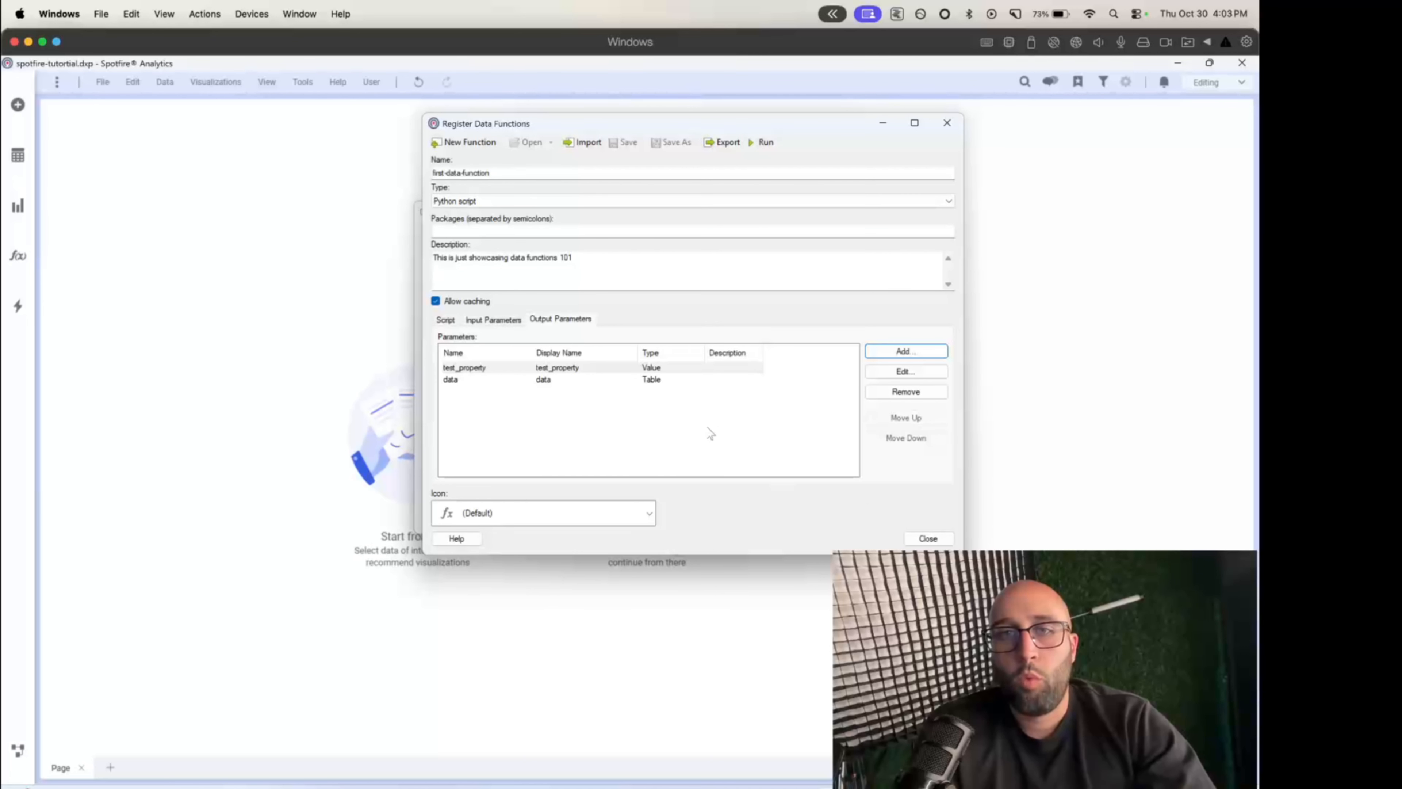
- Review the test_property and data lines of the script against the registered input and output parameters
click(440, 321)
drag(604, 340, 440, 334)
click(621, 343)
drag(621, 343, 446, 335)
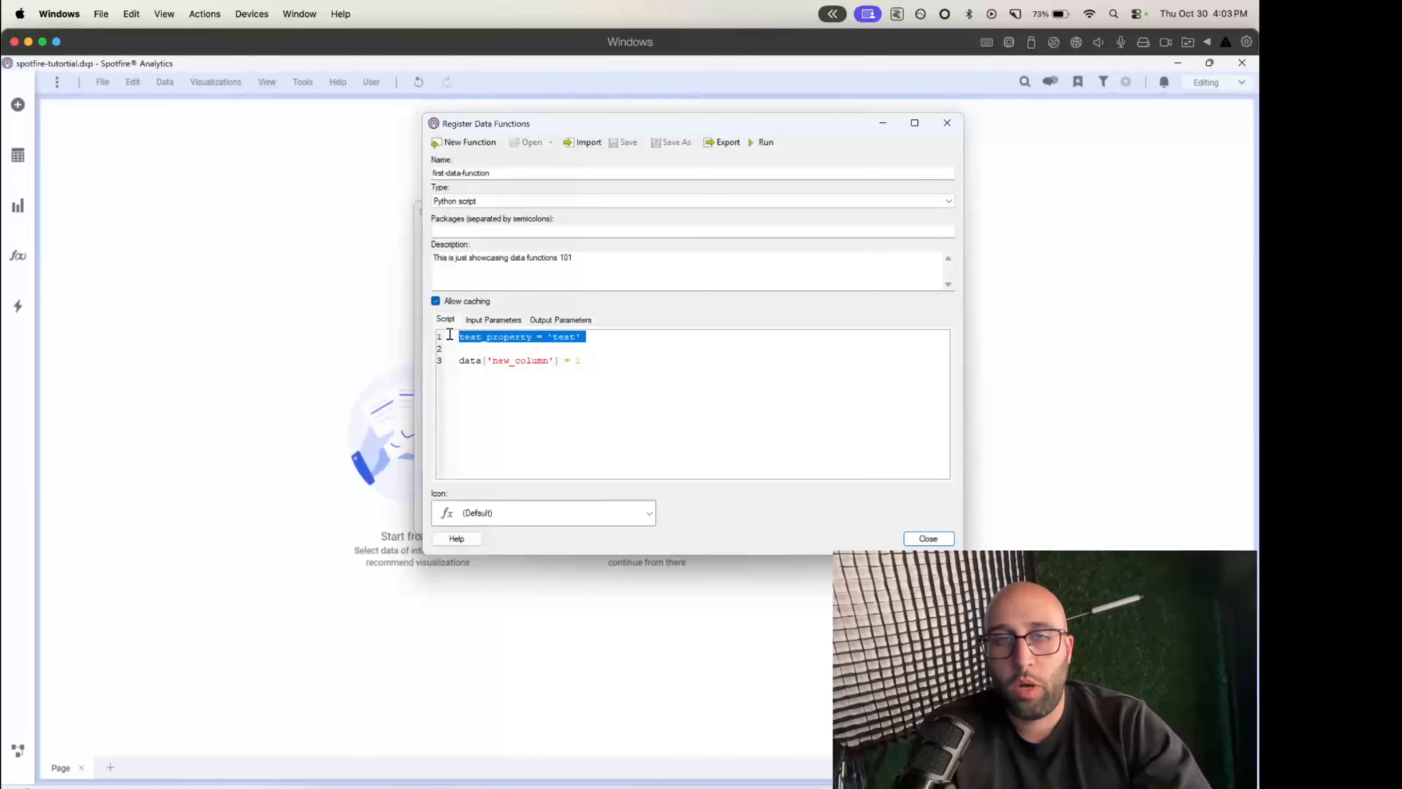
click(616, 368)
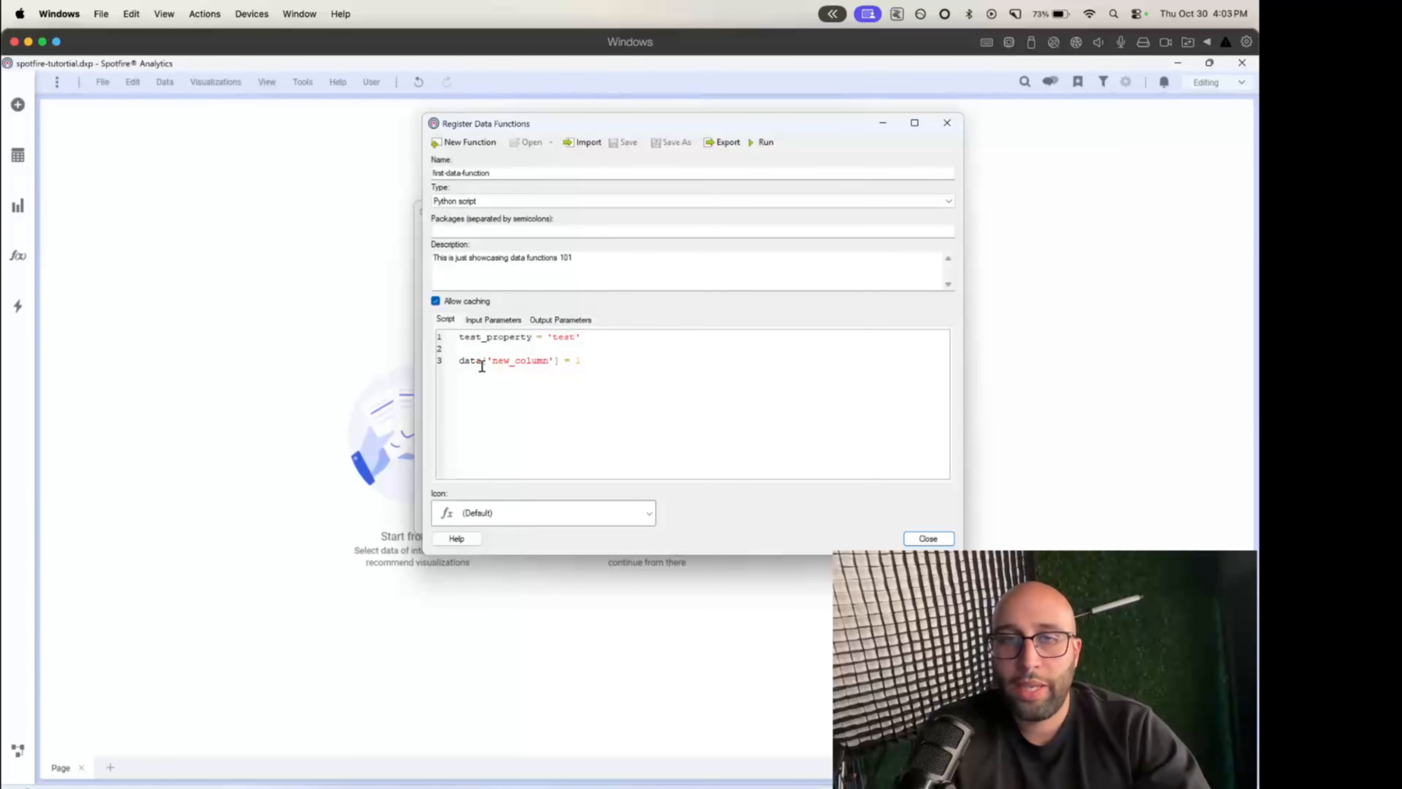
click(493, 320)
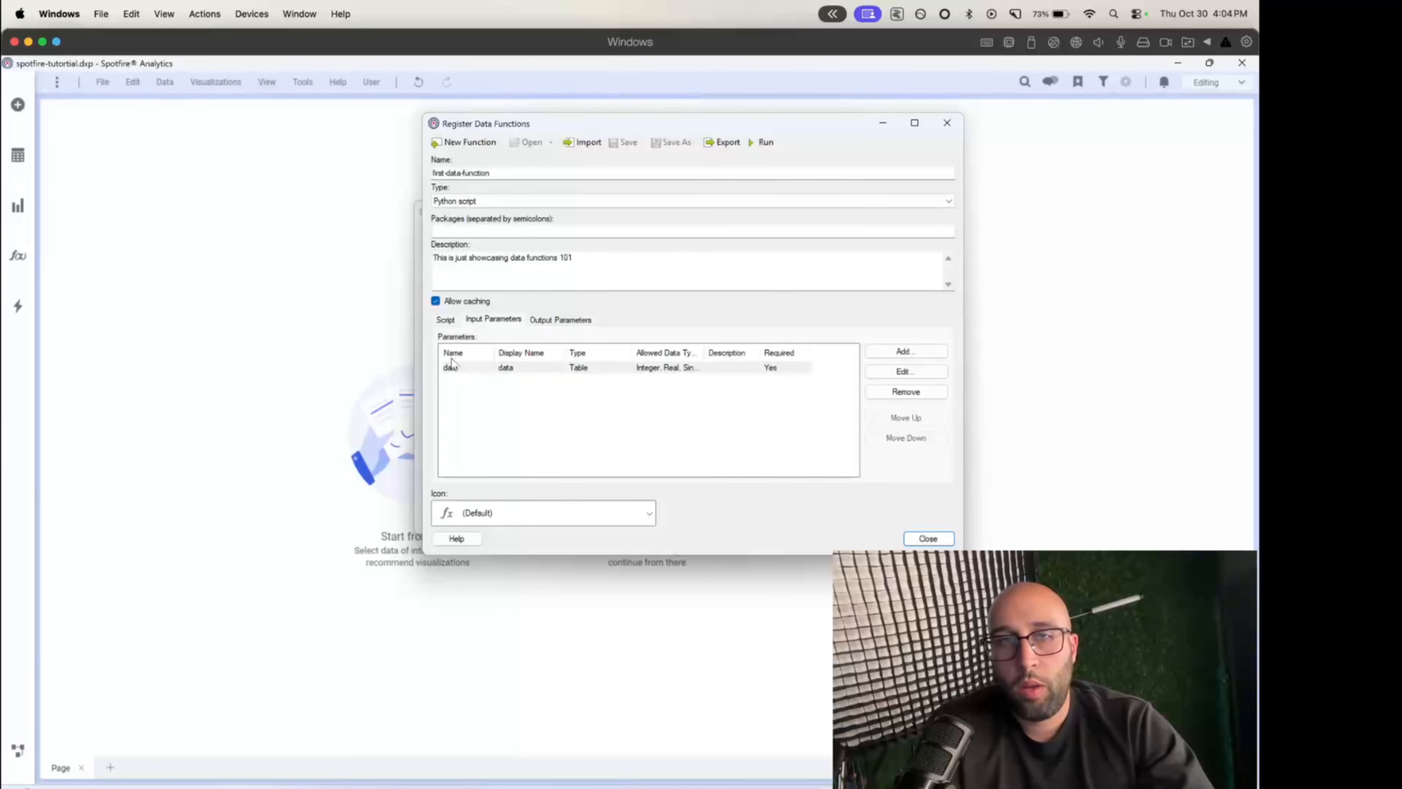
click(472, 369)
click(555, 321)
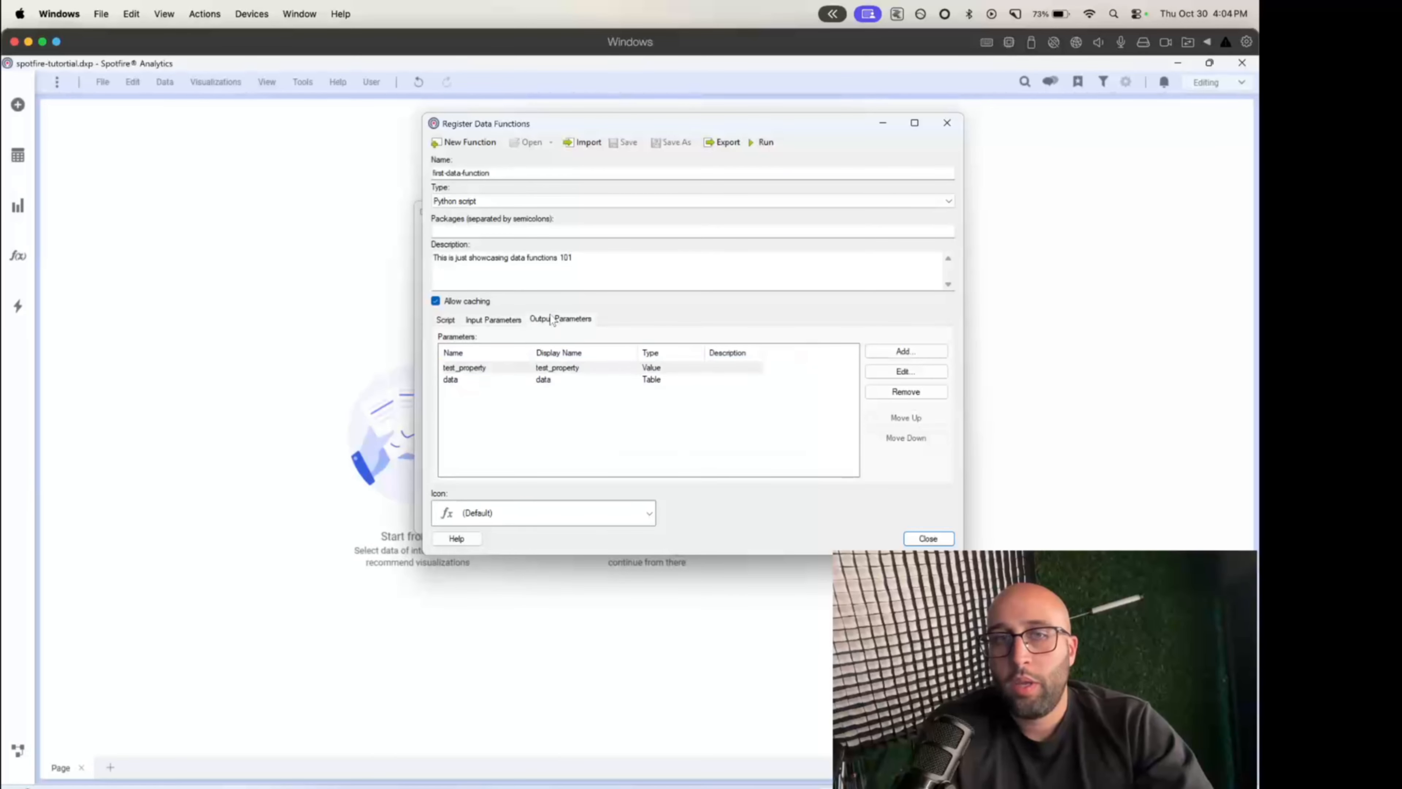
click(475, 368)
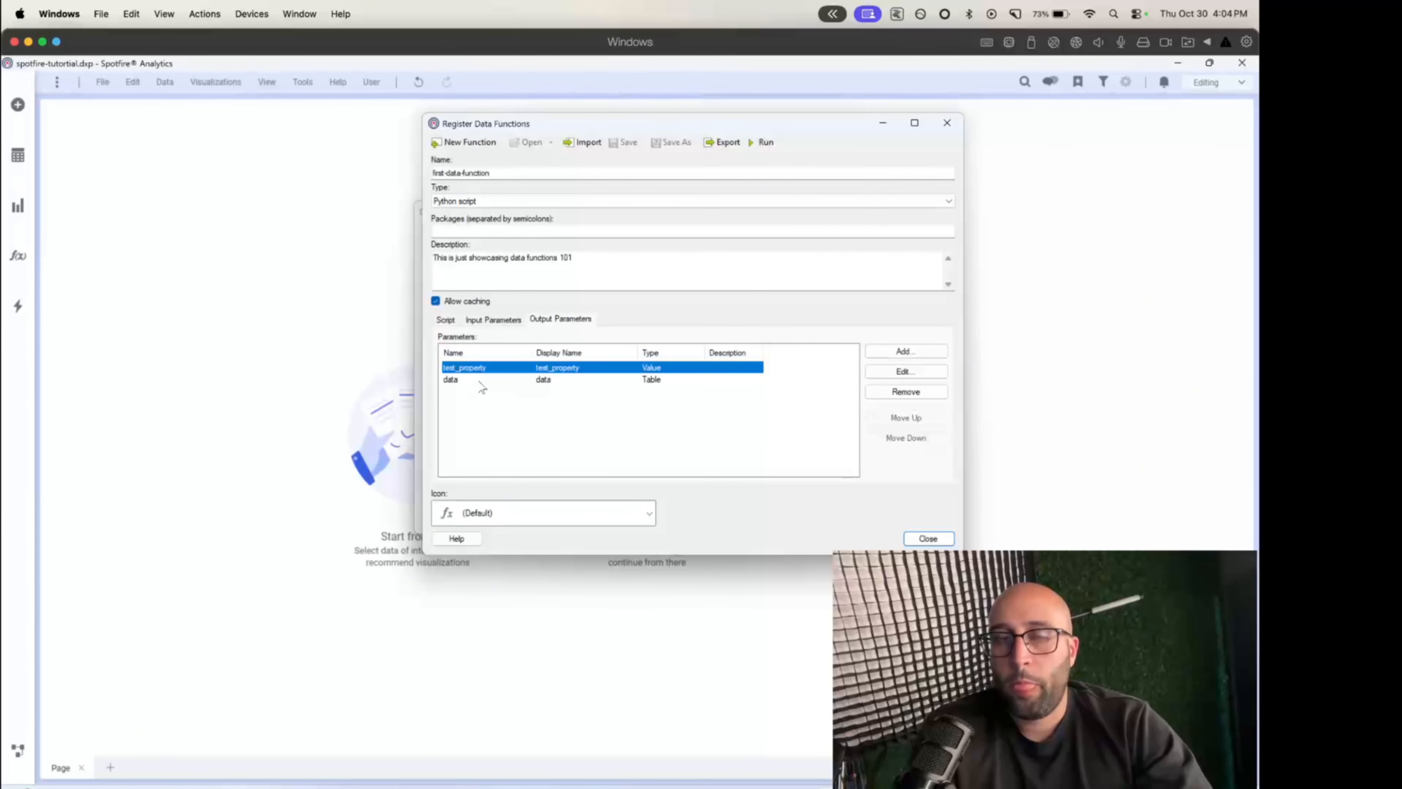
click(482, 381)
click(487, 417)
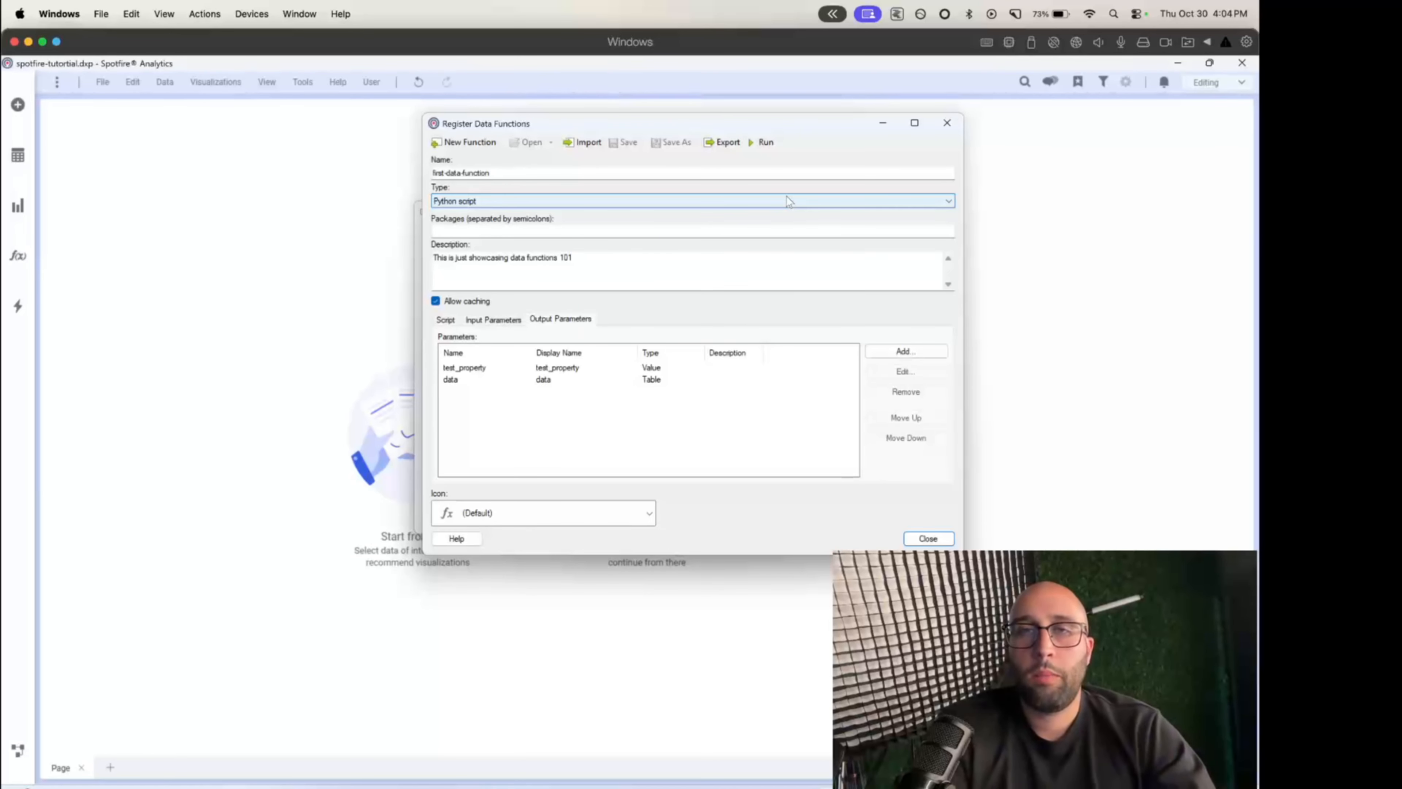
- Run the data function and examine its run location options and the handlers offered for its input and output parameters
click(766, 143)
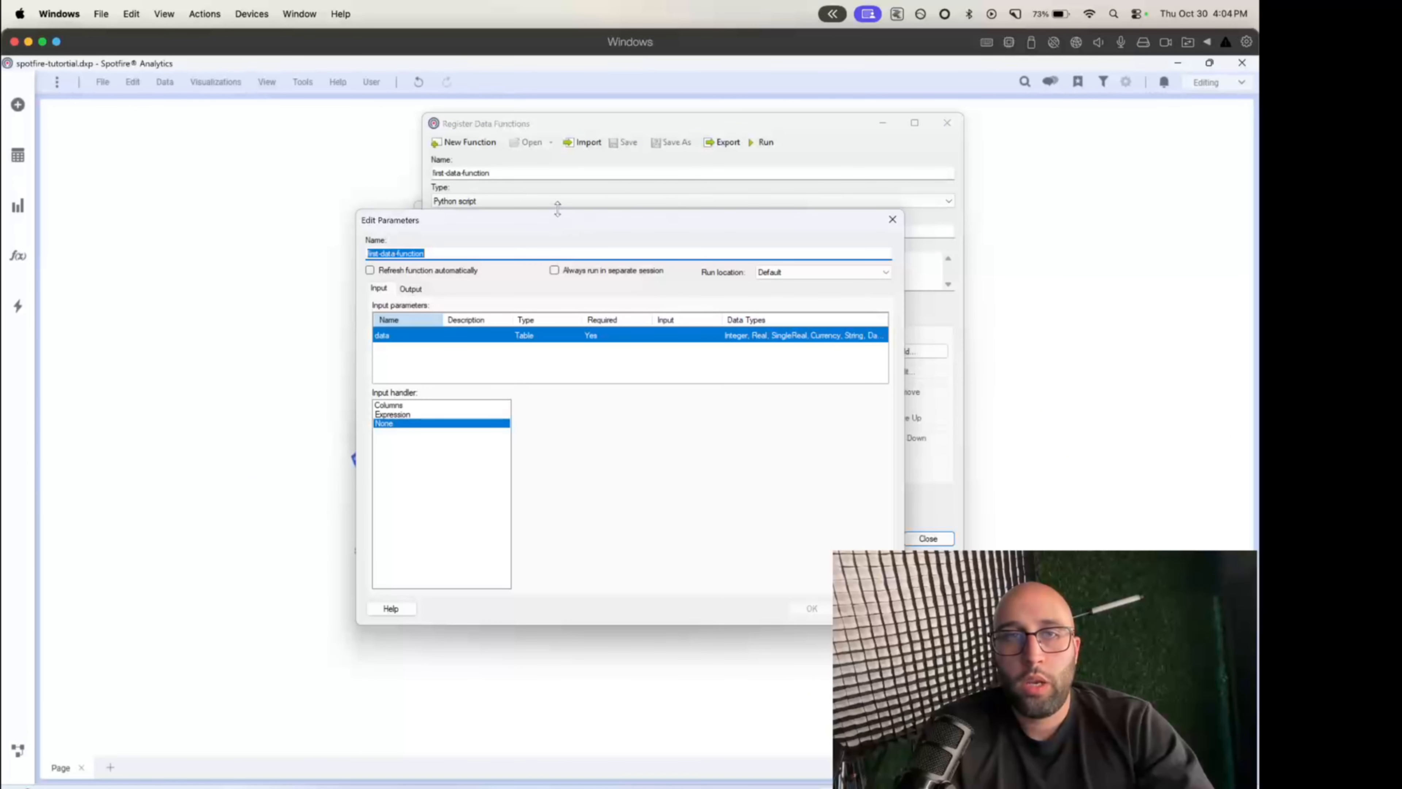
click(467, 224)
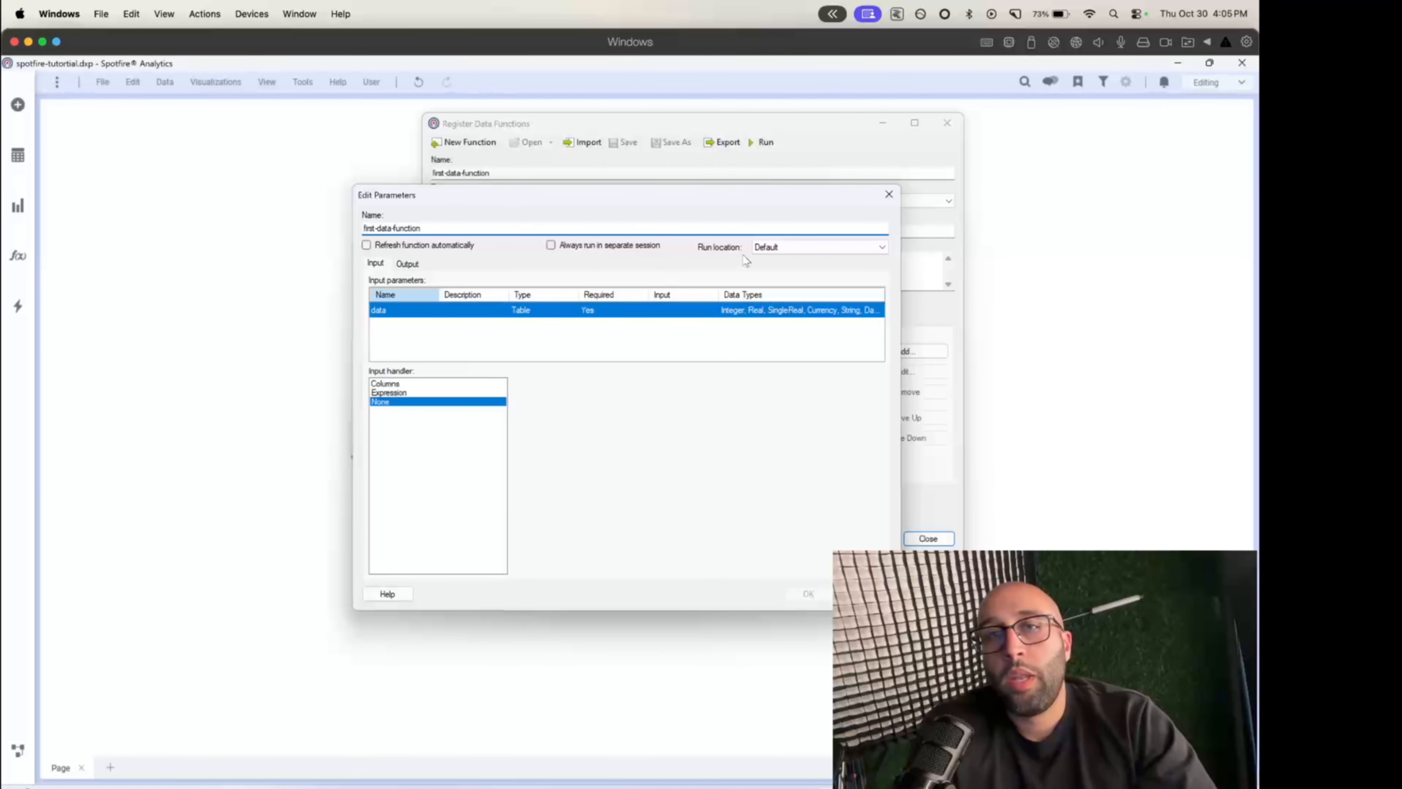
click(764, 252)
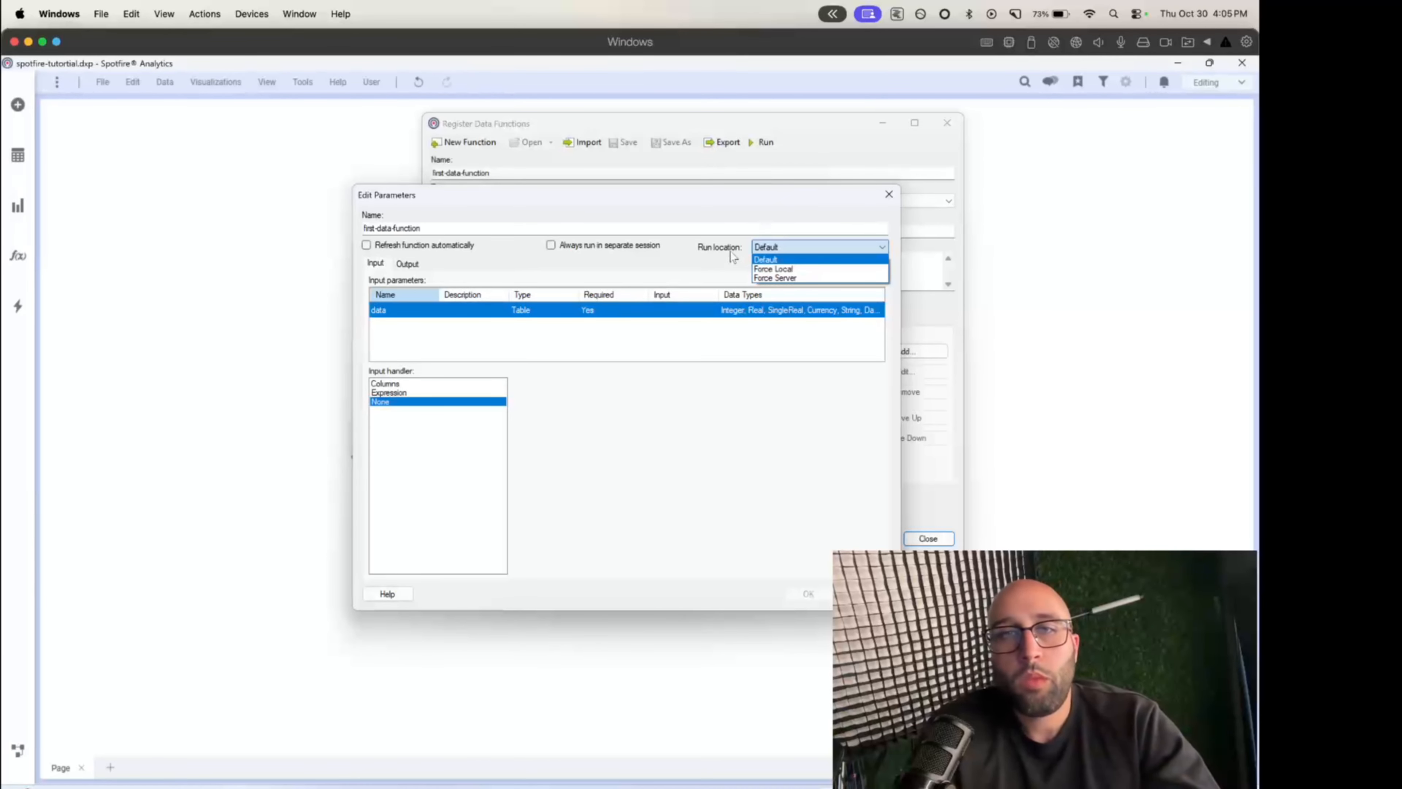
click(675, 268)
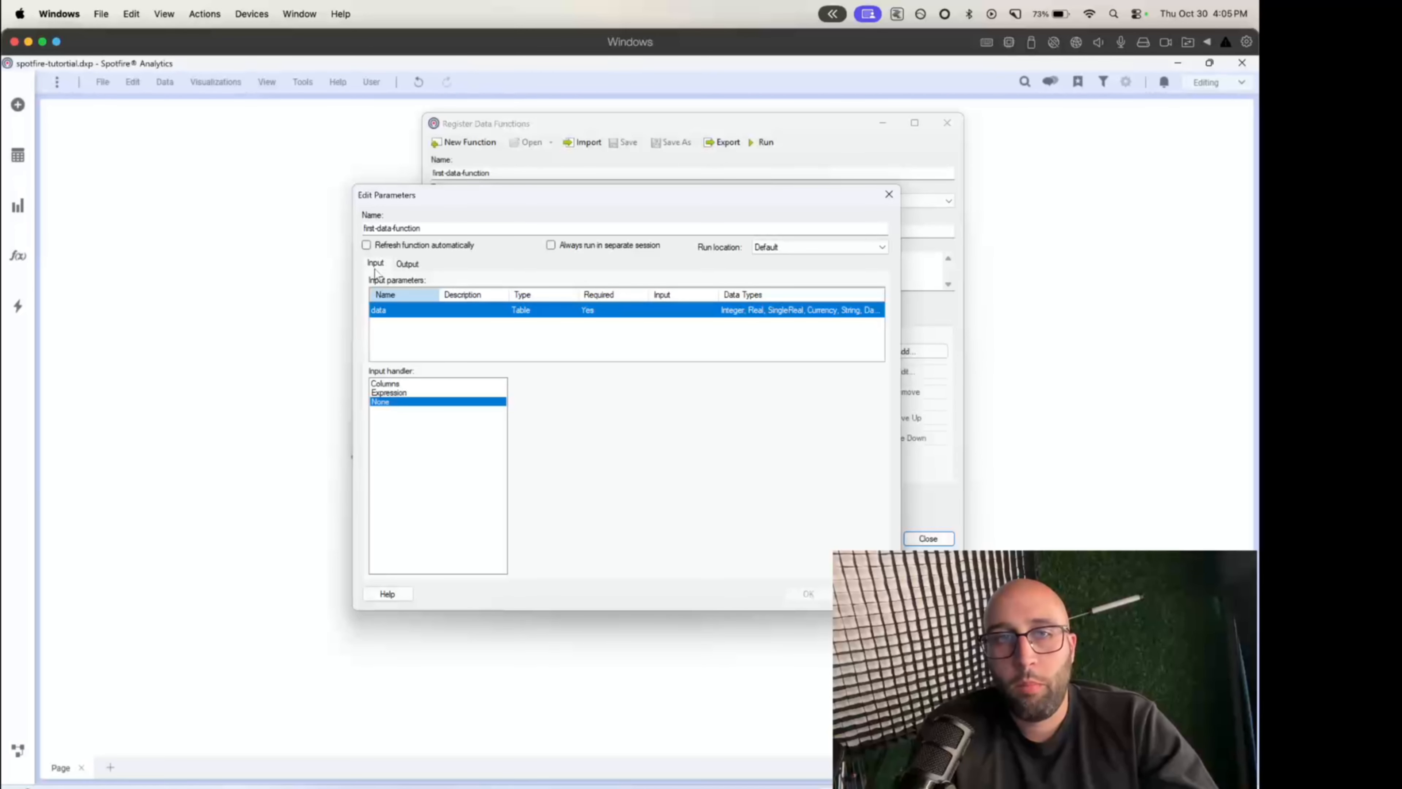
click(406, 264)
click(377, 263)
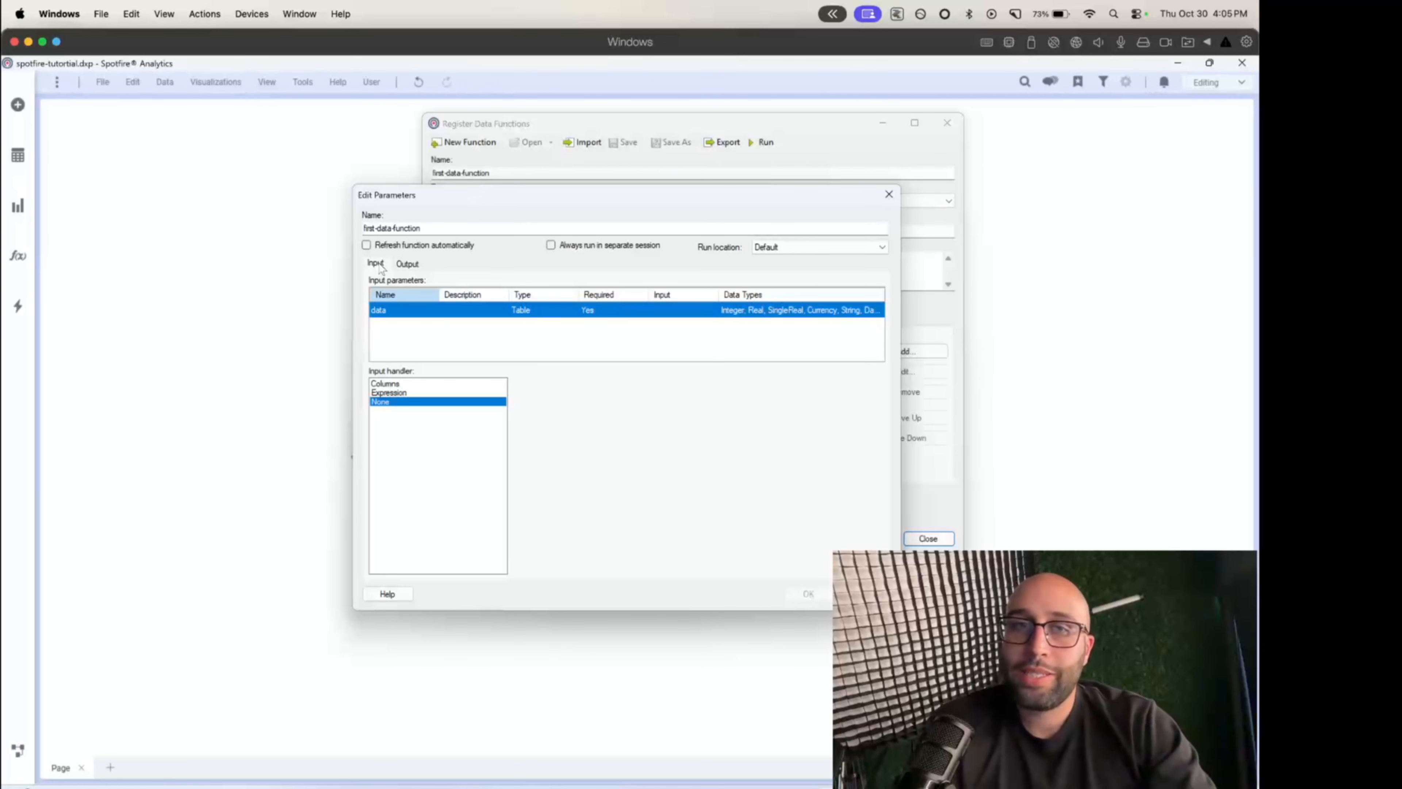
click(407, 264)
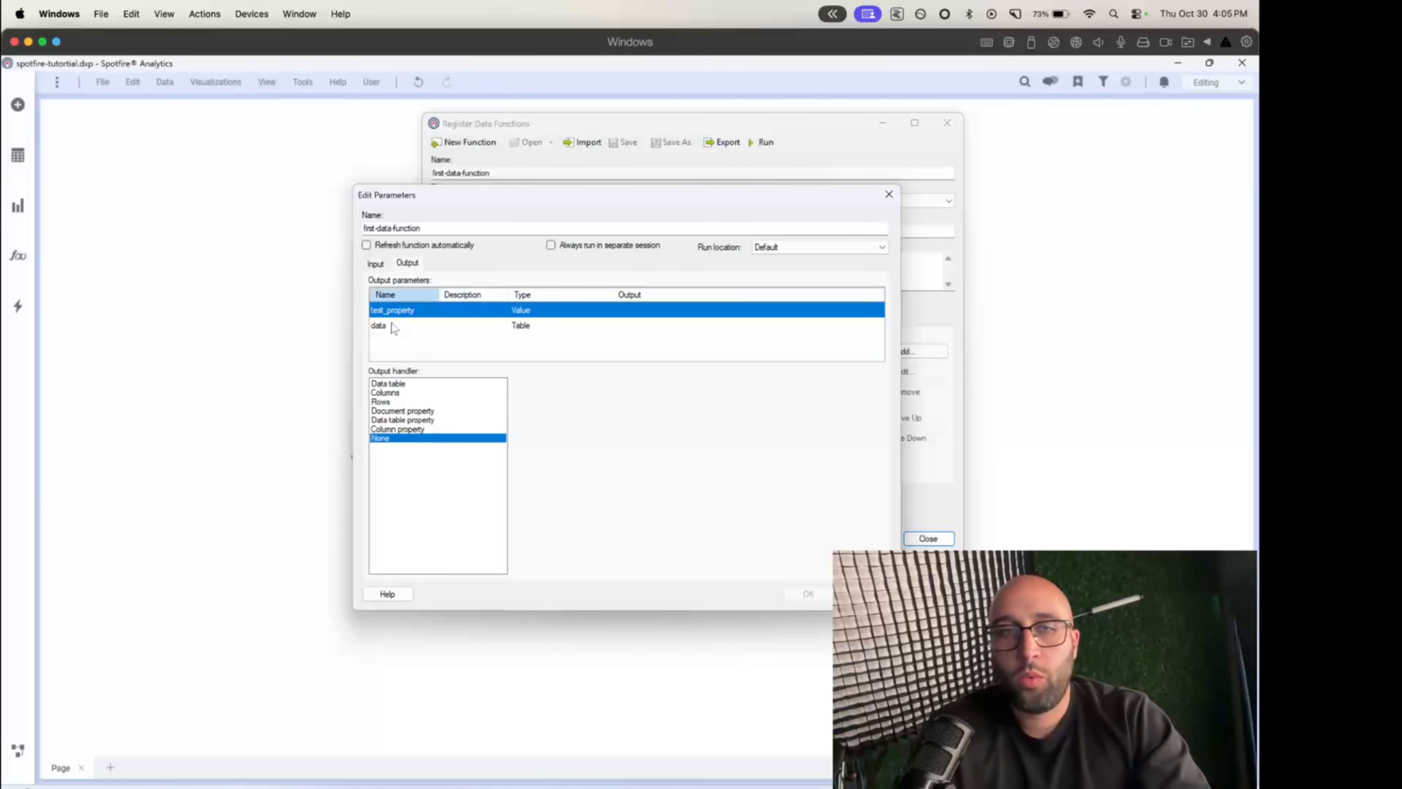
click(375, 264)
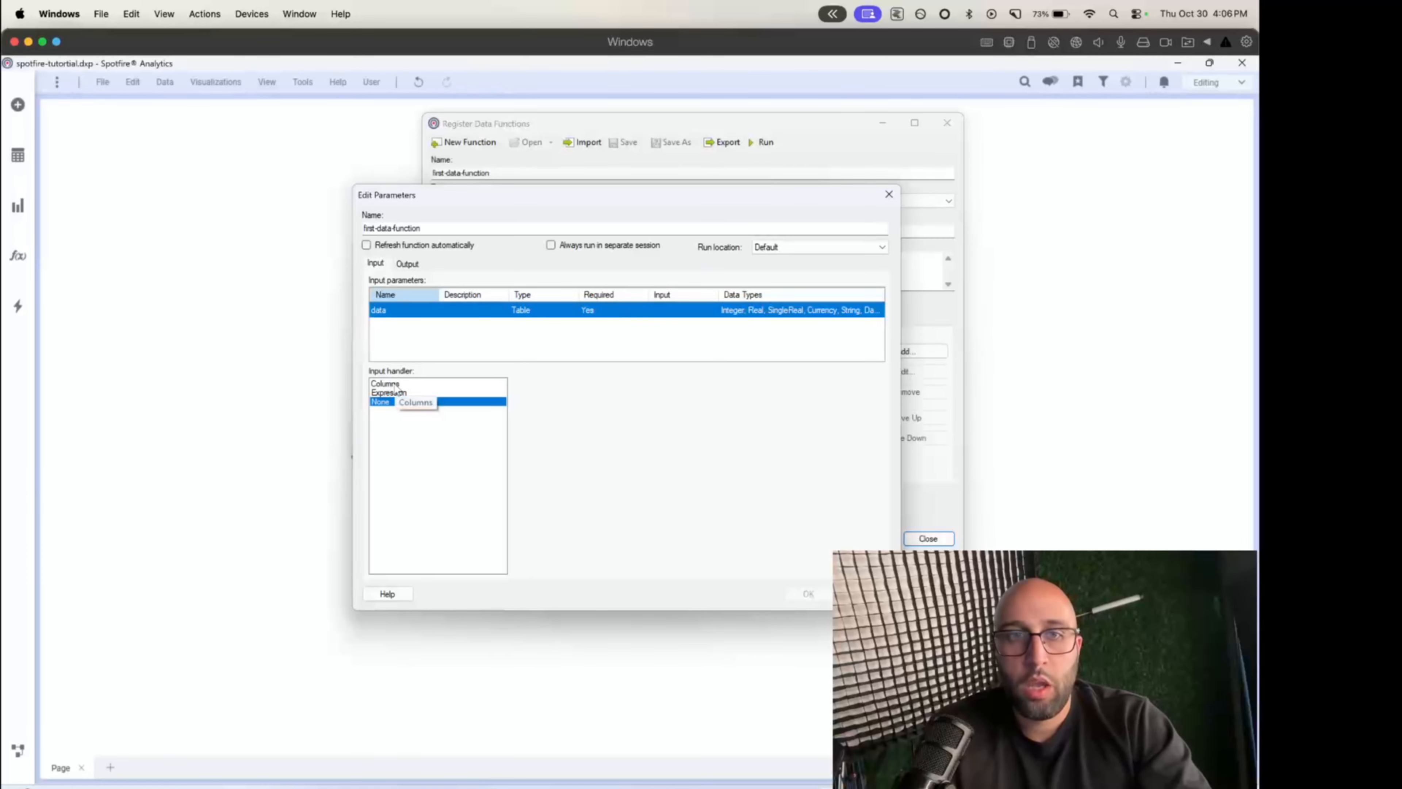
- Map the data input parameter with the Columns handler to all columns of the data table named data, from date to segment_id
click(396, 384)
click(566, 387)
click(561, 398)
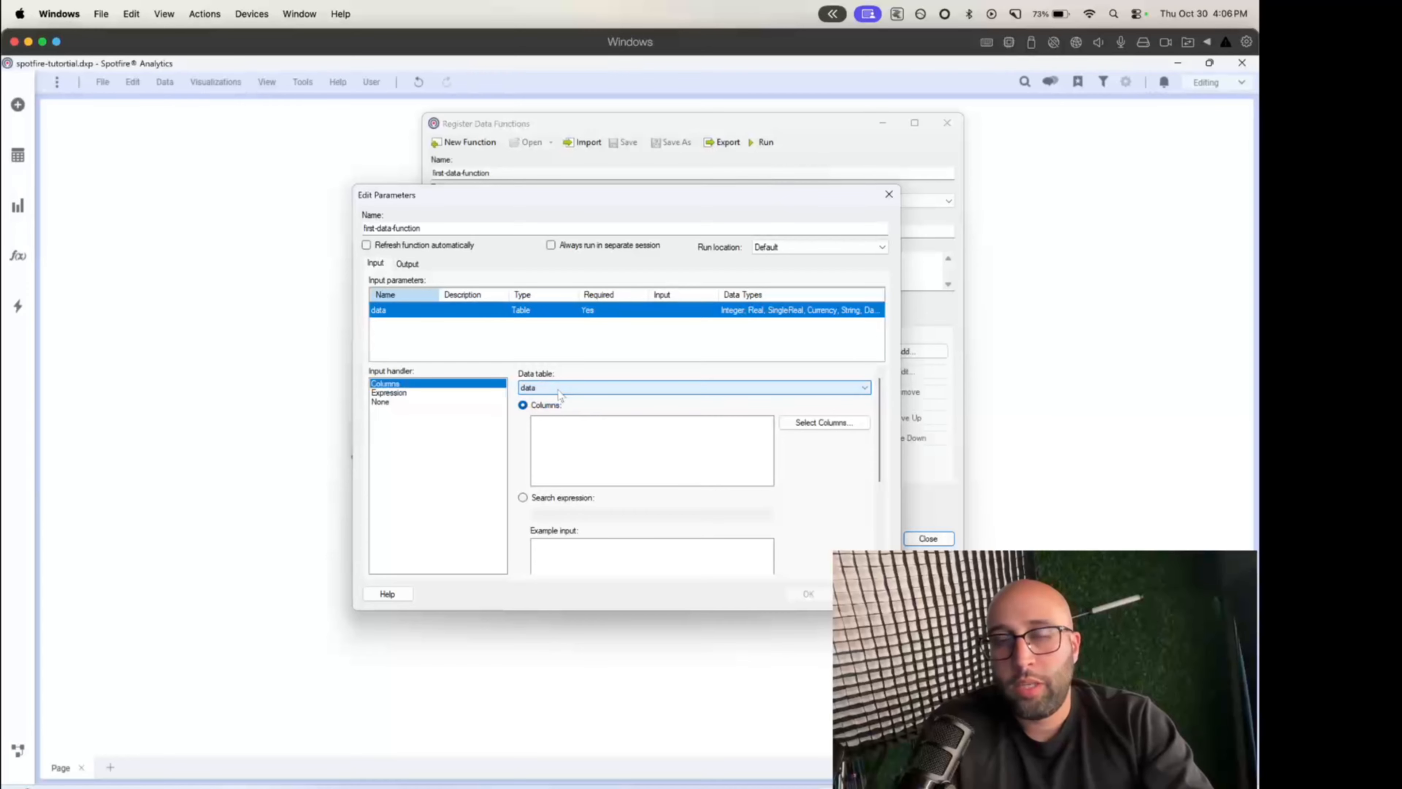
click(790, 425)
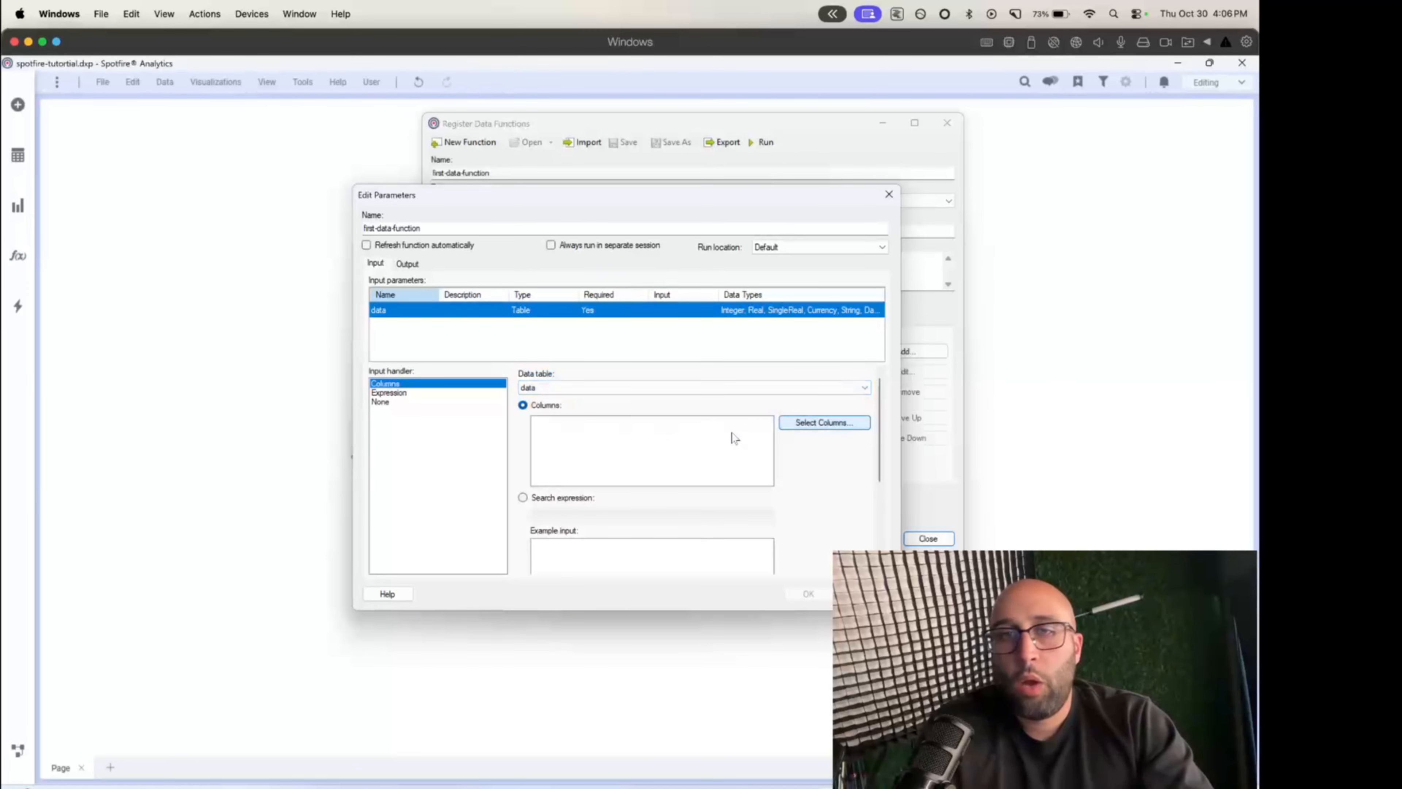
click(454, 478)
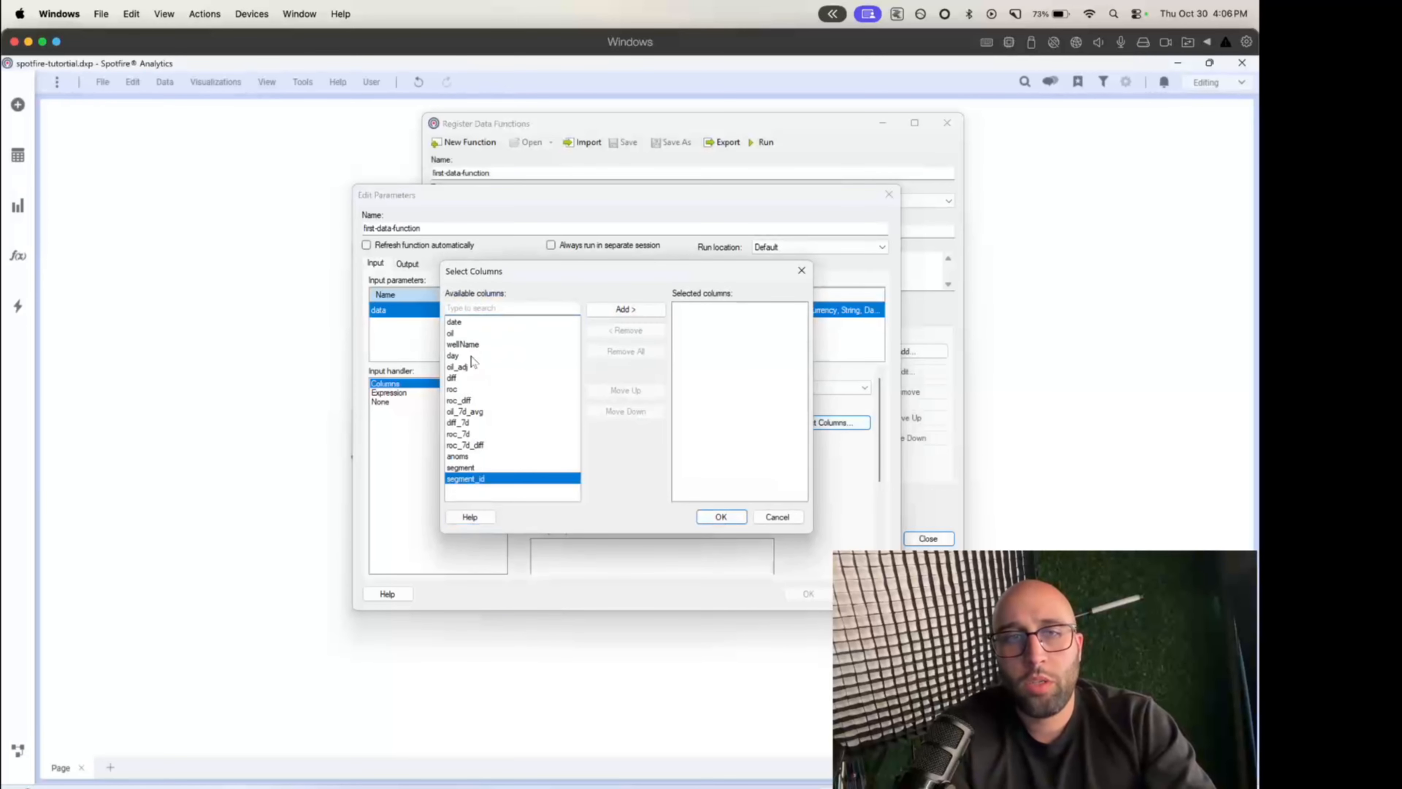
shift+click(500, 323)
click(625, 309)
click(721, 516)
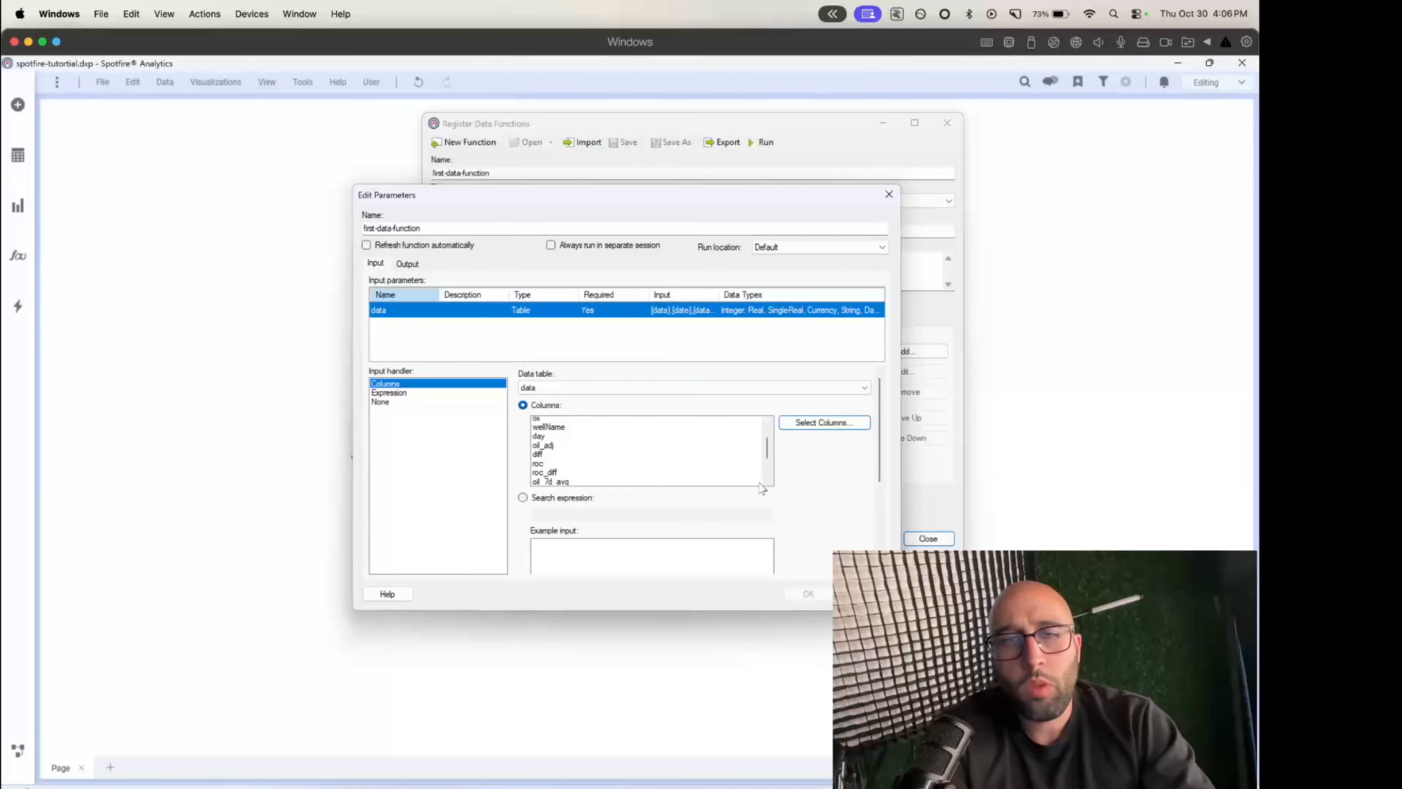
- Review the selected columns and the filtered rows and marked rows limiting options for the data input
scroll(808, 486, down, 5)
scroll(809, 475, up, 3)
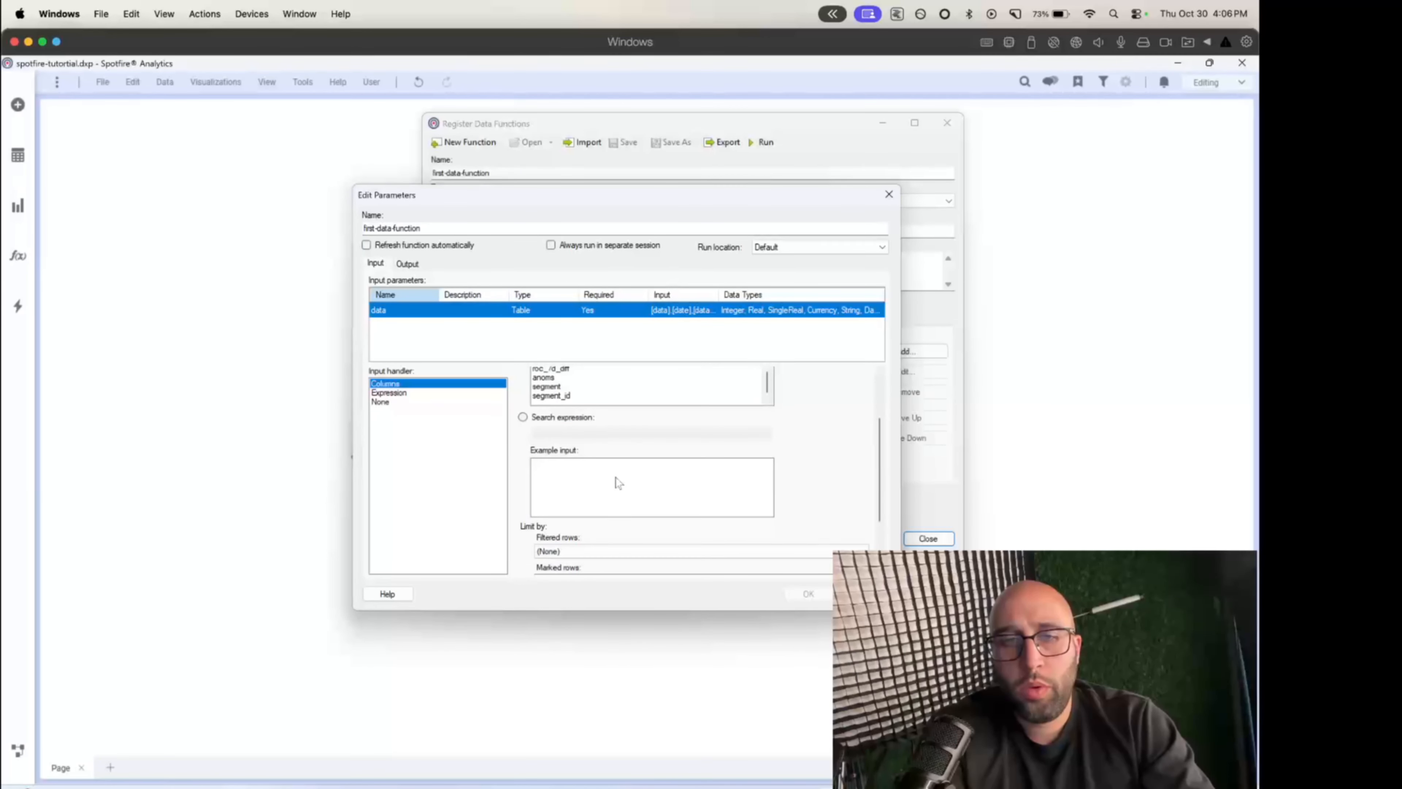
scroll(607, 486, down, 2)
click(552, 467)
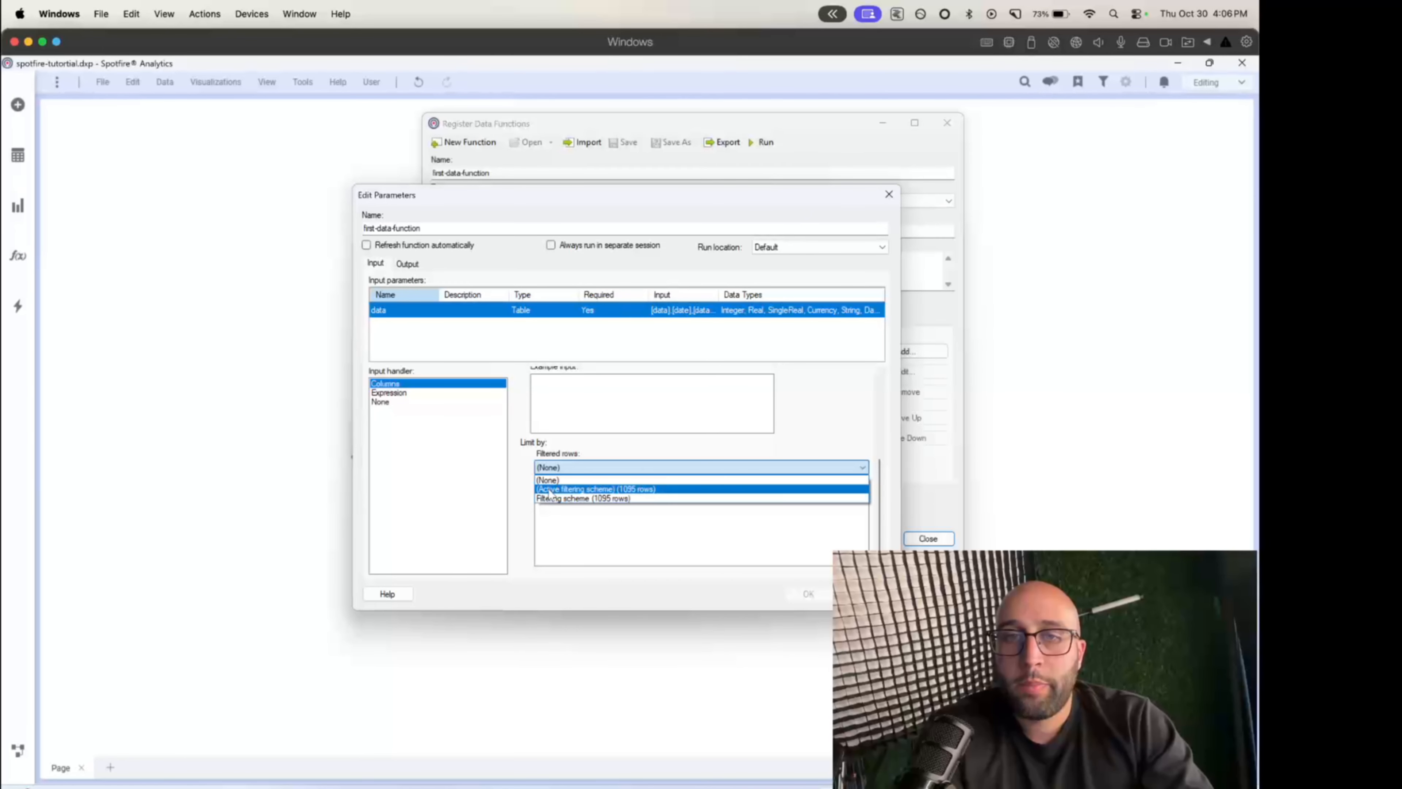
click(523, 471)
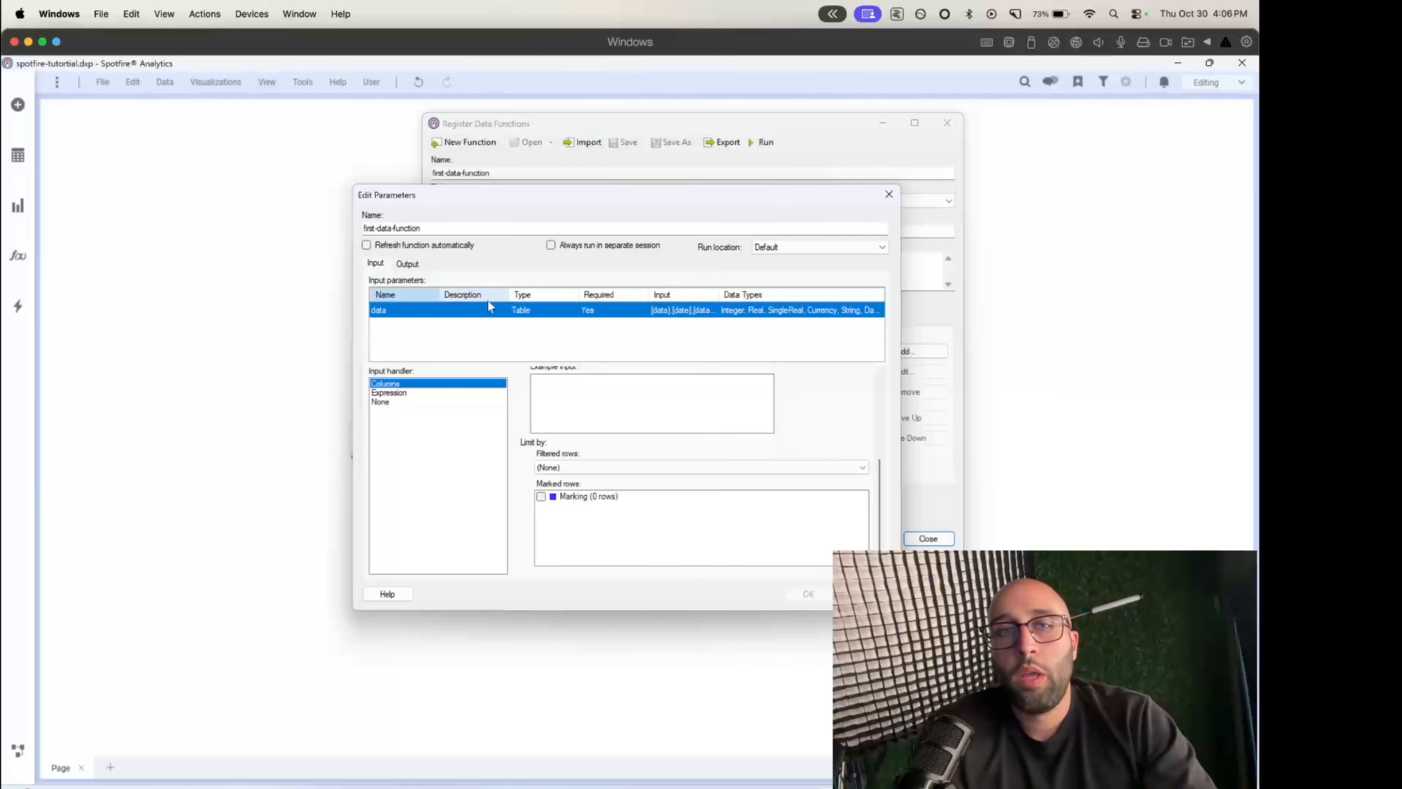
- Map the test_property output parameter to a new document property named TestResult
click(408, 264)
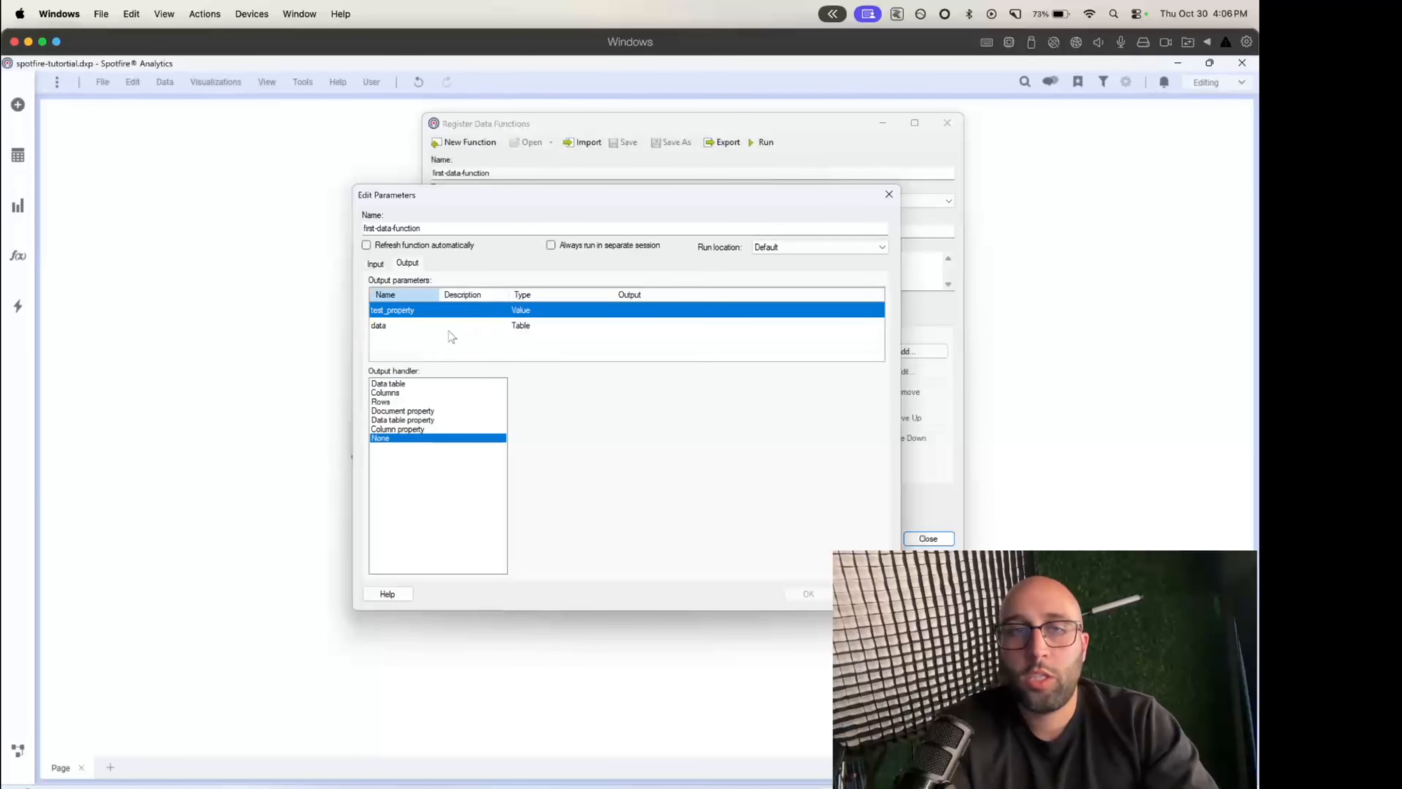
click(400, 410)
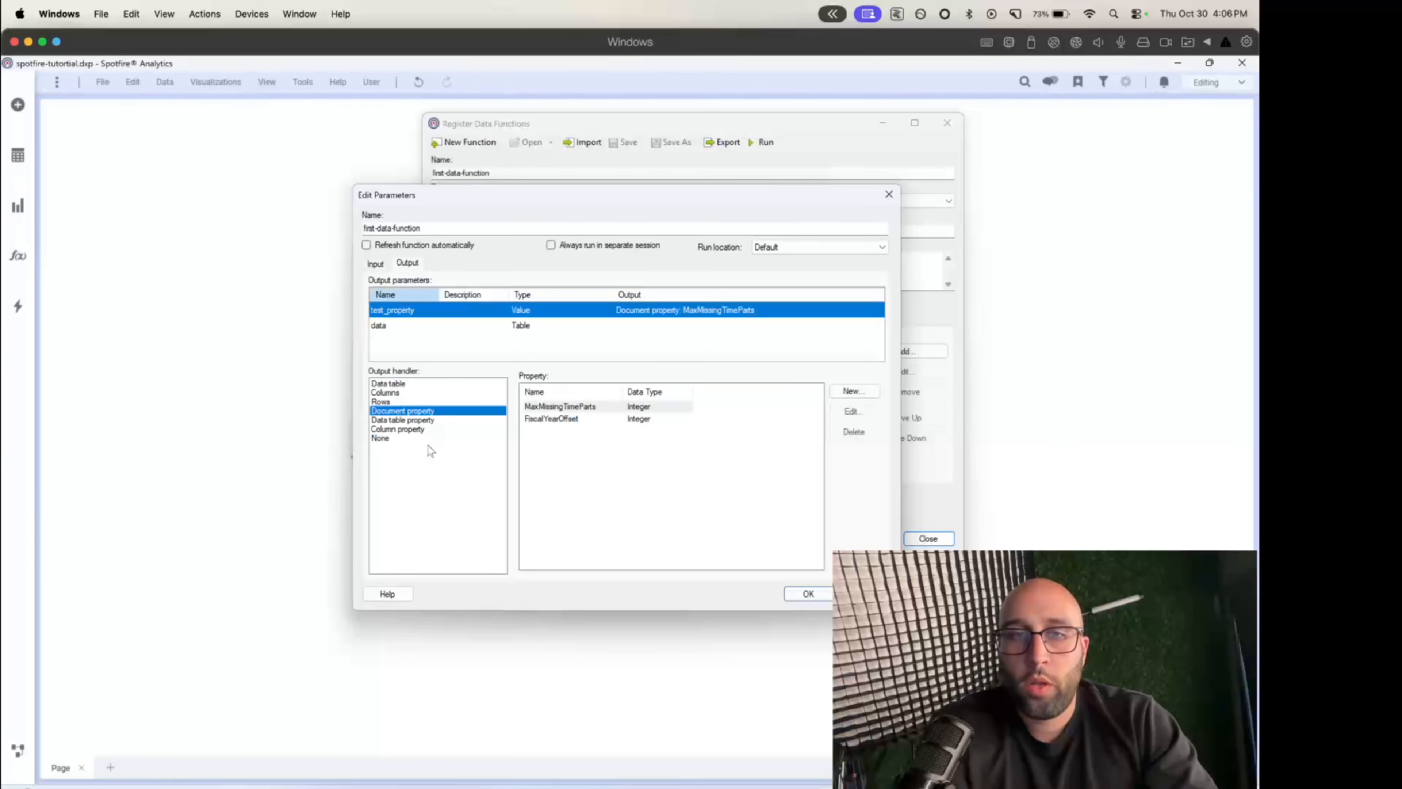
click(831, 392)
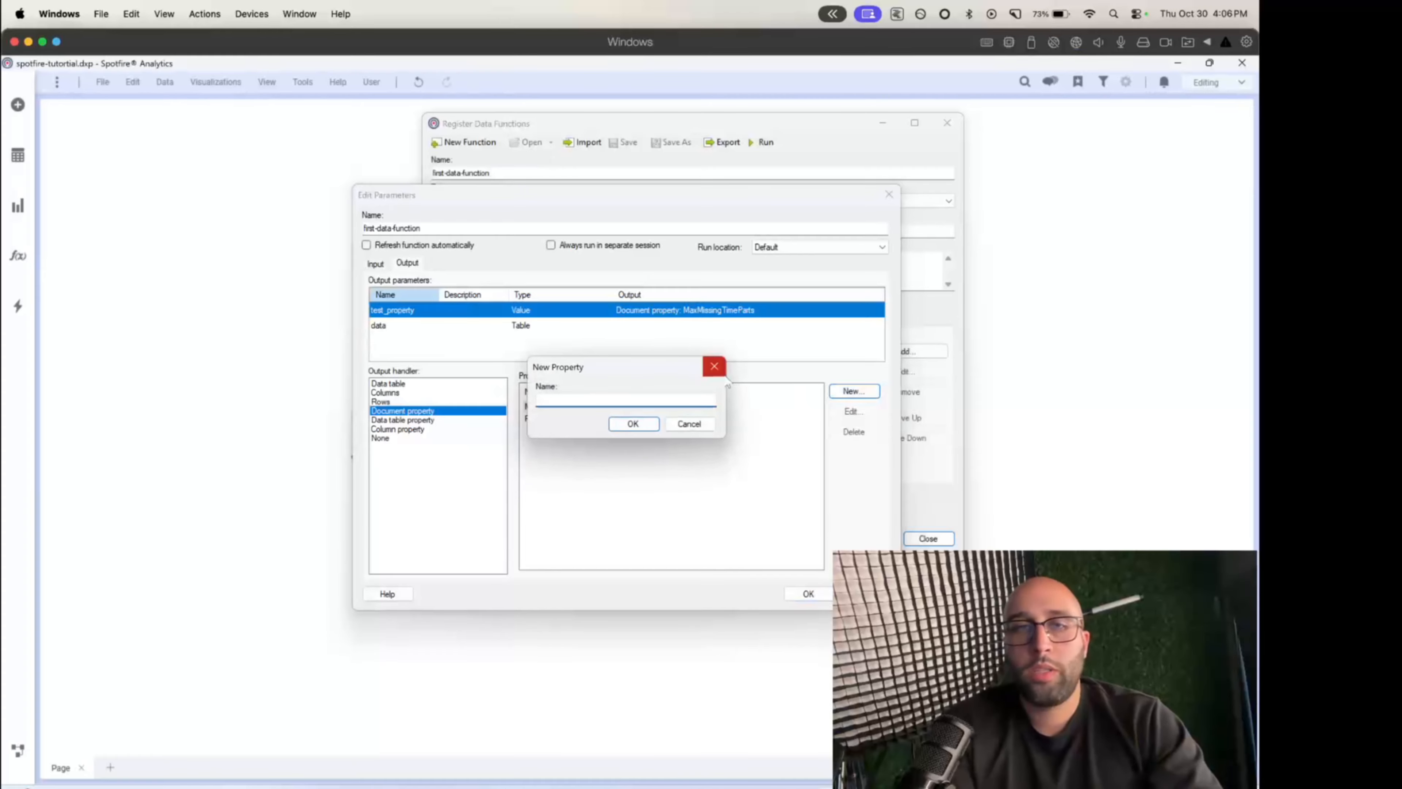
text(TestResult)
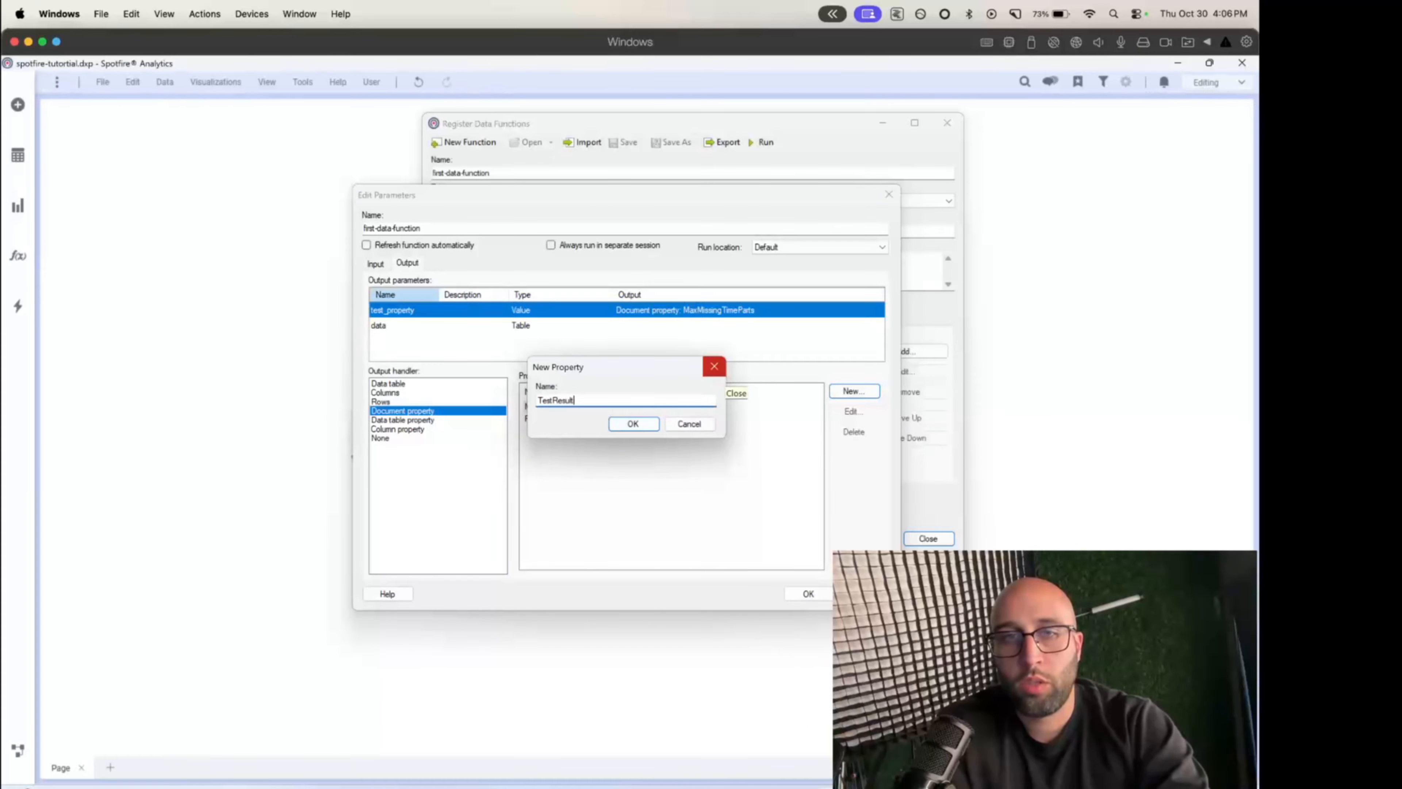
click(633, 423)
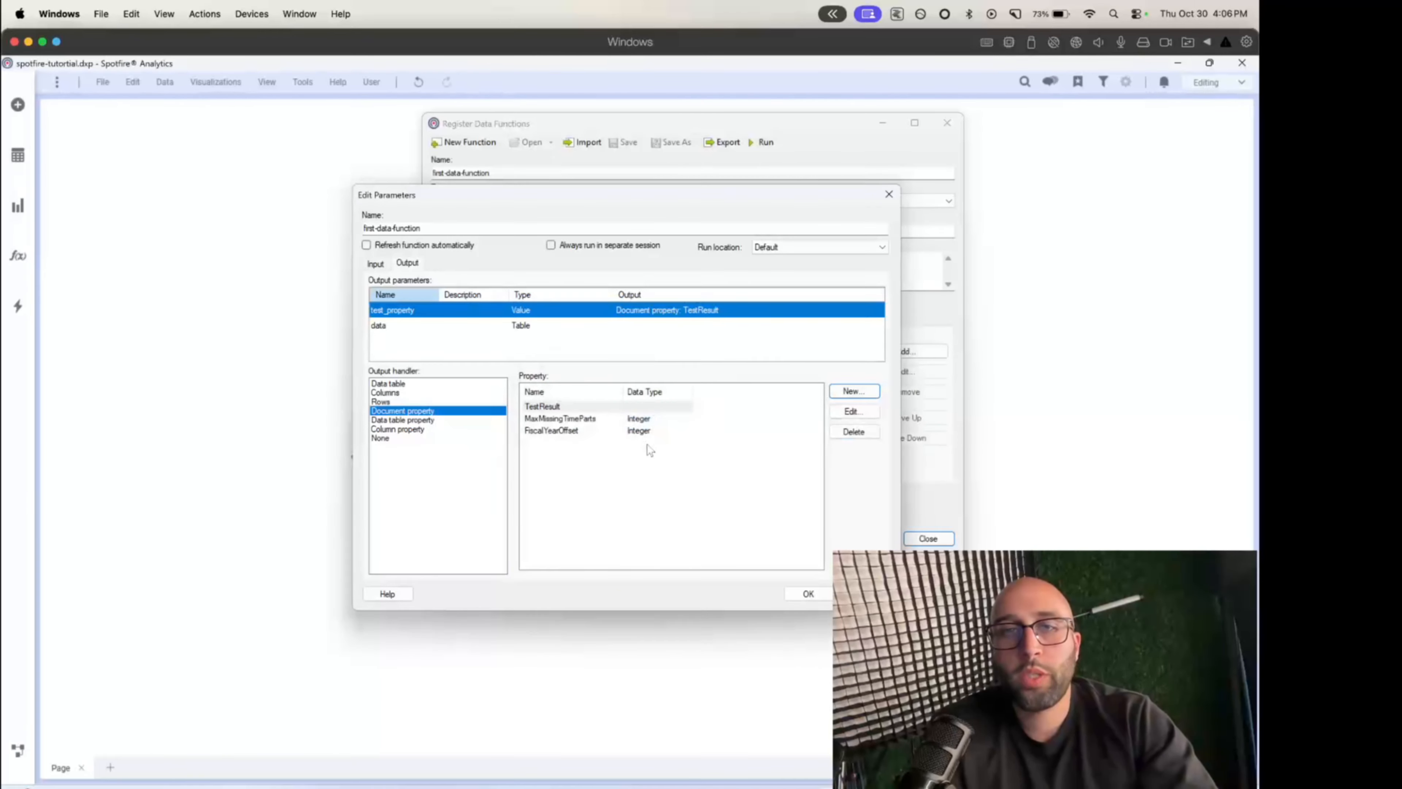
click(588, 407)
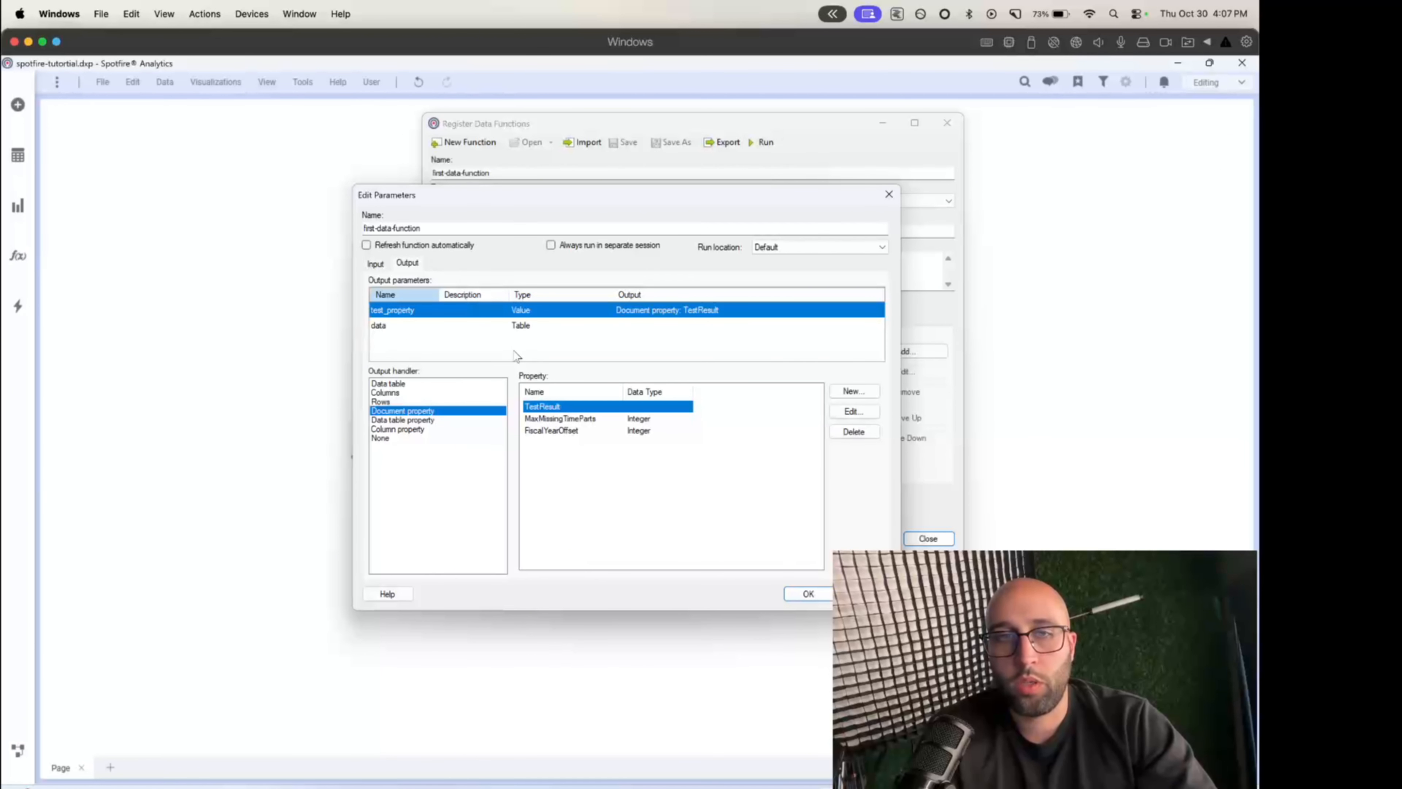
- Map the data output parameter to a new data table named data-updated and run the function with these mappings
click(499, 328)
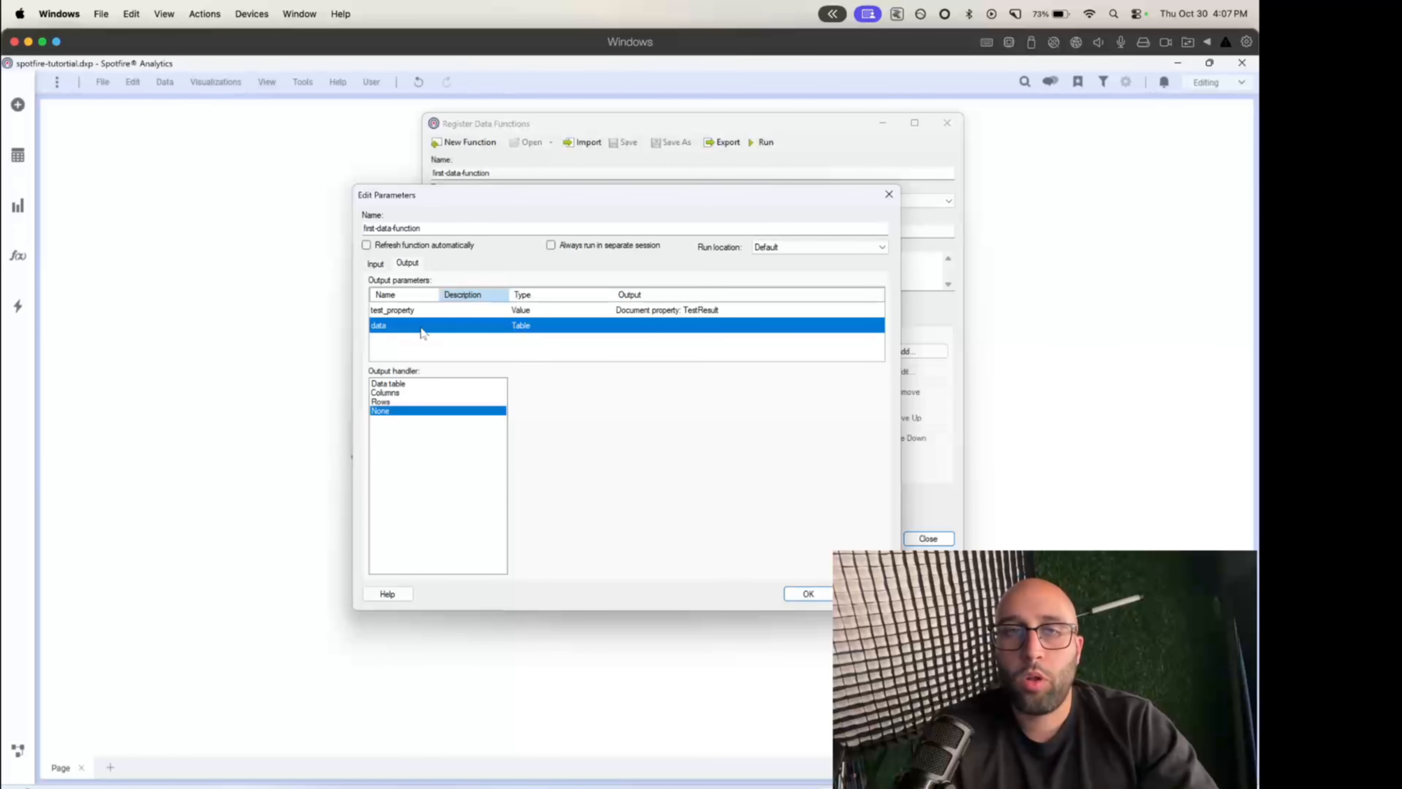
click(406, 384)
click(577, 391)
key(BackSpace)
key(BackSpace)
key(BackSpace)
key(BackSpace)
text(-updated)
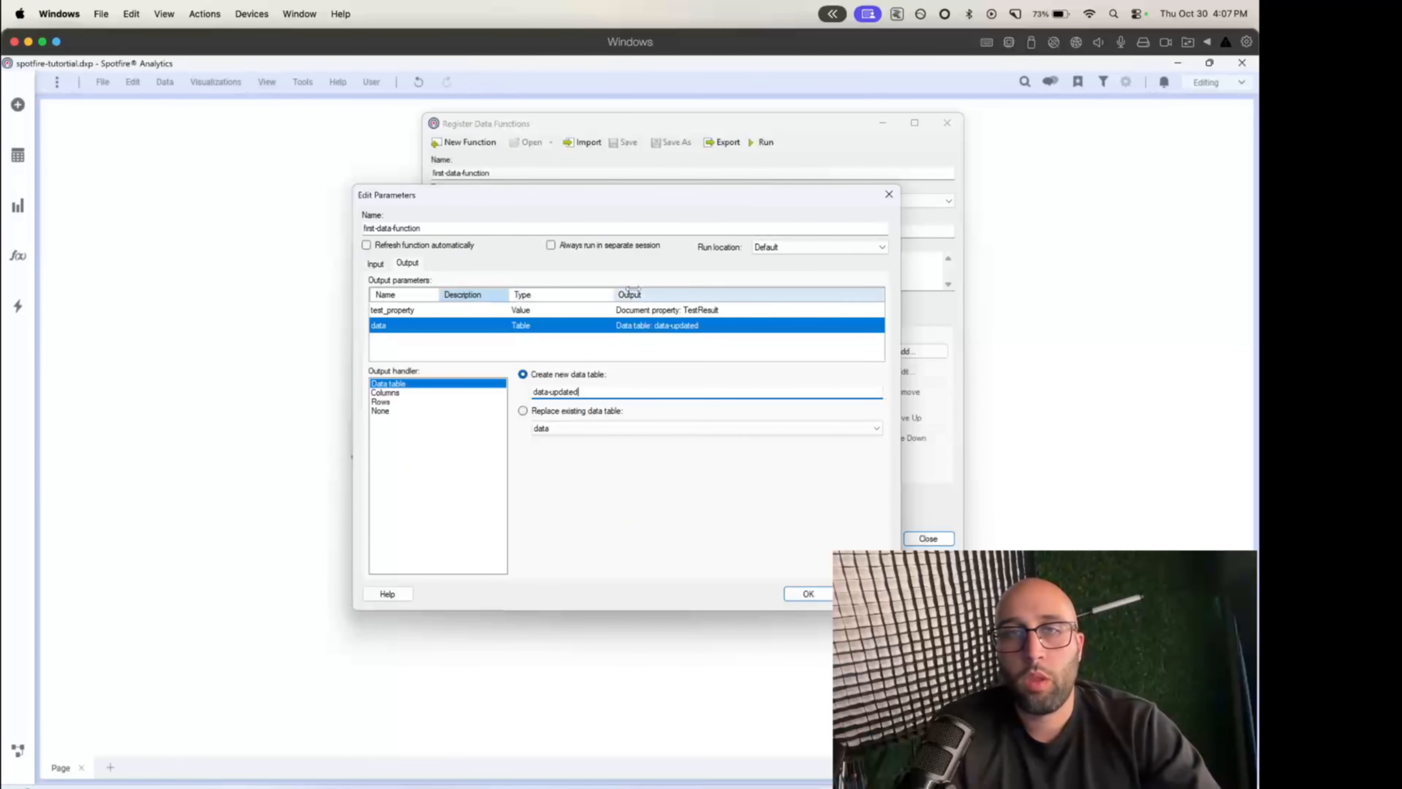
click(808, 594)
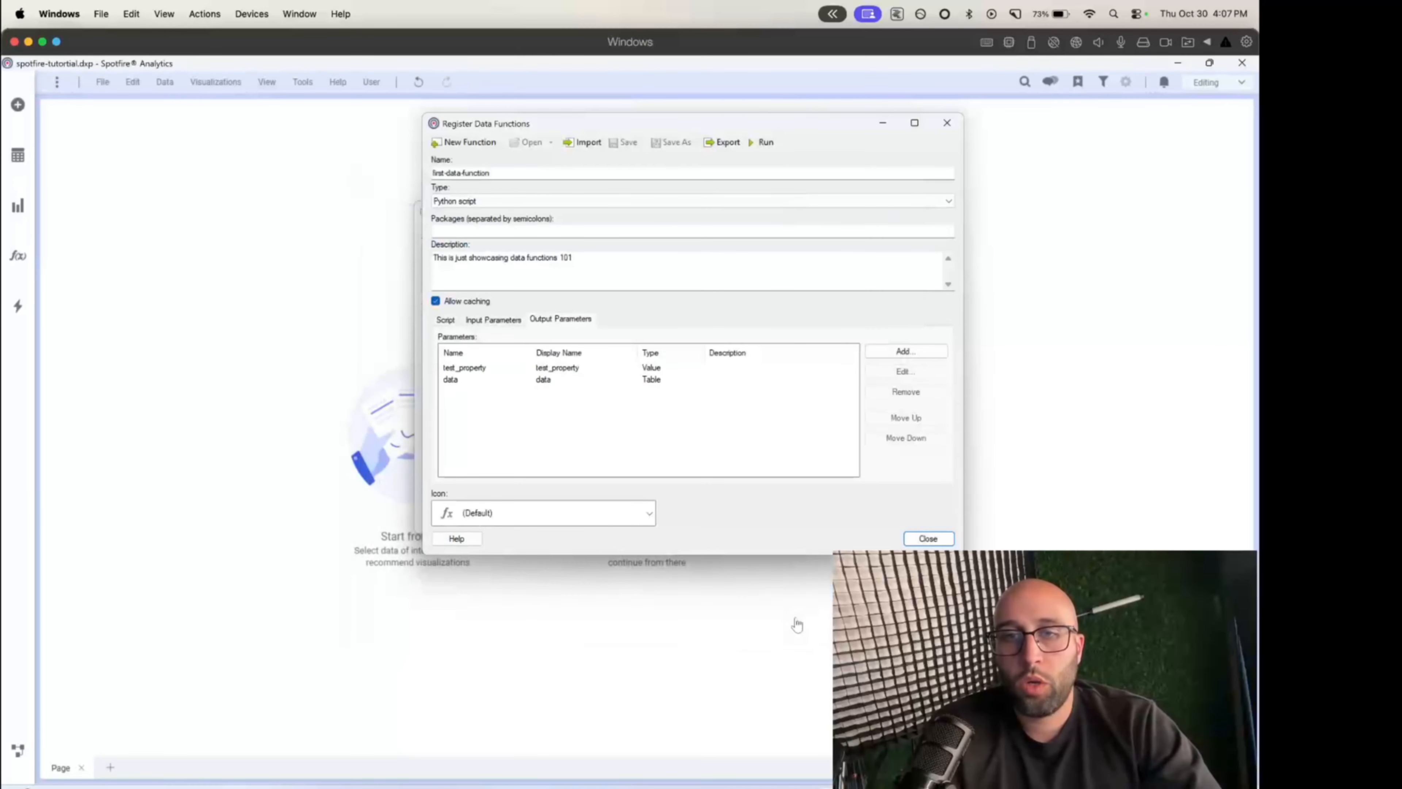
- Close the data function registration and refresh first-data-function from the data function properties
click(928, 539)
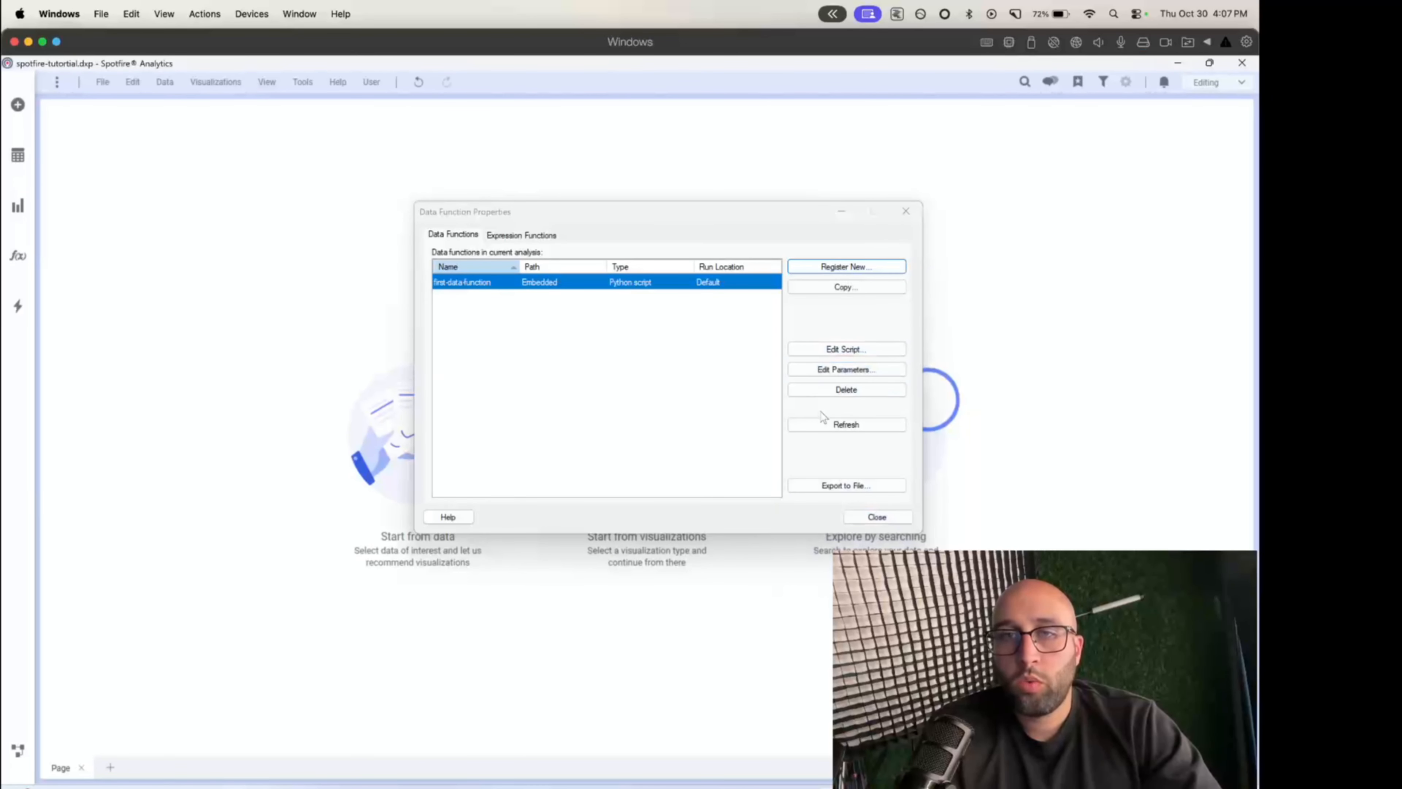
click(826, 427)
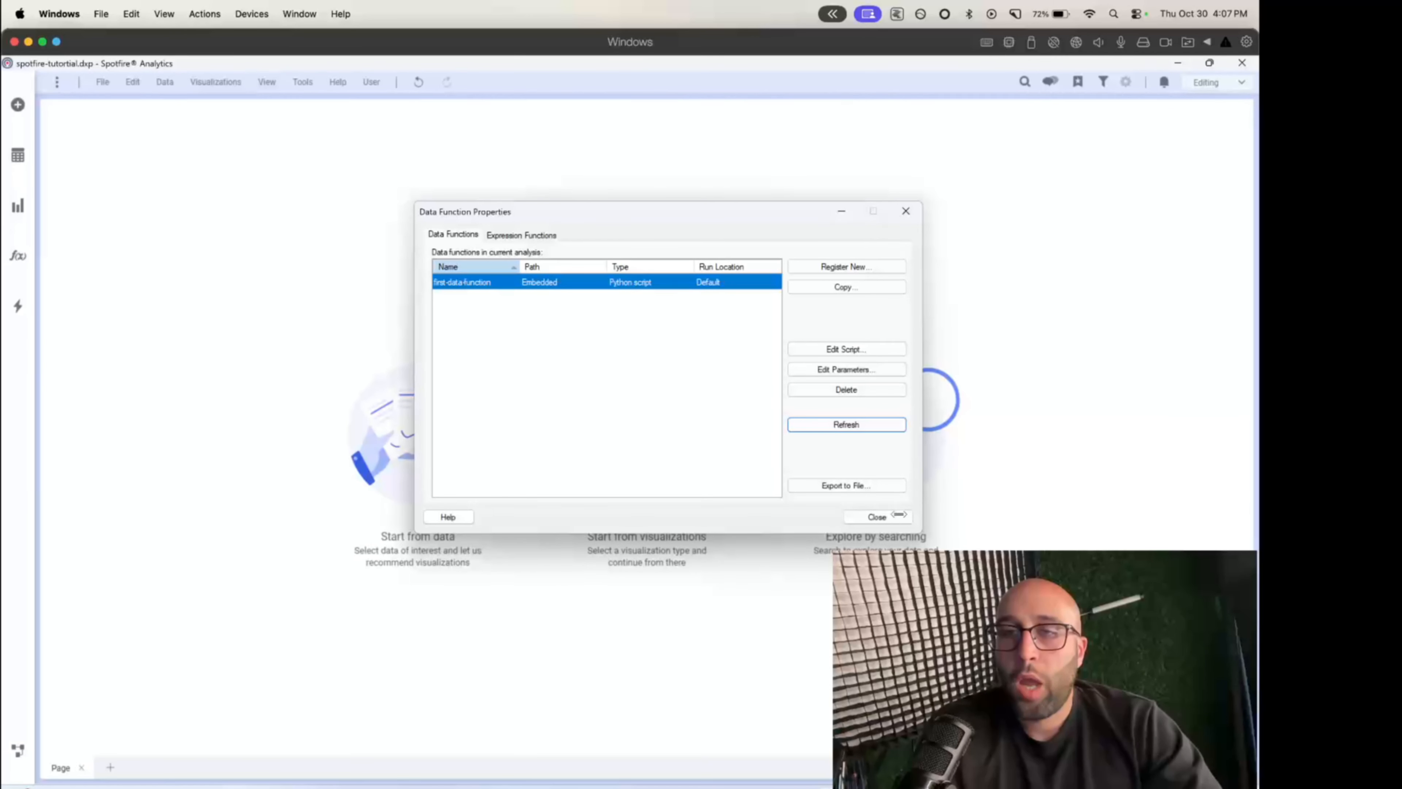
click(877, 516)
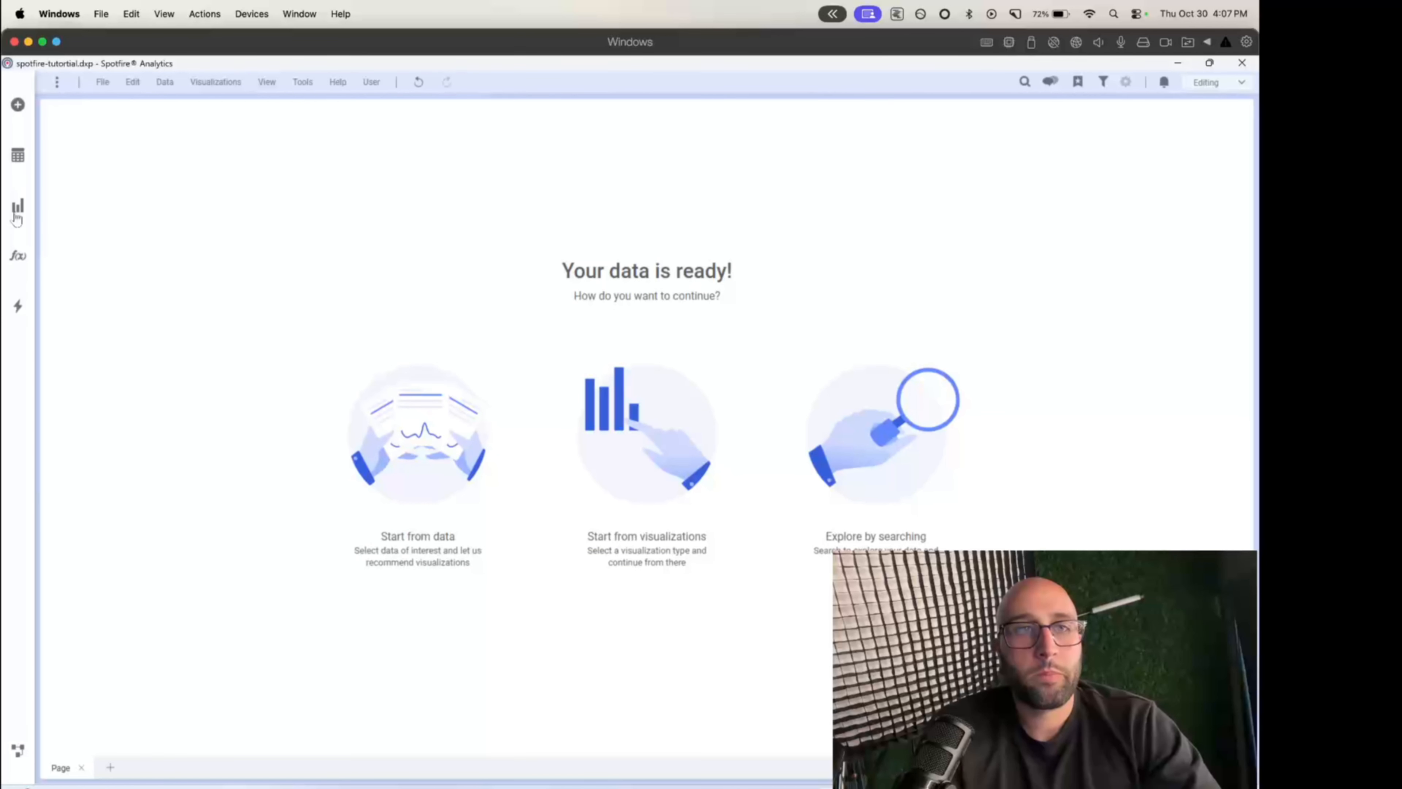
- Add a table visualization to the page and set its data table to data-updated
click(17, 209)
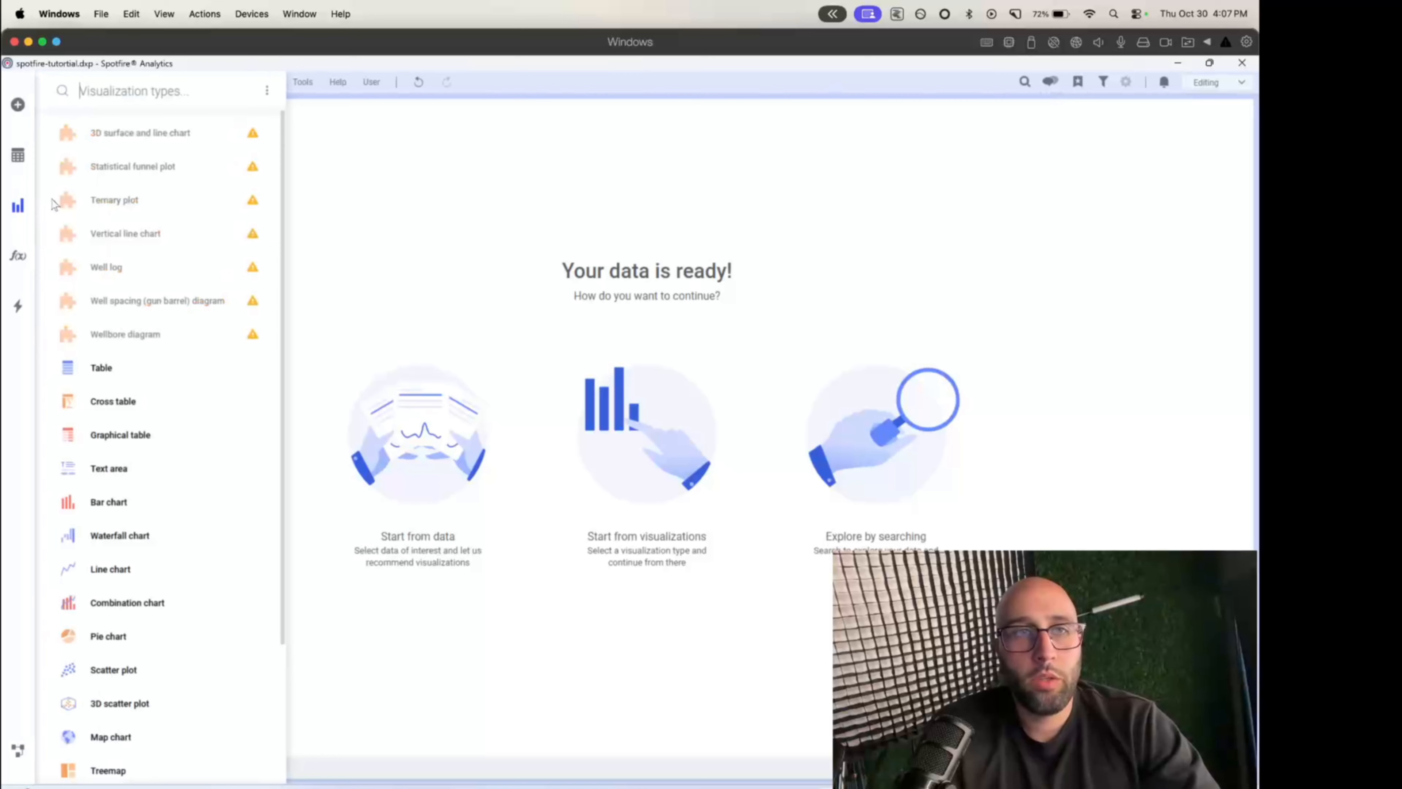
click(110, 376)
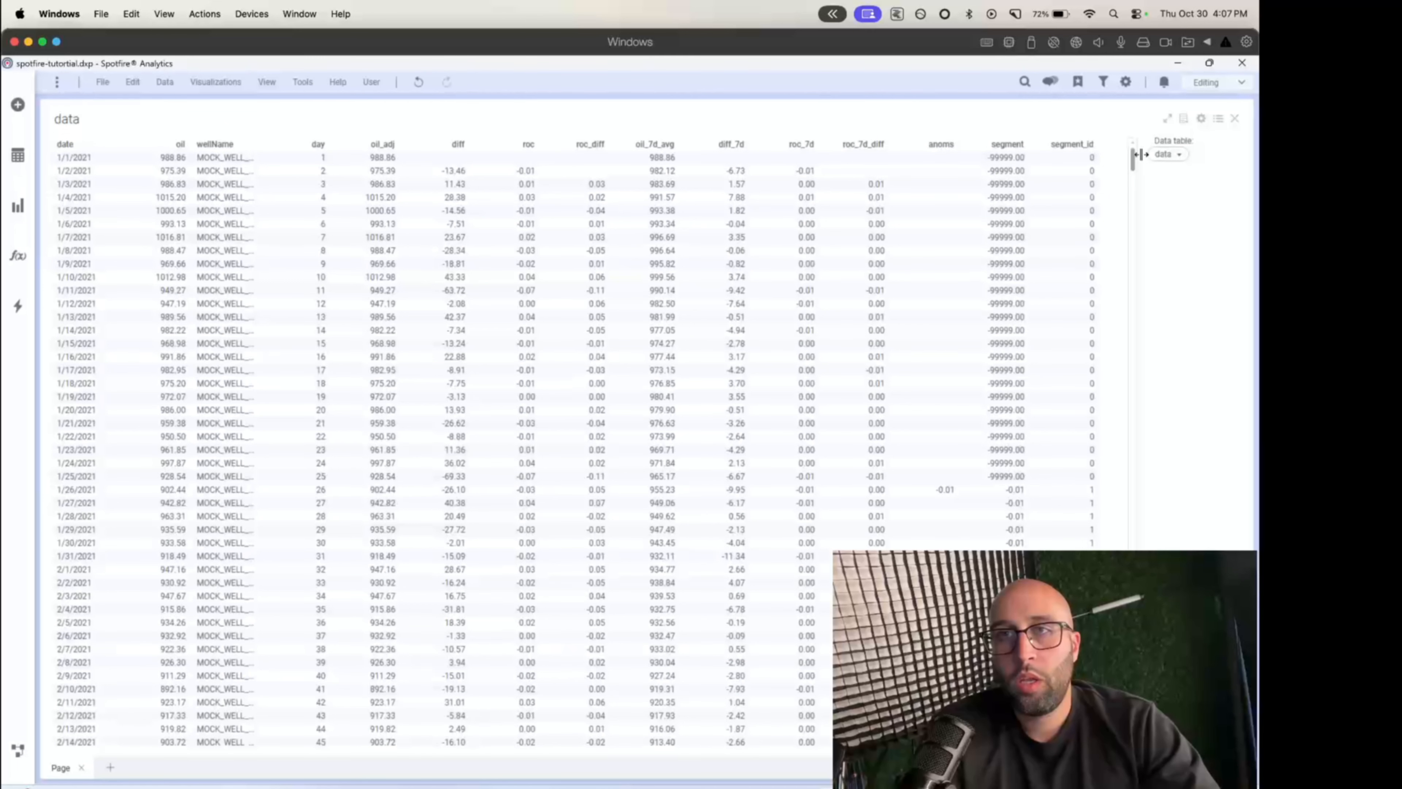
click(1167, 154)
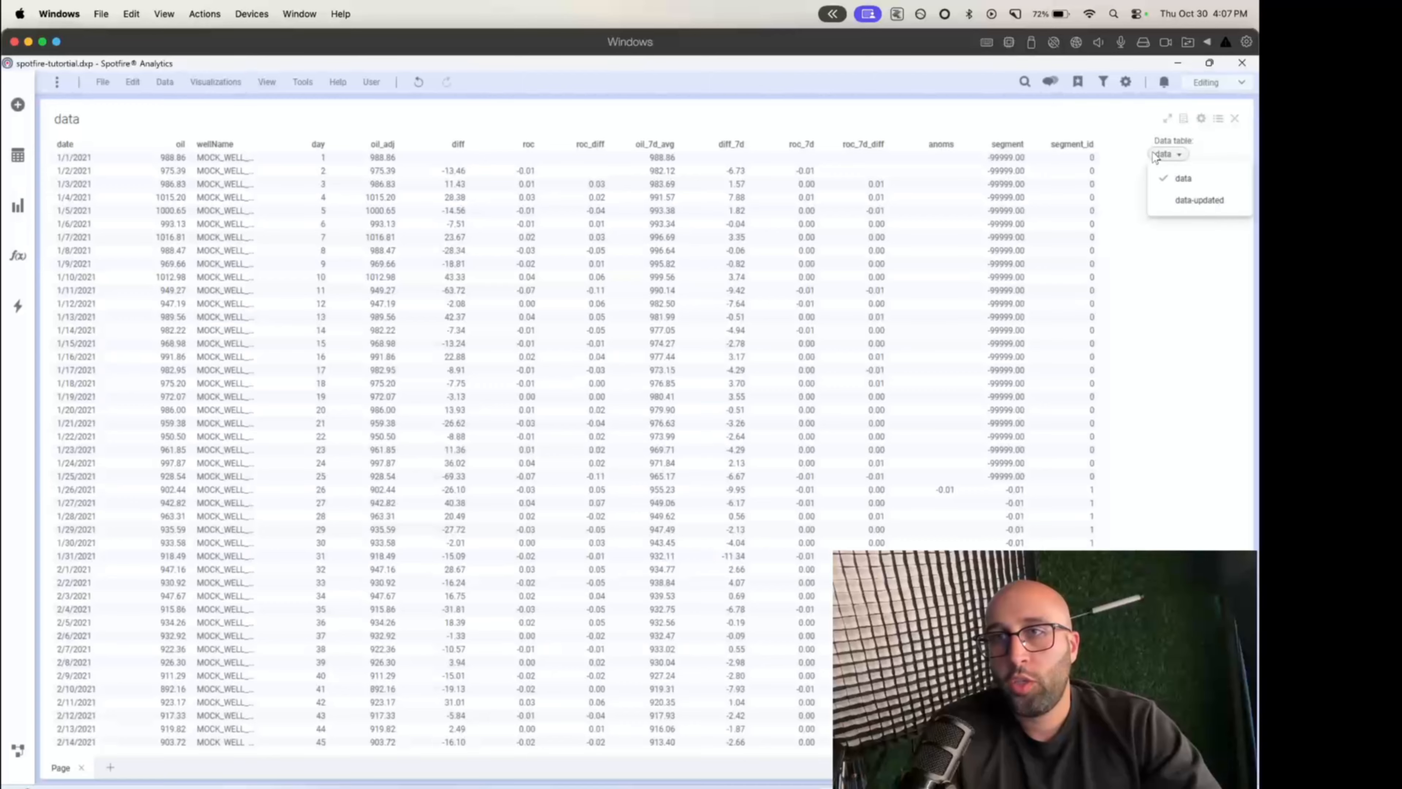
click(1175, 204)
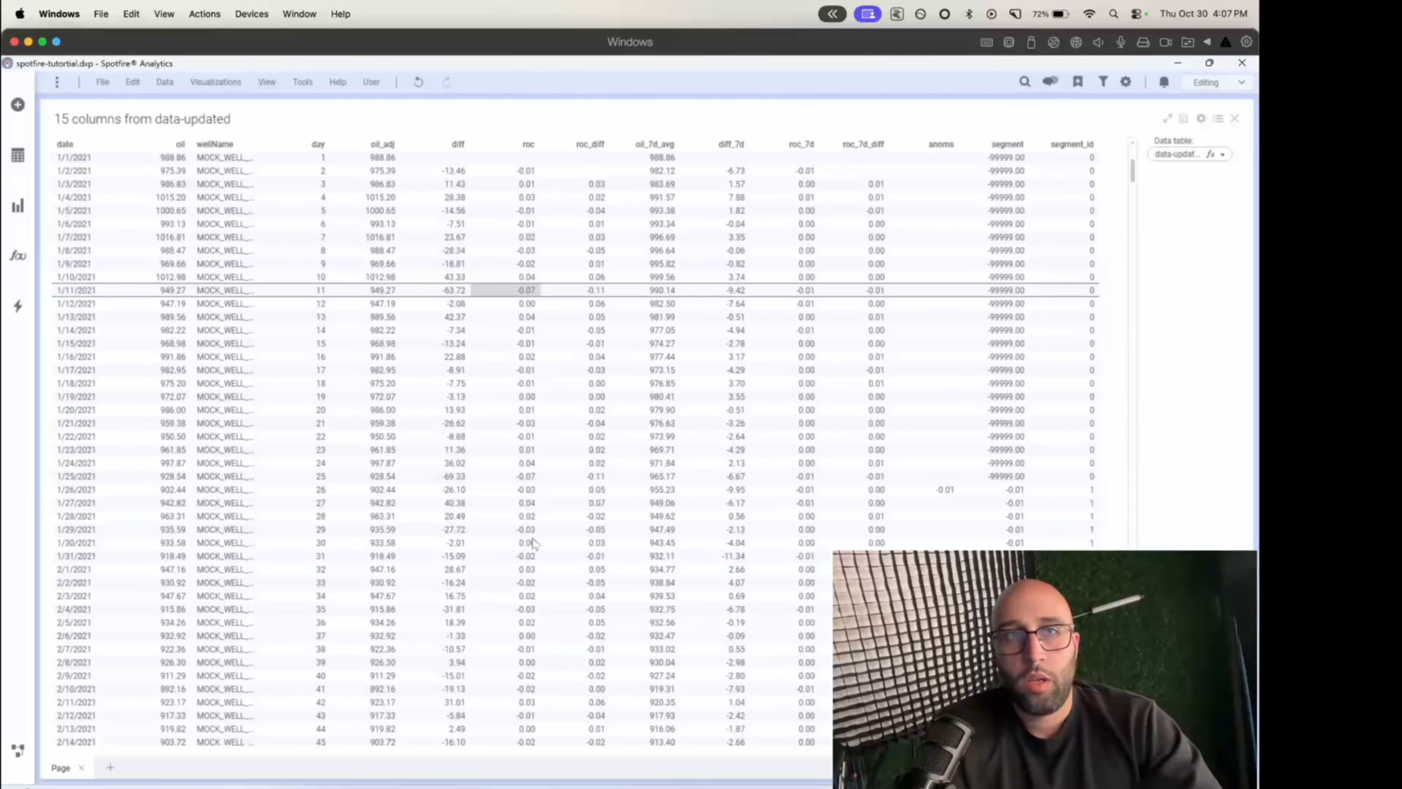
- Add new_column to the columns displayed in the data-updated table visualization
scroll(516, 663, down, 7)
right_click(516, 654)
click(529, 592)
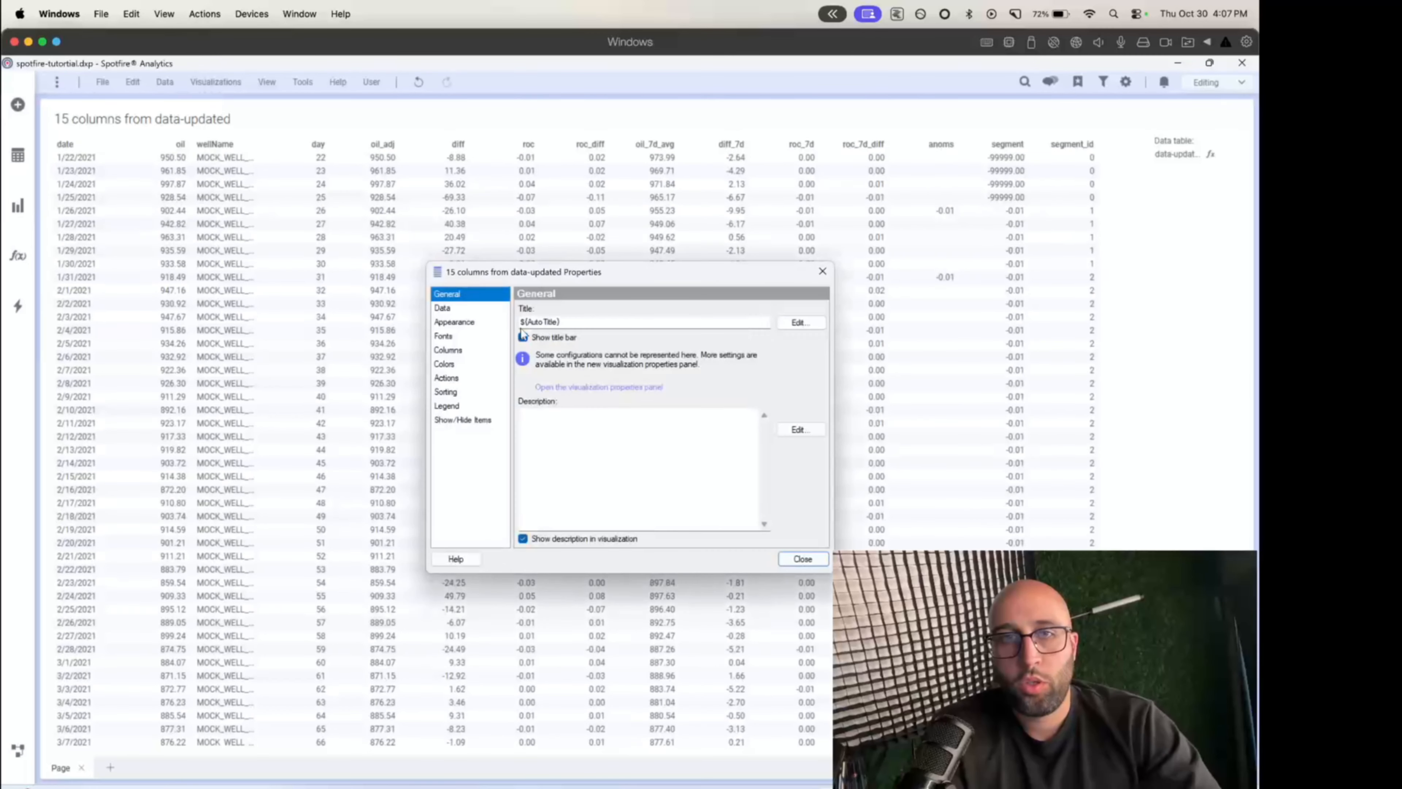
click(451, 351)
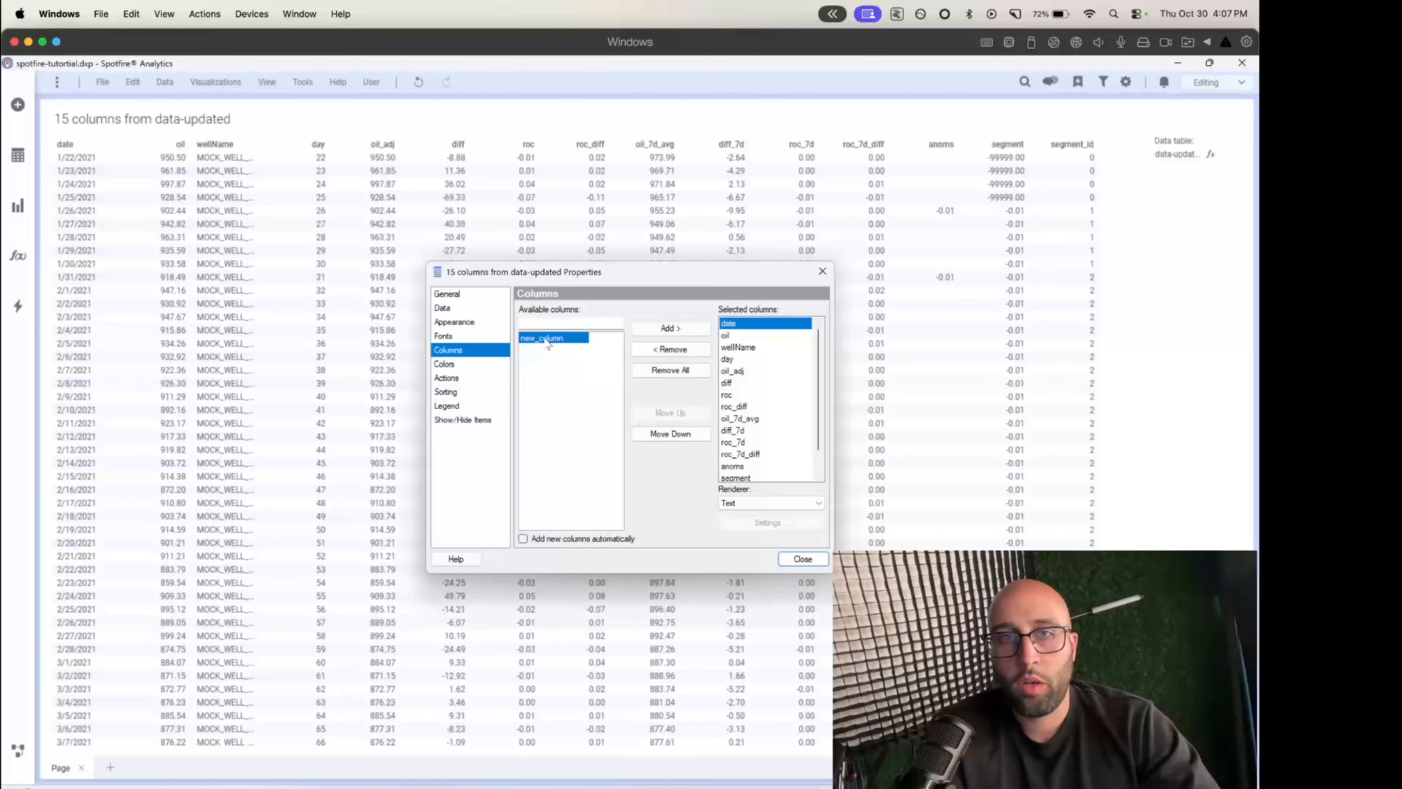
click(636, 331)
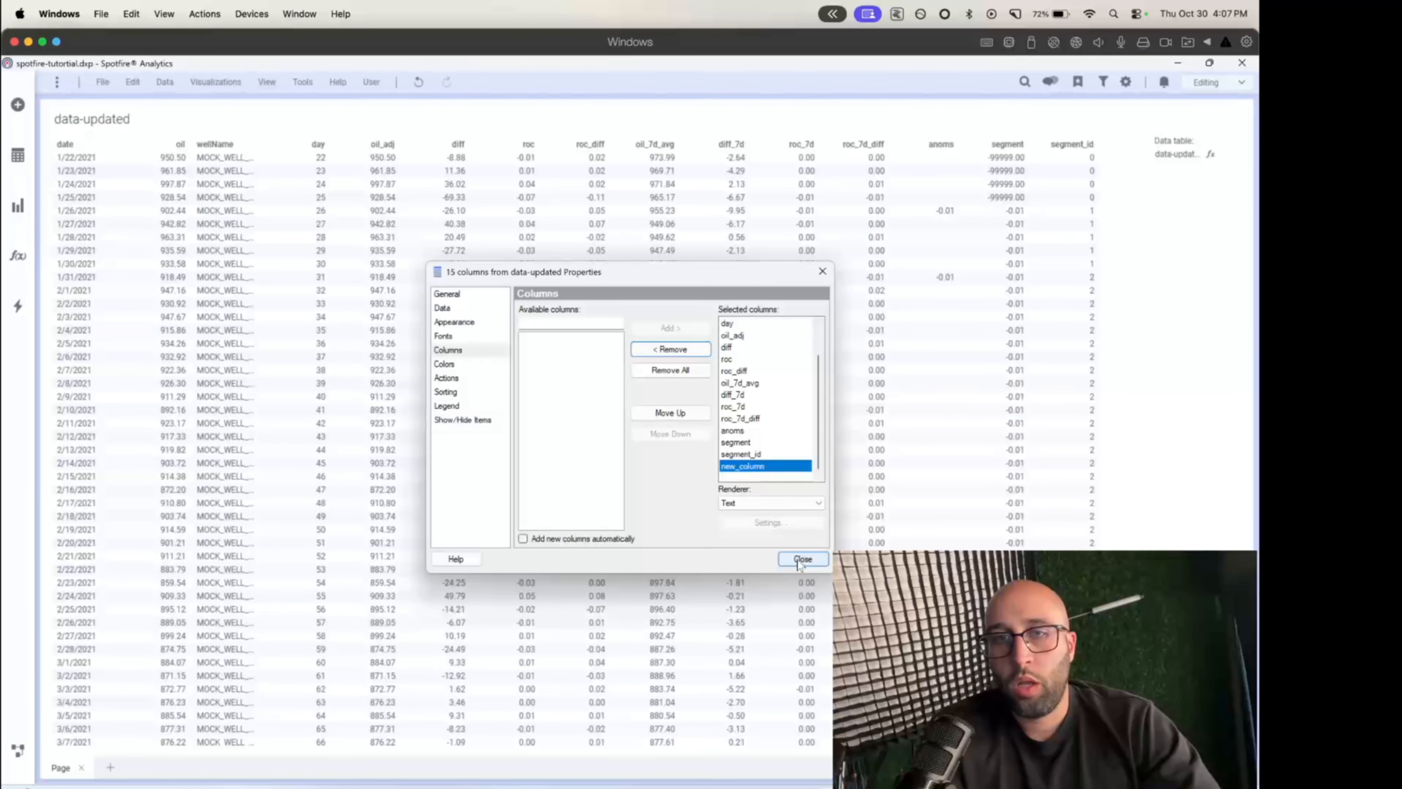
- Remove the columns from day to segment_id from the table, keeping date, oil, wellName and new_column, and look through the new_column values
click(761, 456)
shift+click(734, 326)
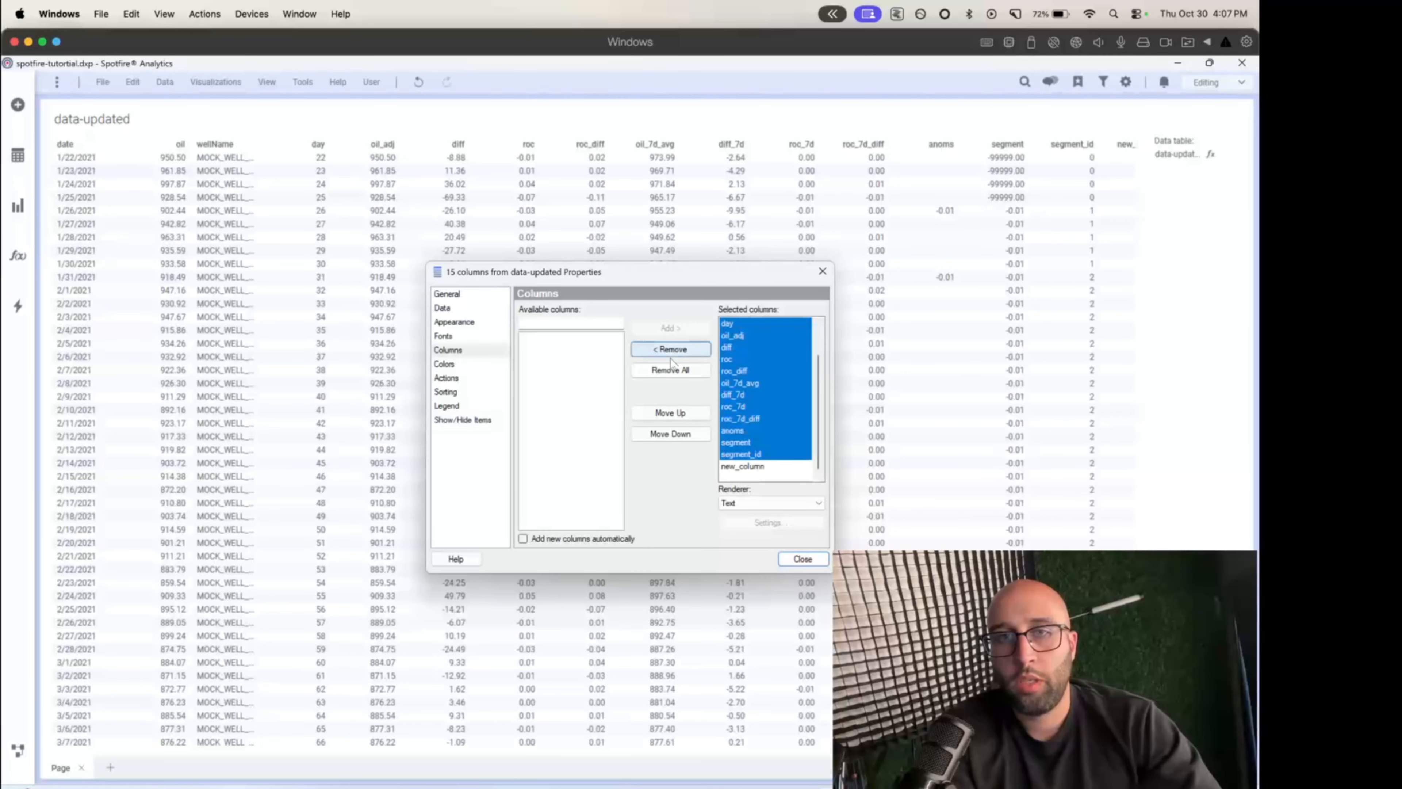
click(669, 350)
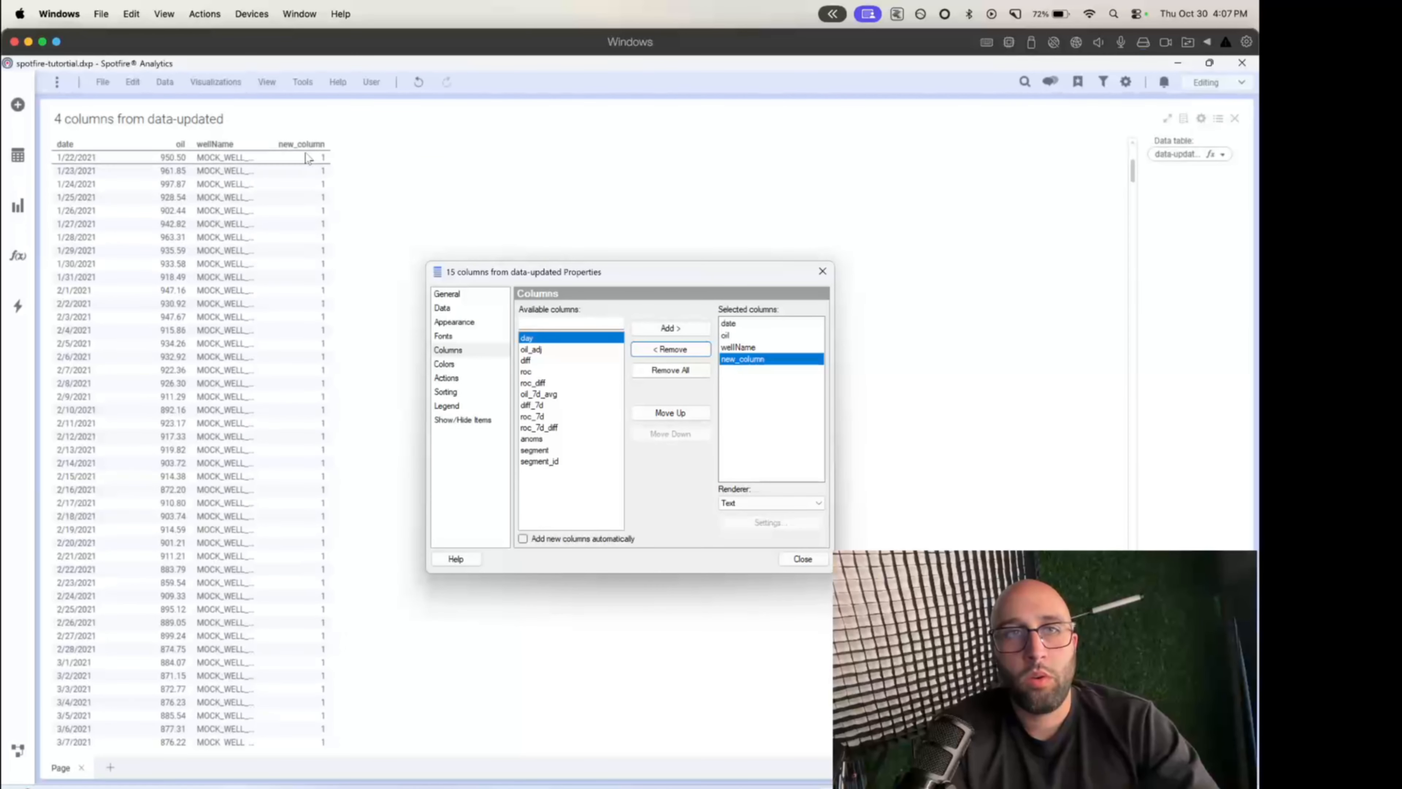
scroll(320, 531, up, 7)
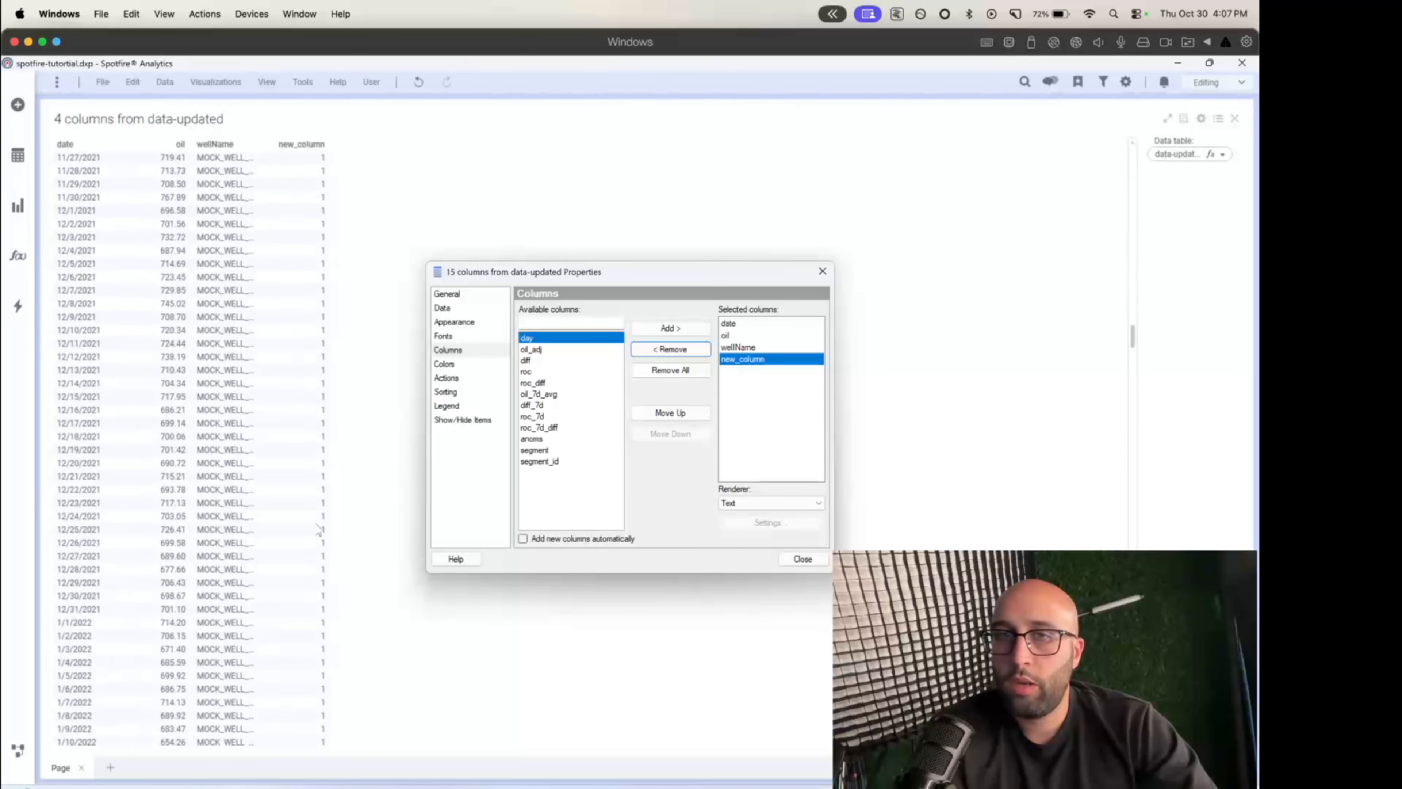
click(803, 558)
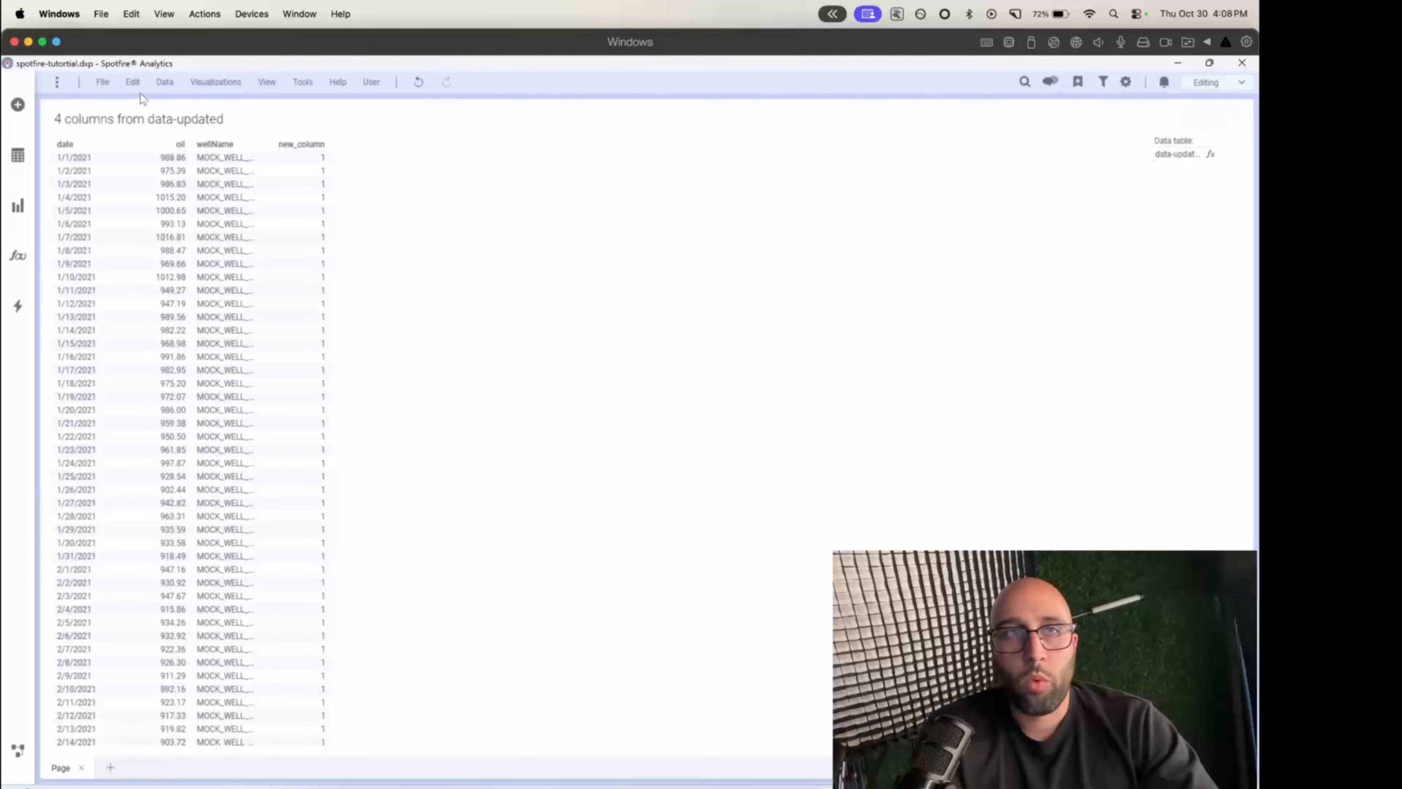
- Check the TestResult value in the document properties, and revisit the outputs in the browser's data functions diagram before returning to Spotfire
click(103, 84)
click(113, 264)
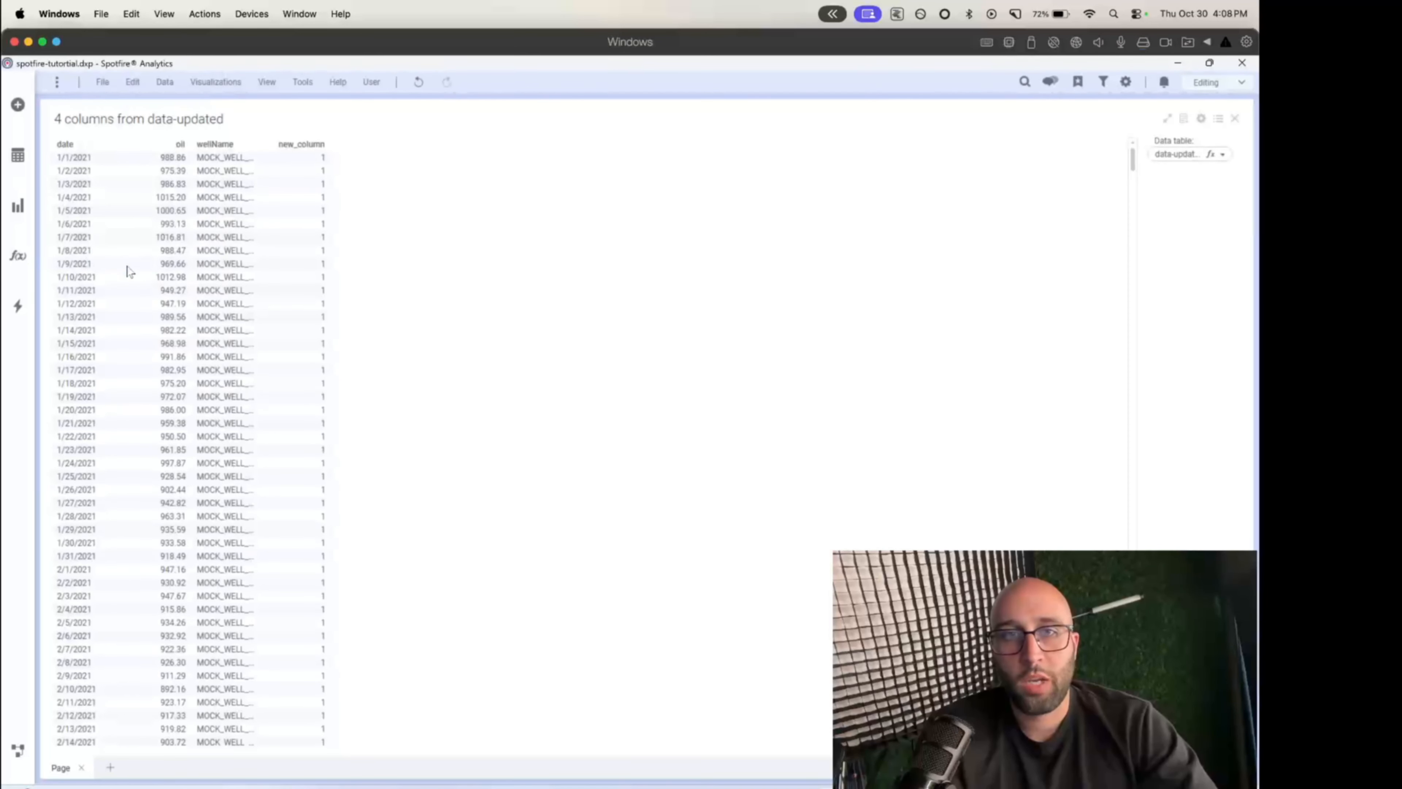
click(614, 252)
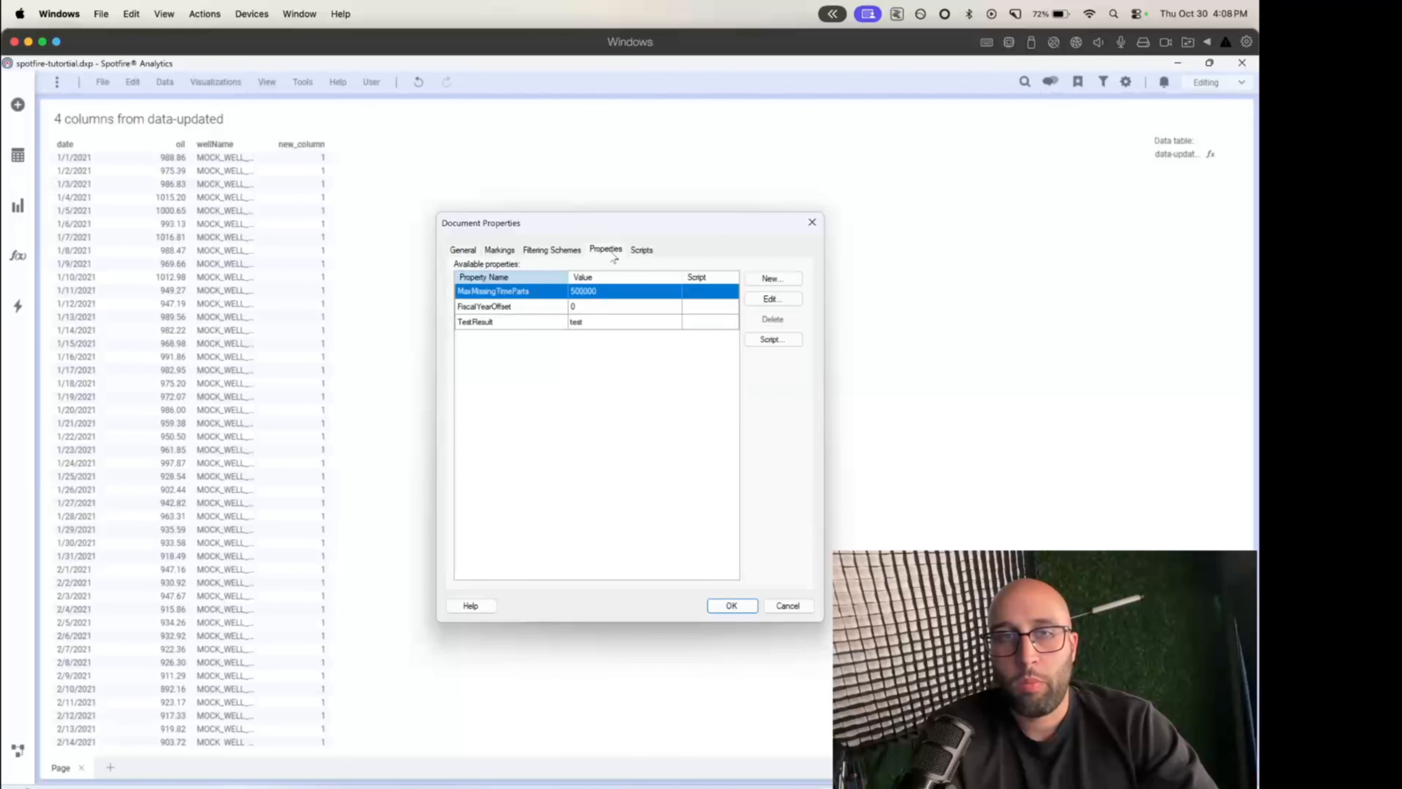
click(538, 325)
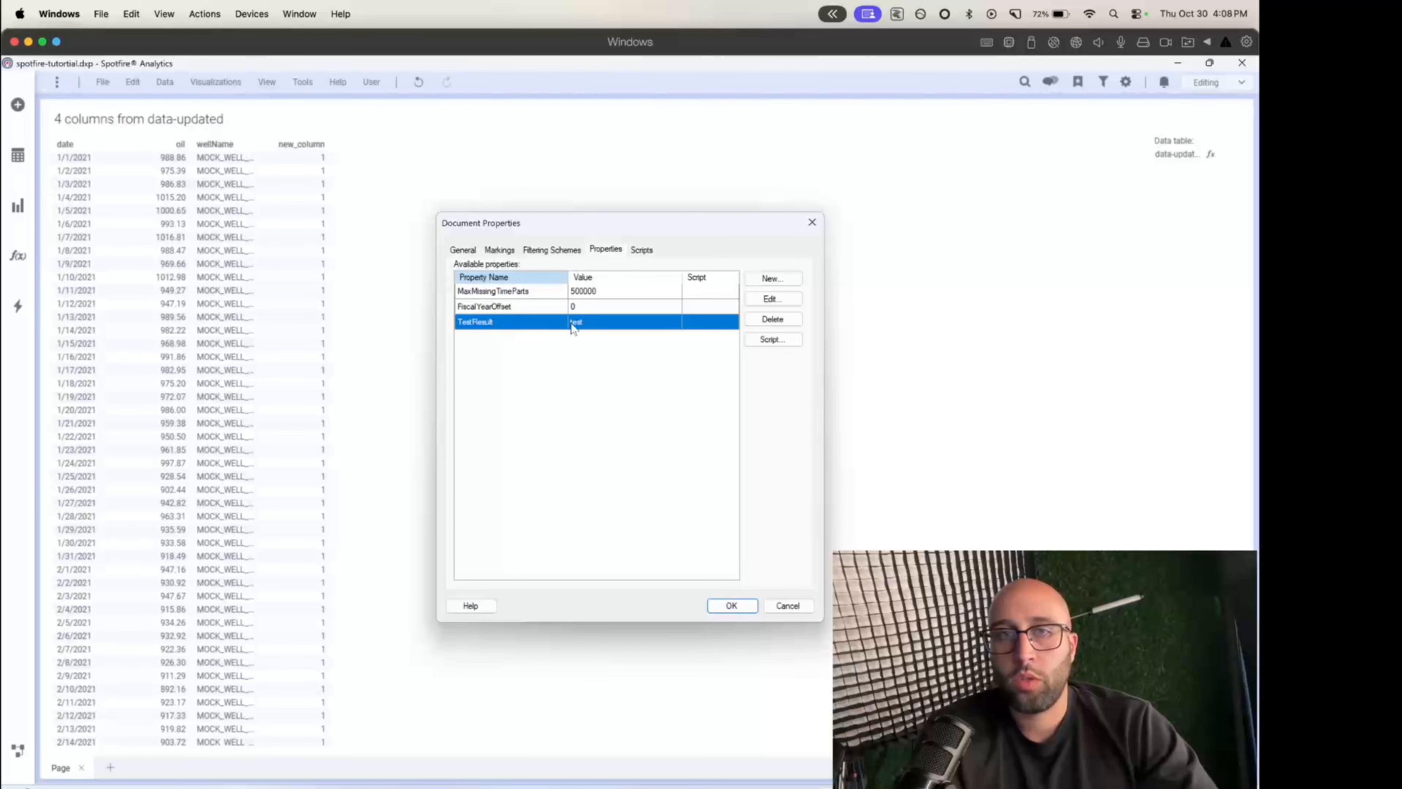
click(711, 610)
key(ctrl+Left)
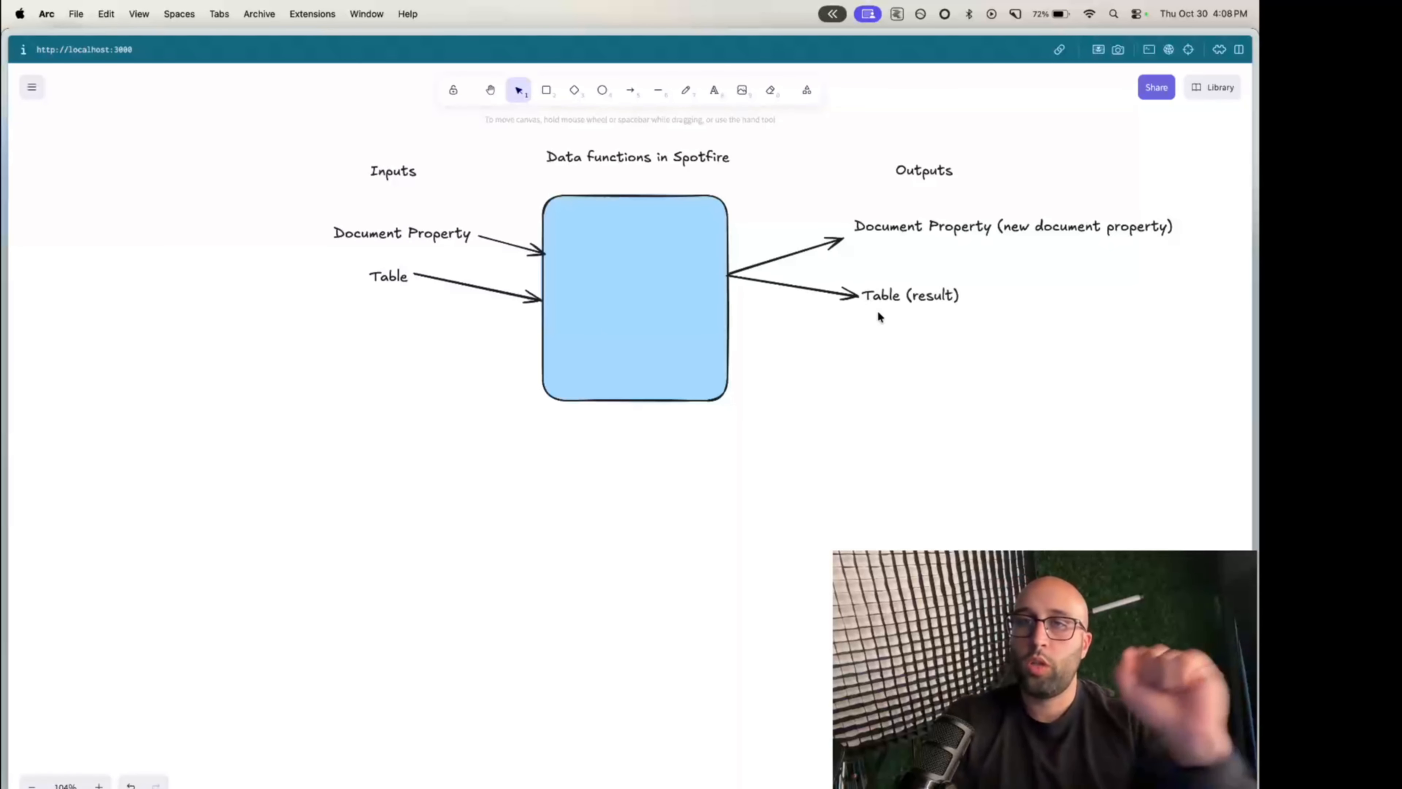
key(ctrl+Right)
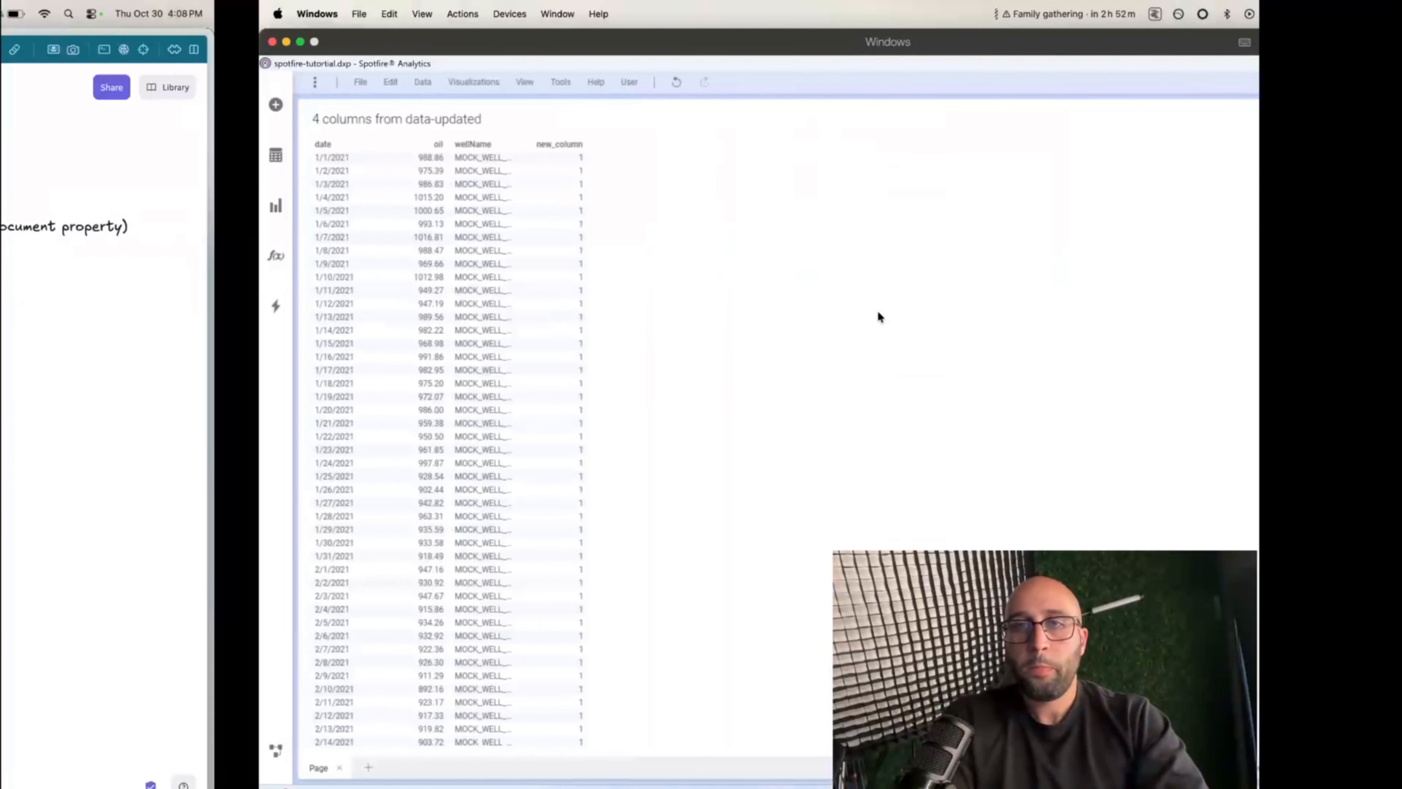
- Edit the script of first-data-function so test_property equals 'this is a new value', and save it
click(155, 82)
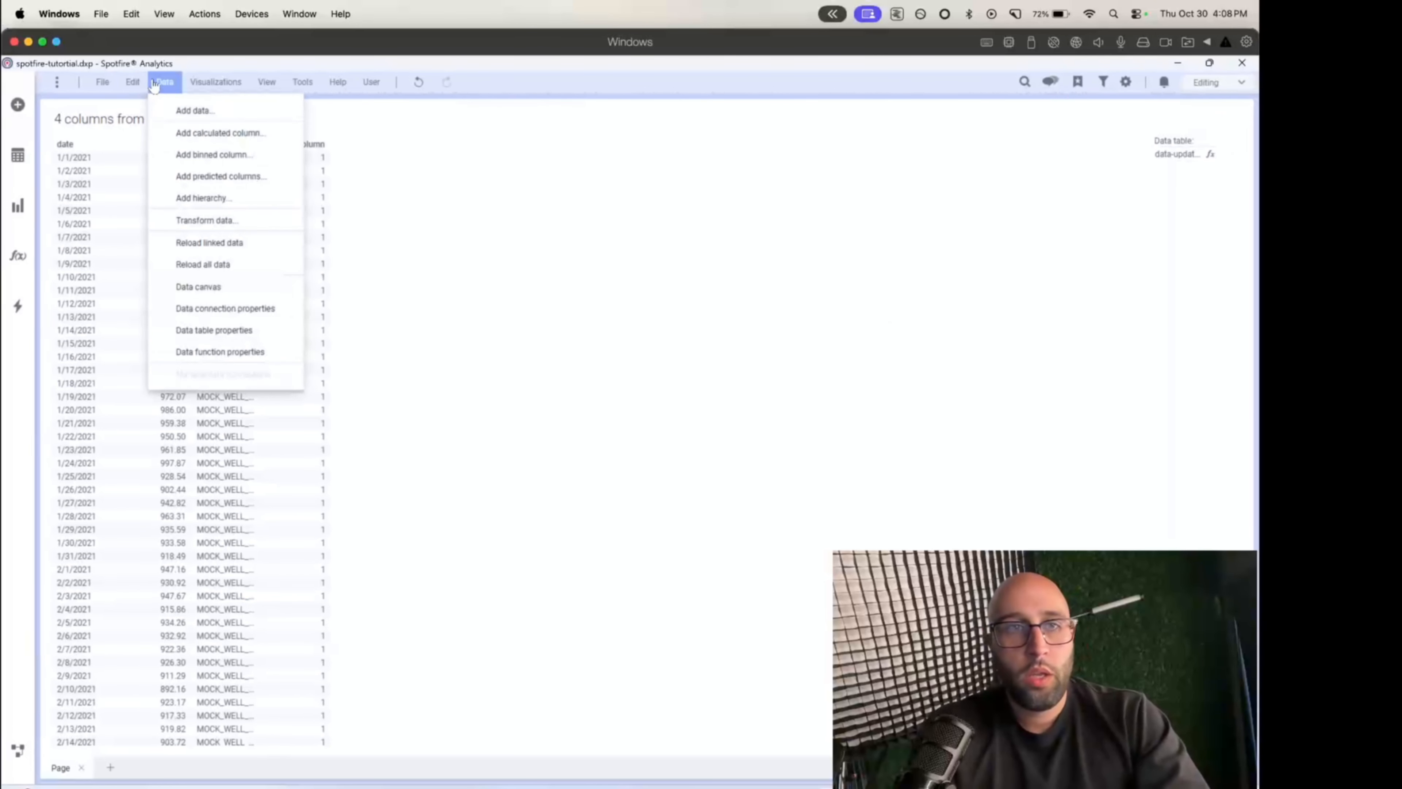
click(220, 352)
click(770, 401)
double_click(524, 406)
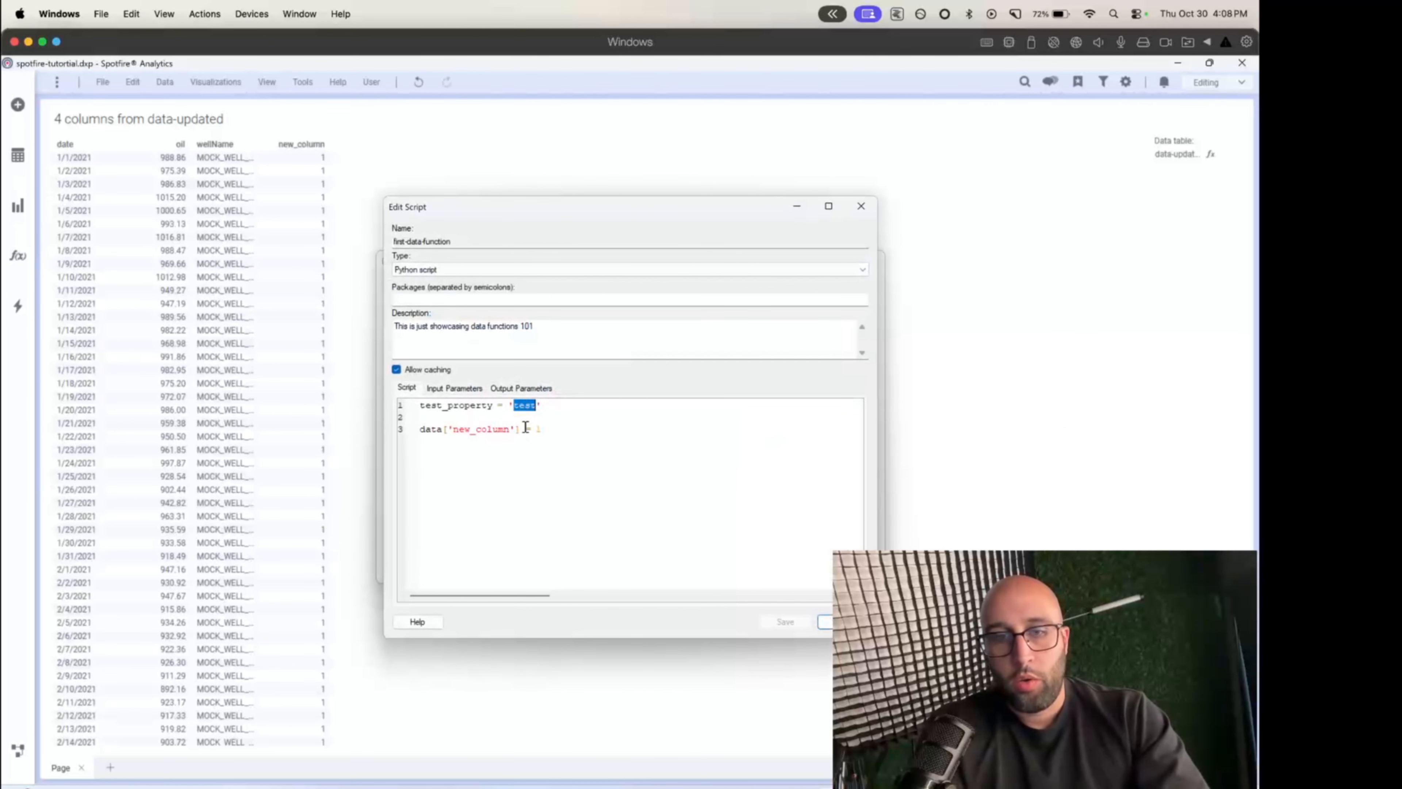
text(this is a new value)
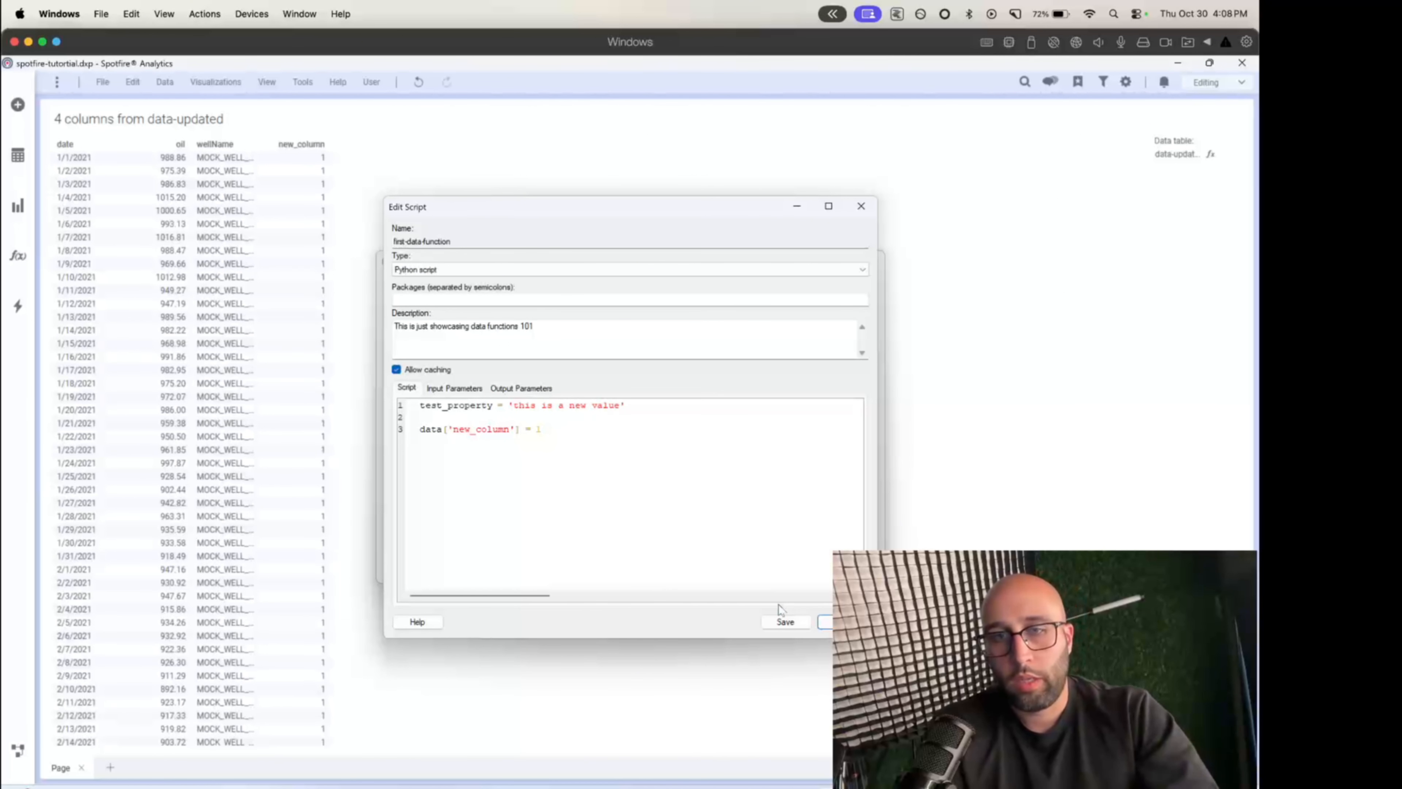
click(785, 622)
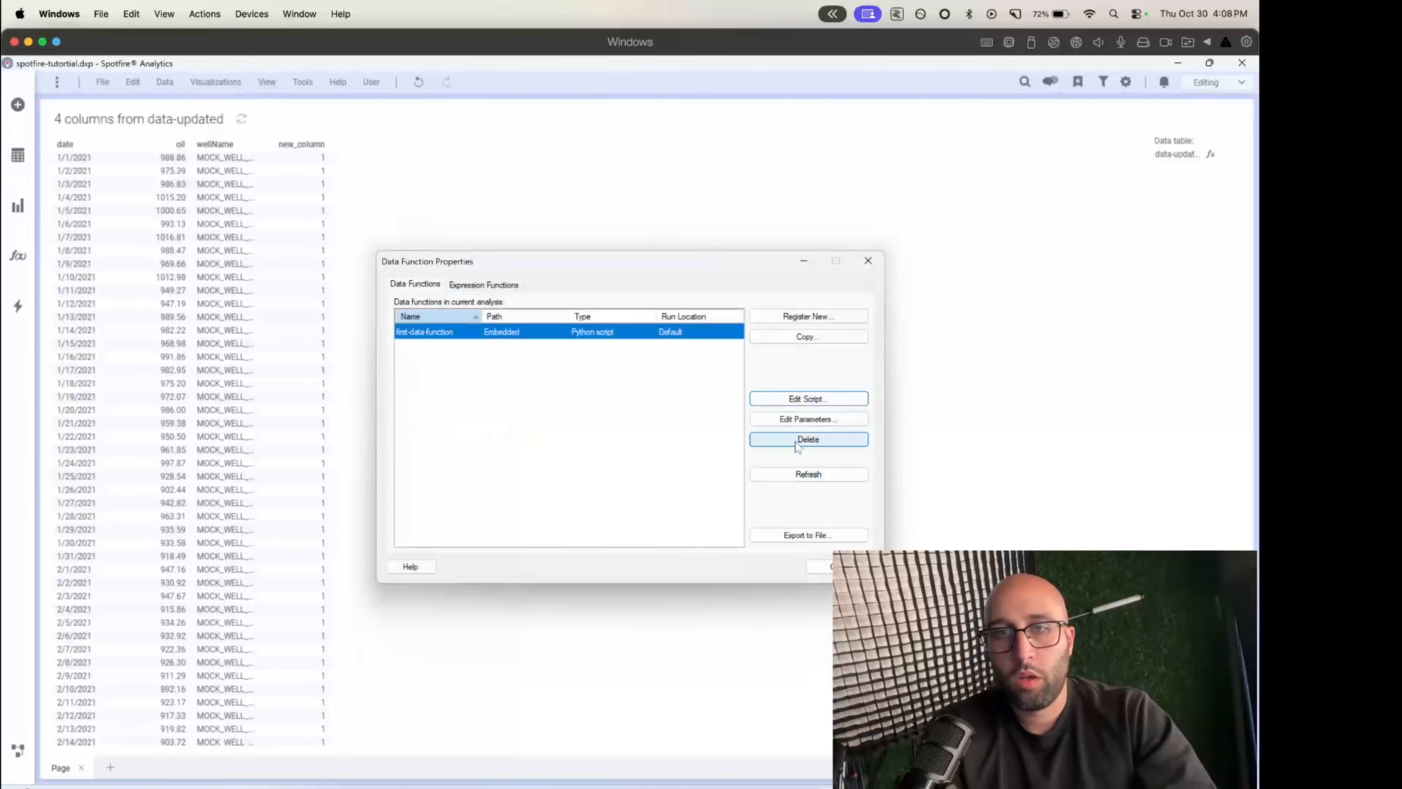
click(829, 570)
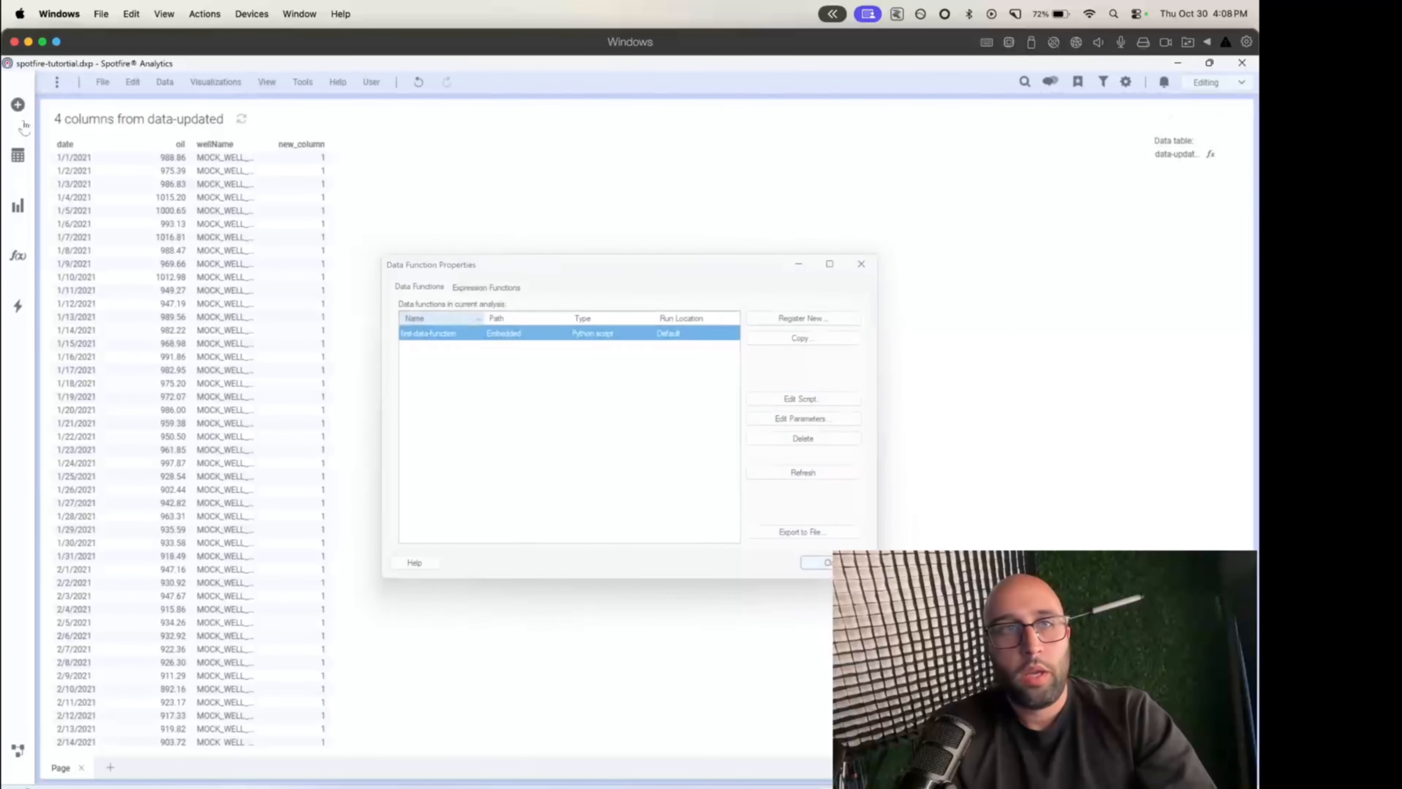
- Inspect the TestResult property in the document properties for the value produced by the edited script
click(103, 82)
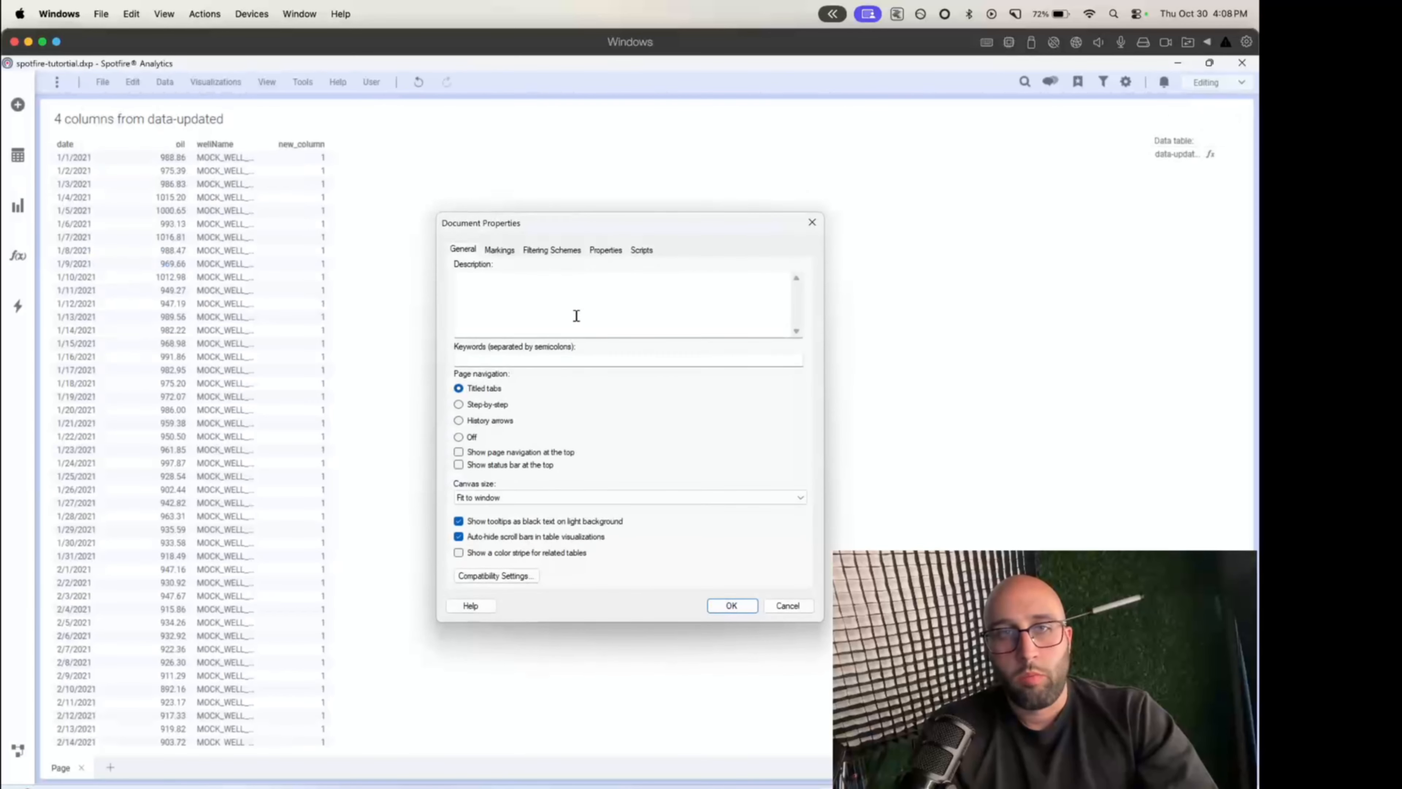
click(603, 249)
click(611, 325)
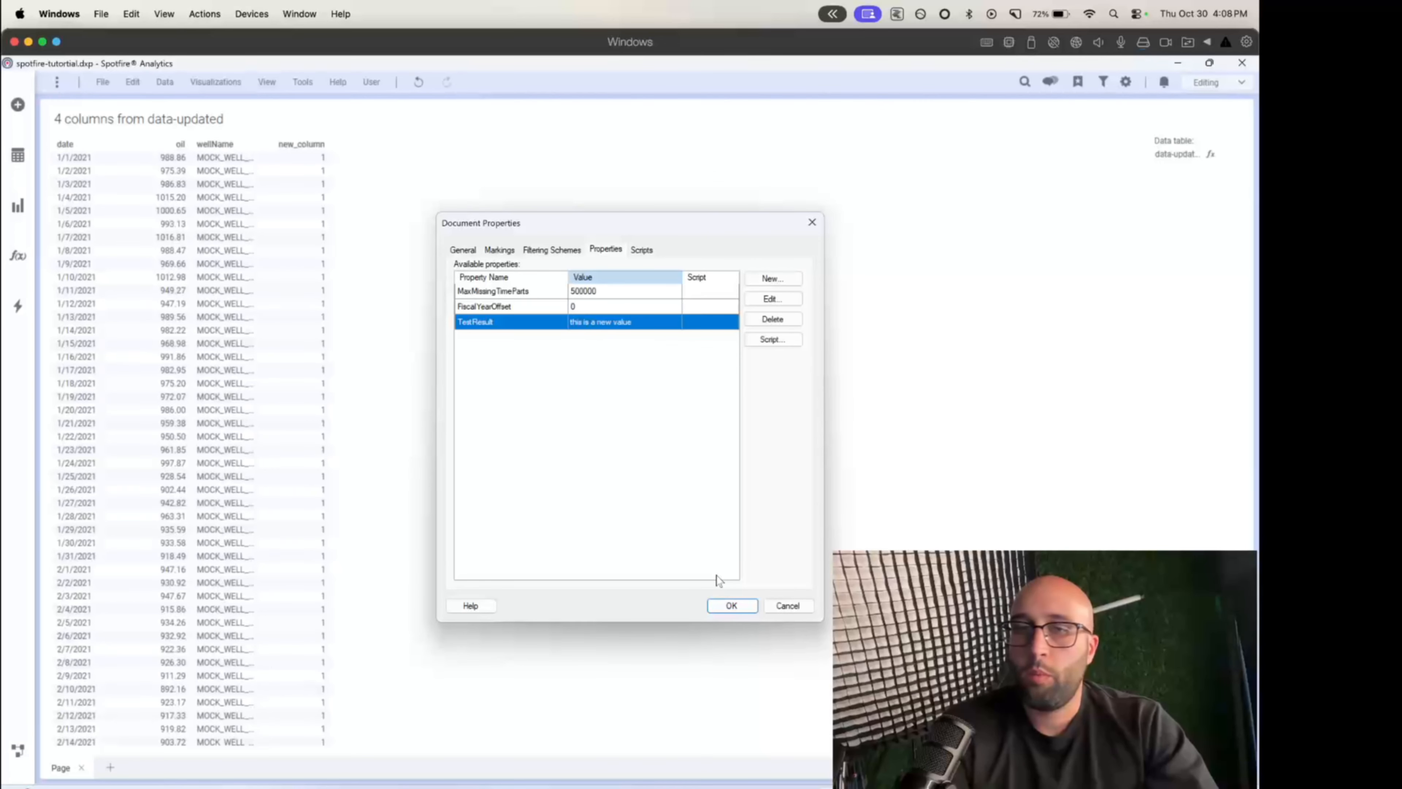
click(710, 608)
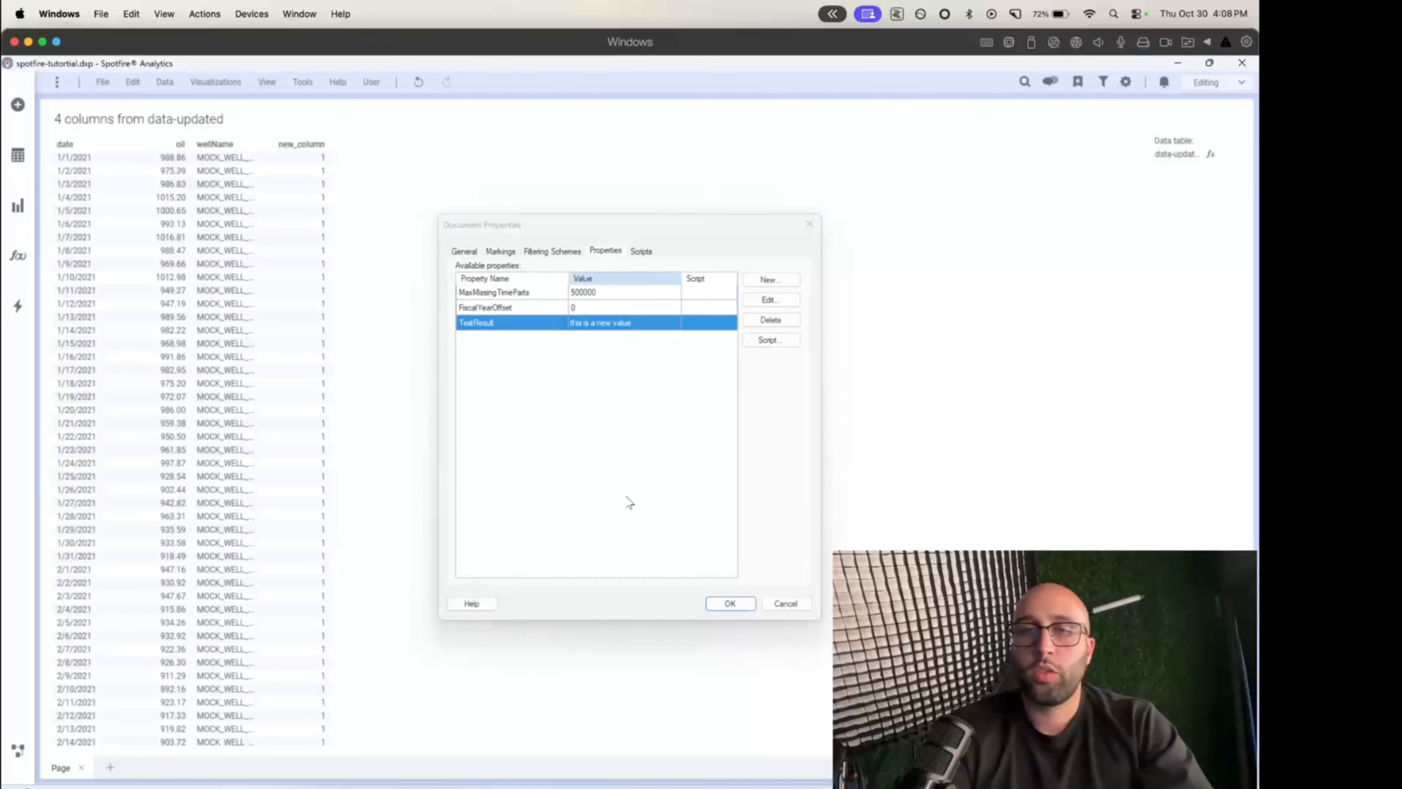